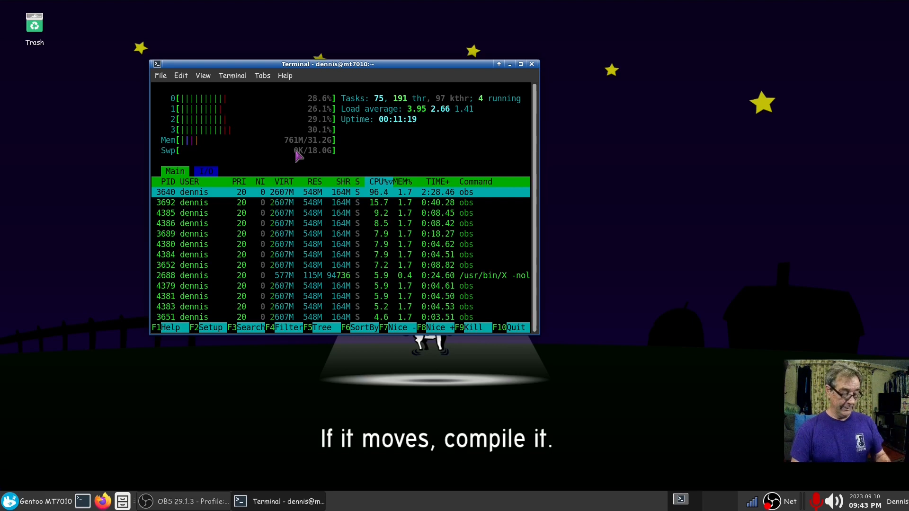
Step: Quit htop, run inxi -M to show the Dell OptiPlex 7010 product name, then close the terminal
{"action": "key", "text": "q"}
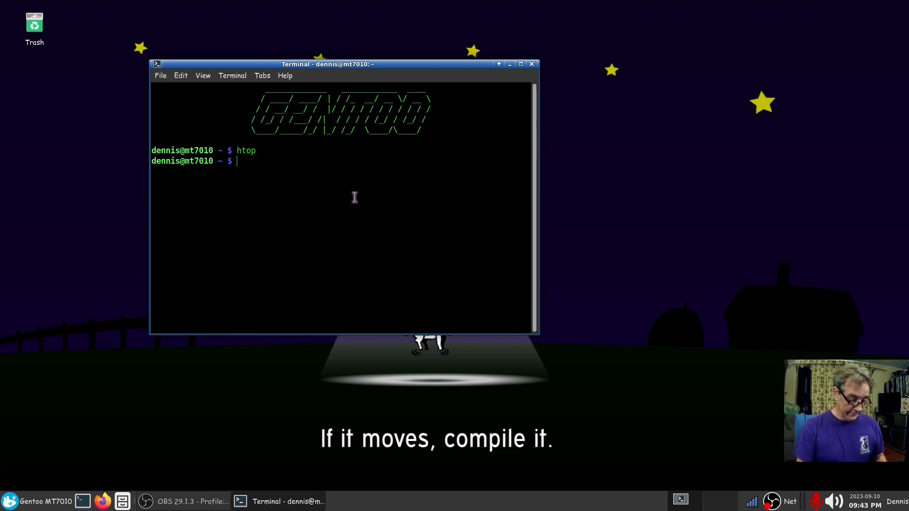
{"action": "type", "text": "inxi "}
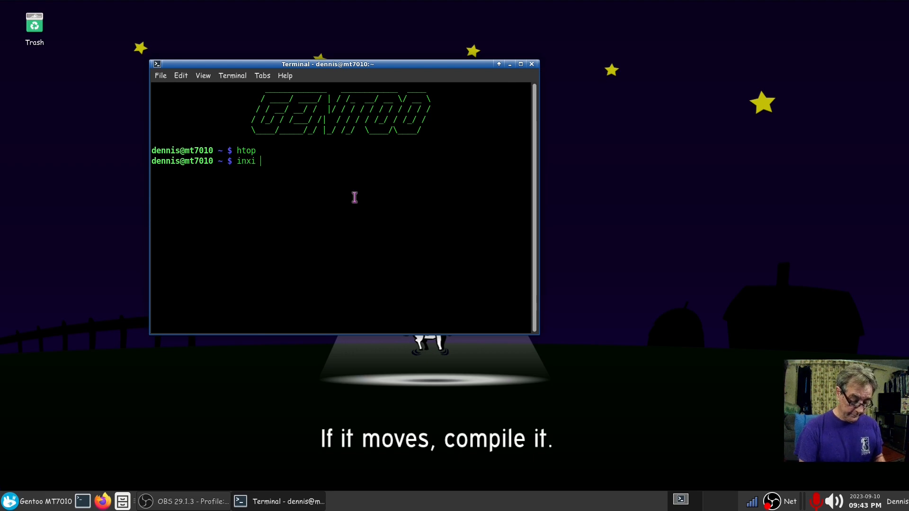
{"action": "type", "text": "-M"}
{"action": "key", "text": "Return"}
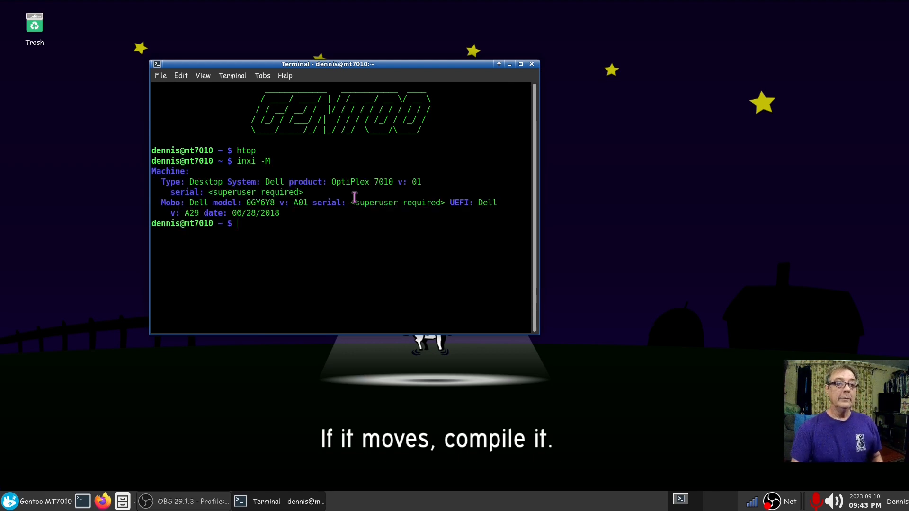
{"action": "left_click_drag", "start_coordinate": [327, 182], "coordinate": [388, 183]}
{"action": "left_click", "coordinate": [376, 217]}
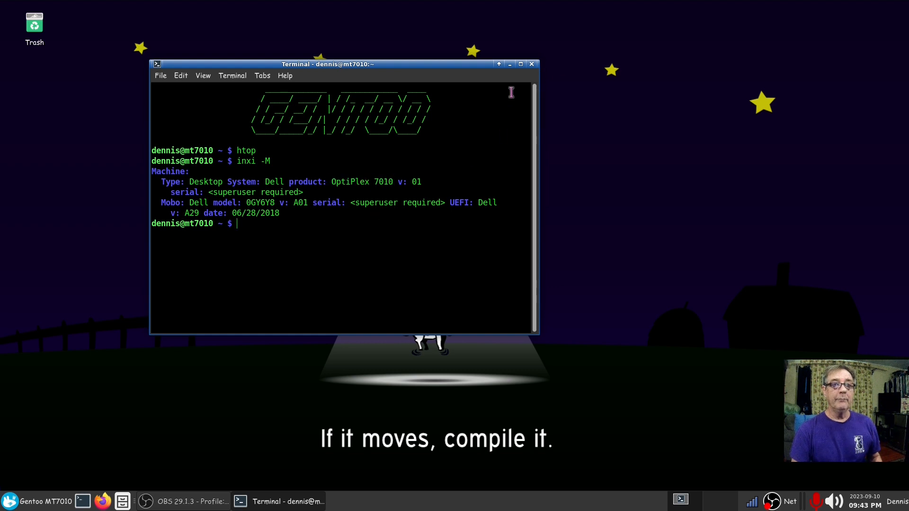
{"action": "left_click", "coordinate": [531, 64]}
Step: Launch Oracle VM VirtualBox from the application menu, then open a new Firefox window
{"action": "left_click", "coordinate": [14, 500]}
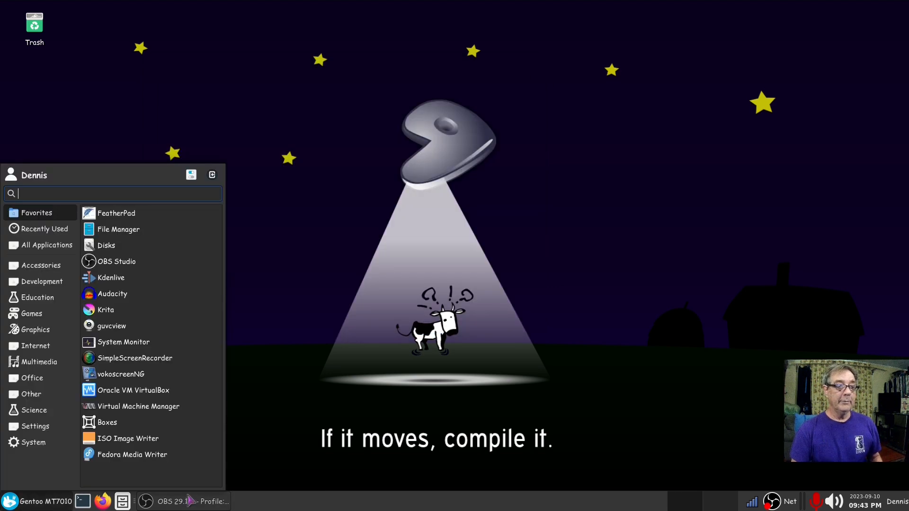
{"action": "left_click", "coordinate": [163, 389]}
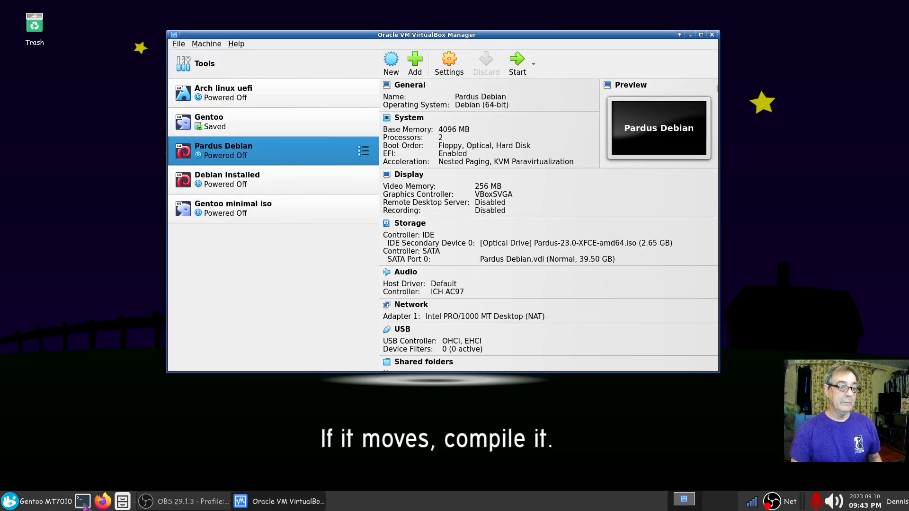
{"action": "left_click", "coordinate": [102, 501]}
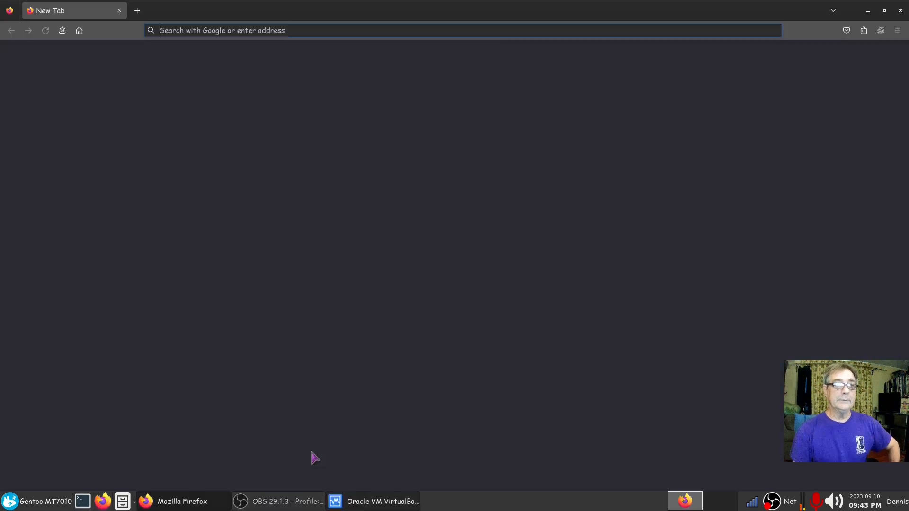
Step: Open all Pardus bookmarks as tabs, skim DistroWatch's Pardus page, then switch to the Pardus home page
{"action": "left_click", "coordinate": [62, 31]}
{"action": "mouse_move", "coordinate": [111, 136]}
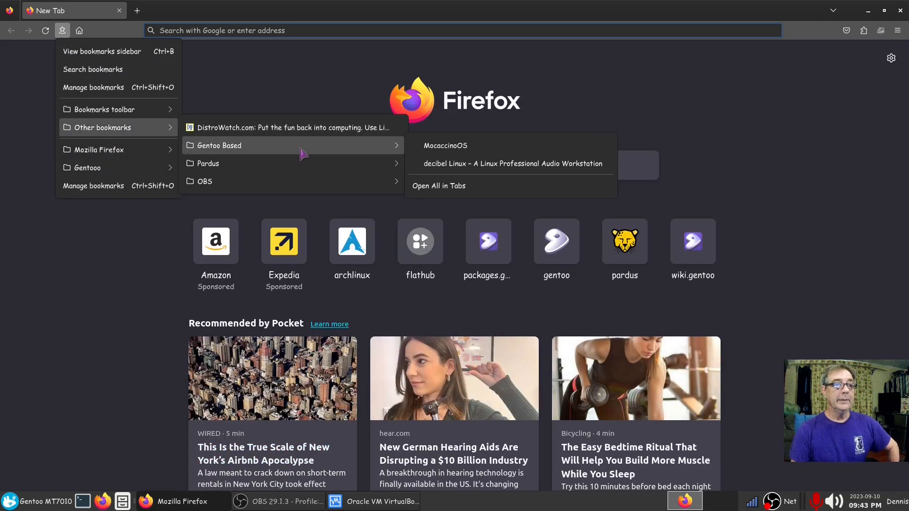
{"action": "mouse_move", "coordinate": [303, 164]}
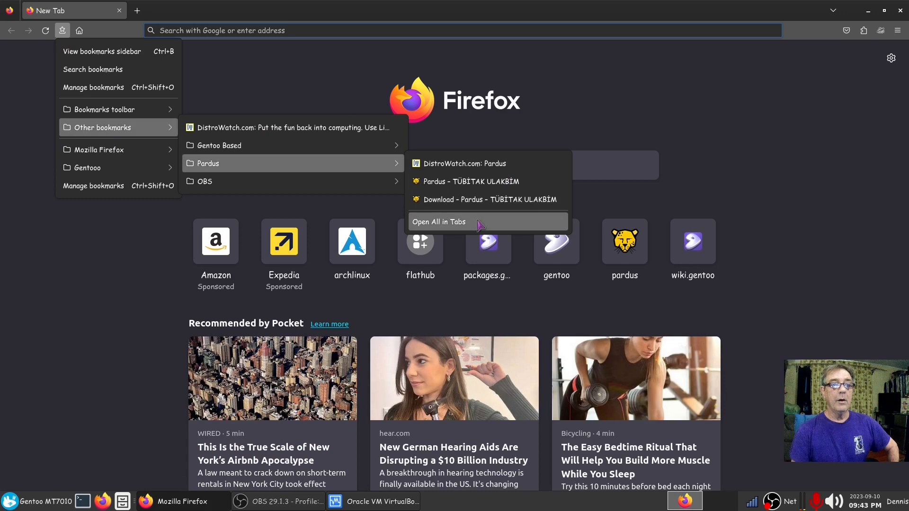
{"action": "left_click", "coordinate": [478, 222]}
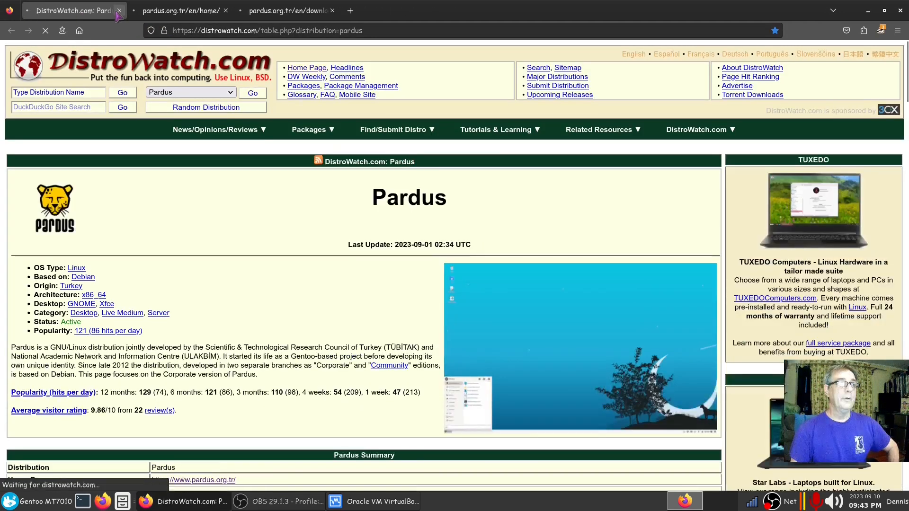
{"action": "scroll", "coordinate": [155, 260], "scroll_direction": "down", "scroll_amount": 4}
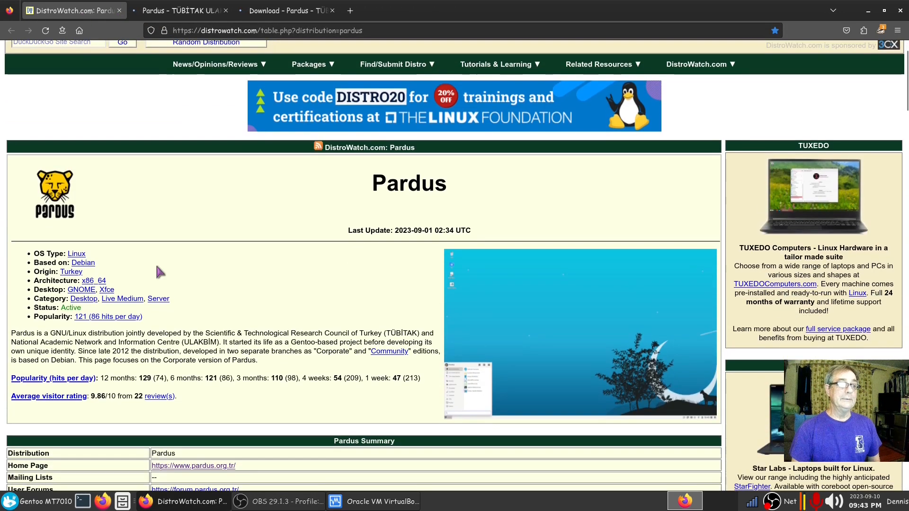
{"action": "scroll", "coordinate": [169, 261], "scroll_direction": "down", "scroll_amount": 1}
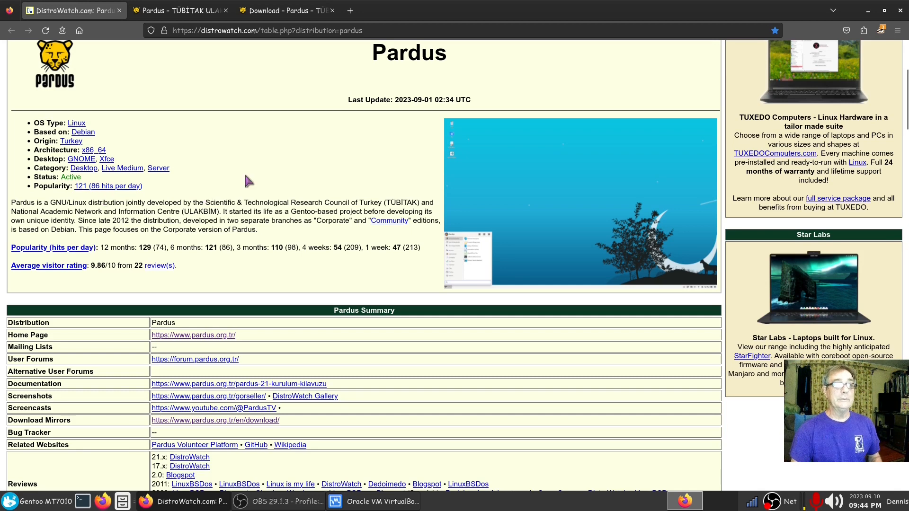
{"action": "left_click", "coordinate": [185, 12]}
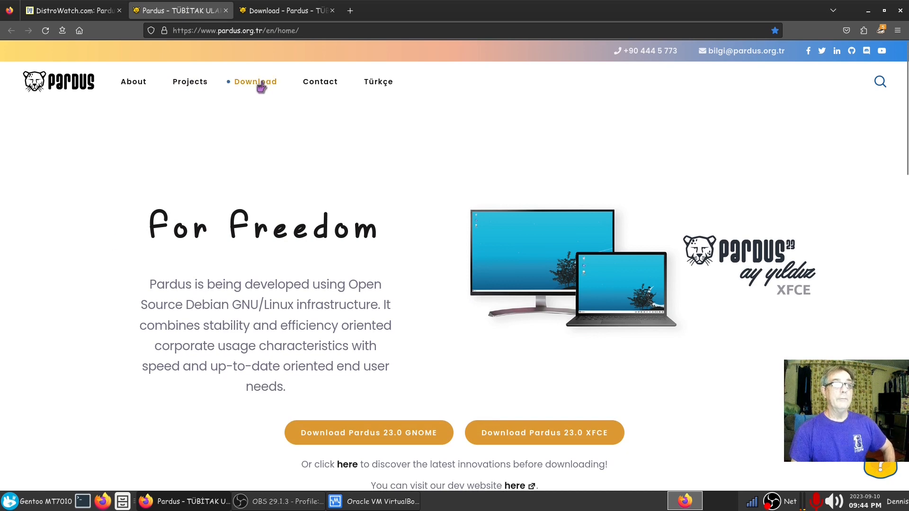
Step: Scroll through the Pardus releases on the Download - Pardus tab, then close Firefox
{"action": "left_click", "coordinate": [263, 11]}
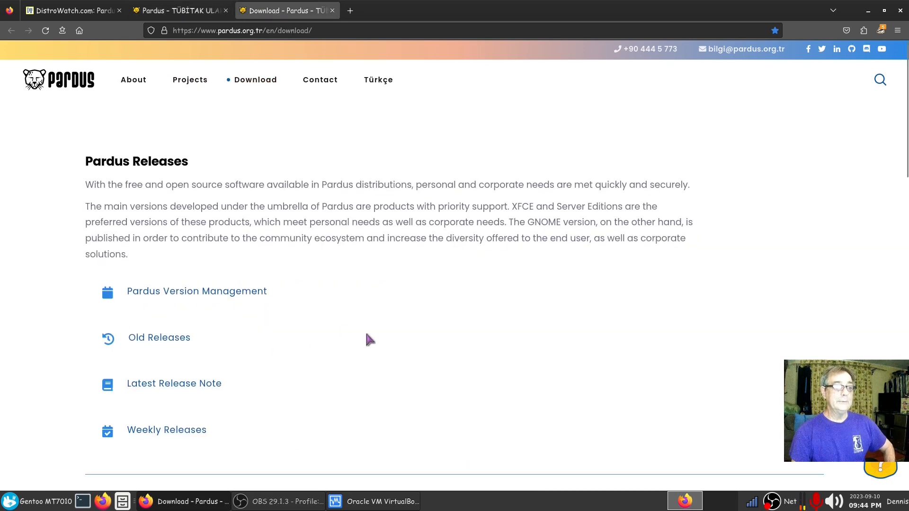
{"action": "scroll", "coordinate": [368, 336], "scroll_direction": "down", "scroll_amount": 5}
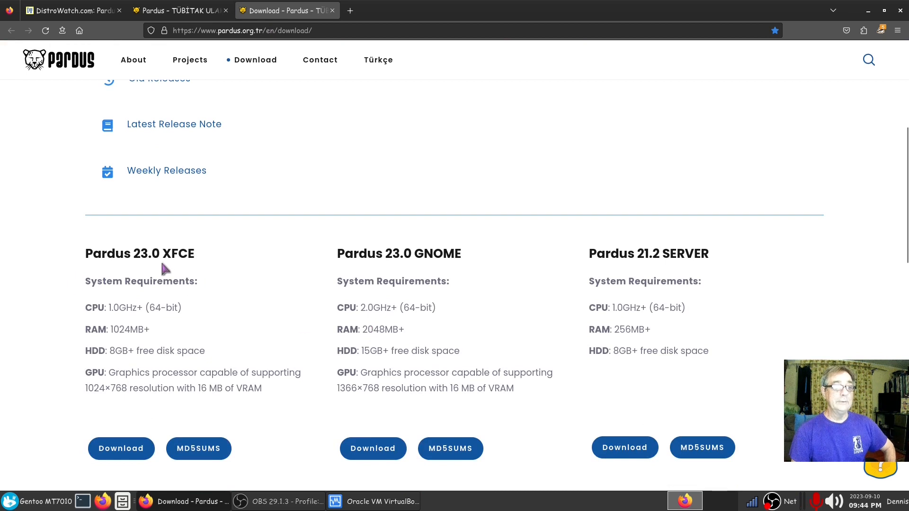
{"action": "scroll", "coordinate": [365, 303], "scroll_direction": "down", "scroll_amount": 3}
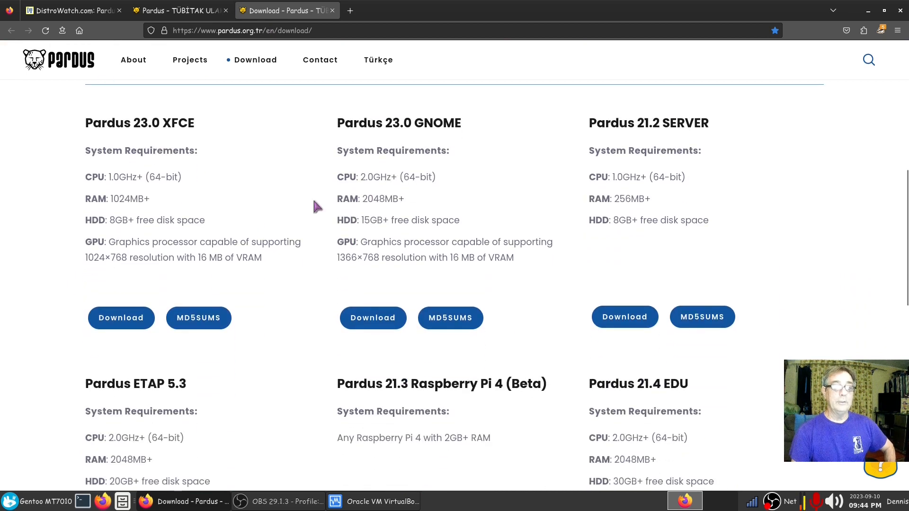
{"action": "scroll", "coordinate": [261, 343], "scroll_direction": "down", "scroll_amount": 4}
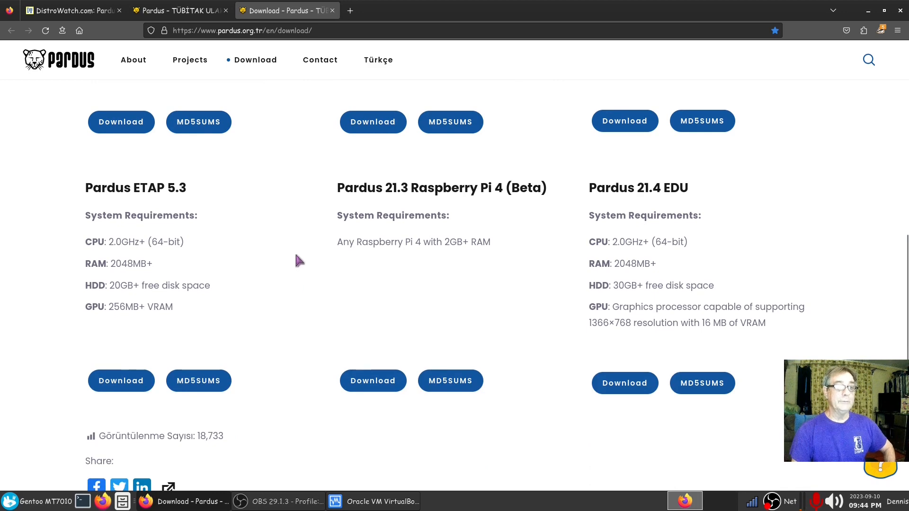
{"action": "scroll", "coordinate": [306, 298], "scroll_direction": "down", "scroll_amount": 3}
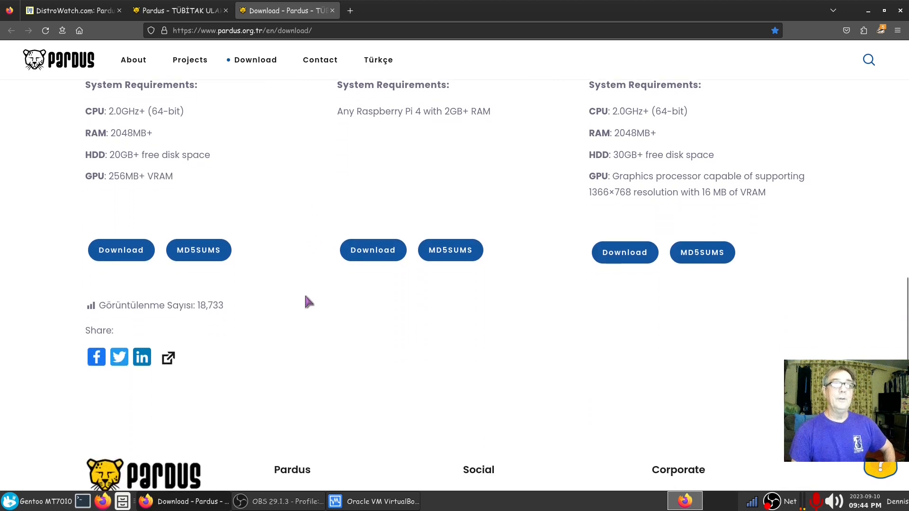
{"action": "scroll", "coordinate": [306, 299], "scroll_direction": "up", "scroll_amount": 6}
{"action": "scroll", "coordinate": [305, 302], "scroll_direction": "up", "scroll_amount": 10}
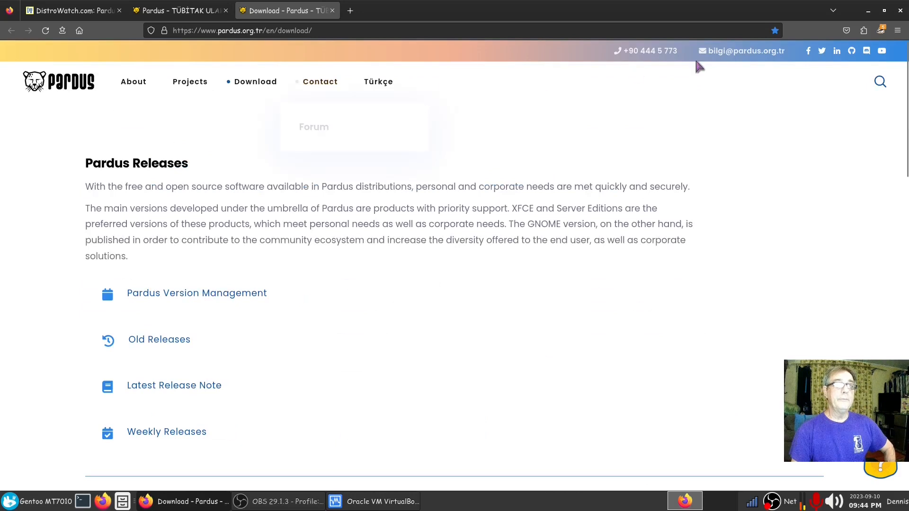
{"action": "left_click", "coordinate": [901, 13]}
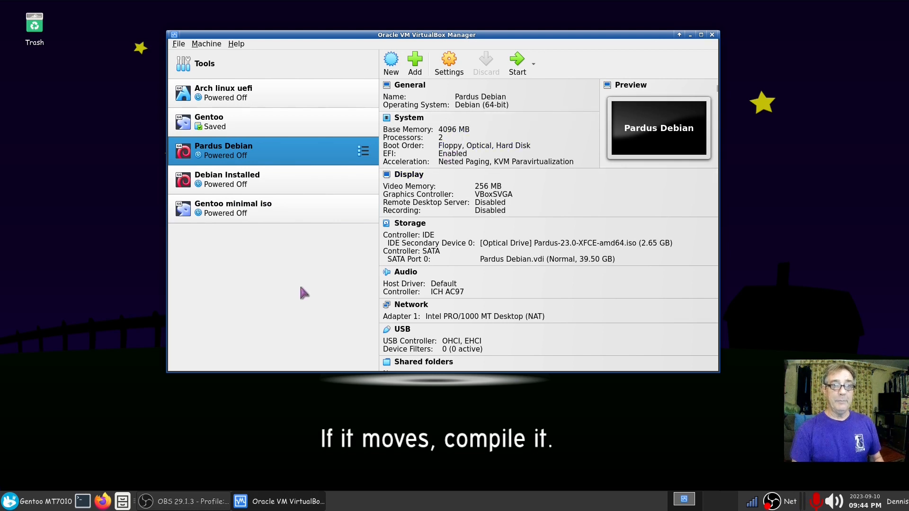
Step: Start the Pardus Debian VM, minimize the manager, and reposition the VM window
{"action": "left_click", "coordinate": [517, 61]}
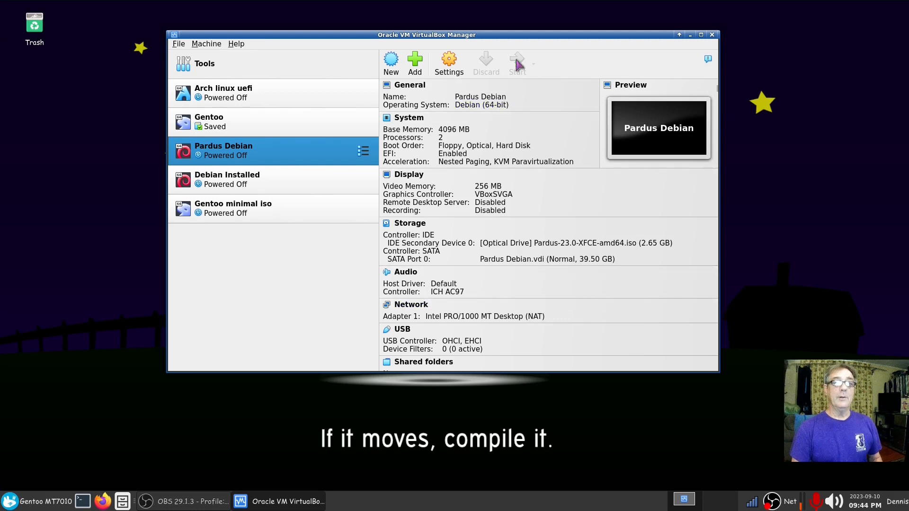
{"action": "left_click", "coordinate": [690, 35]}
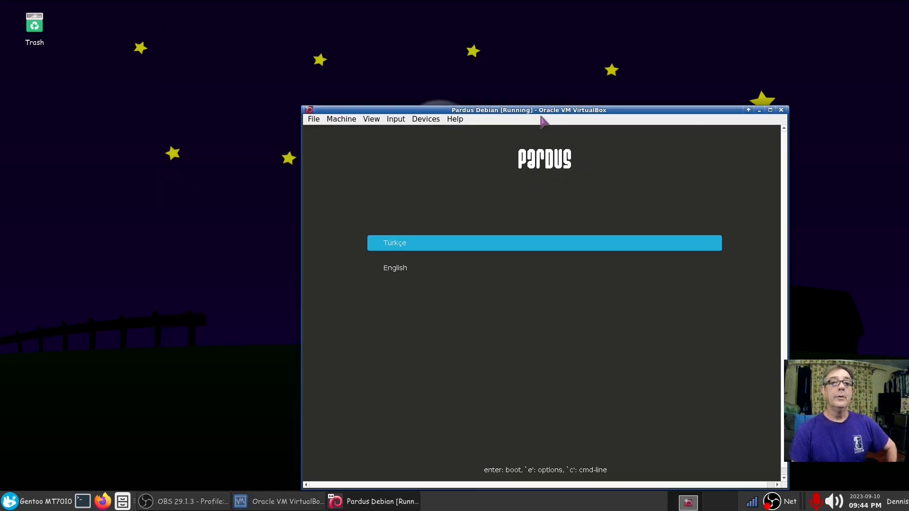
{"action": "left_click_drag", "start_coordinate": [542, 113], "coordinate": [434, 62]}
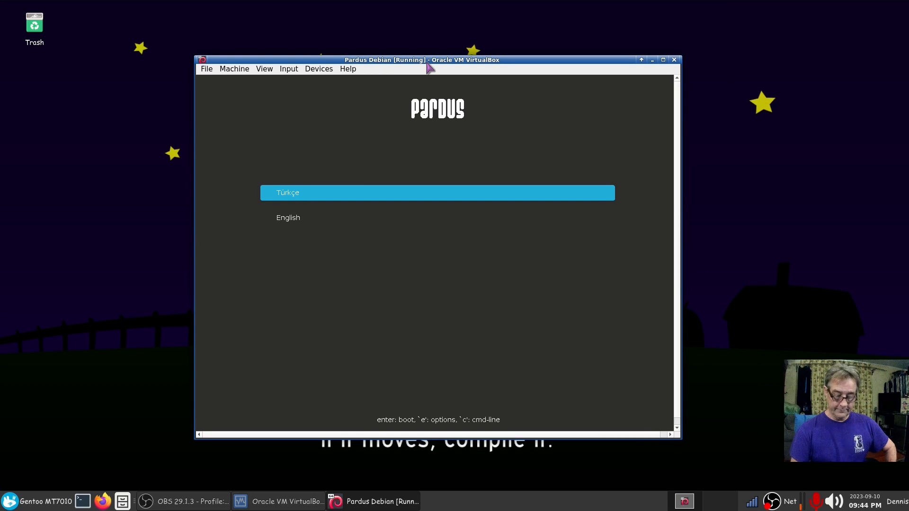
Step: Choose English in the boot menu and boot into Pardus Live
{"action": "key", "text": "Down"}
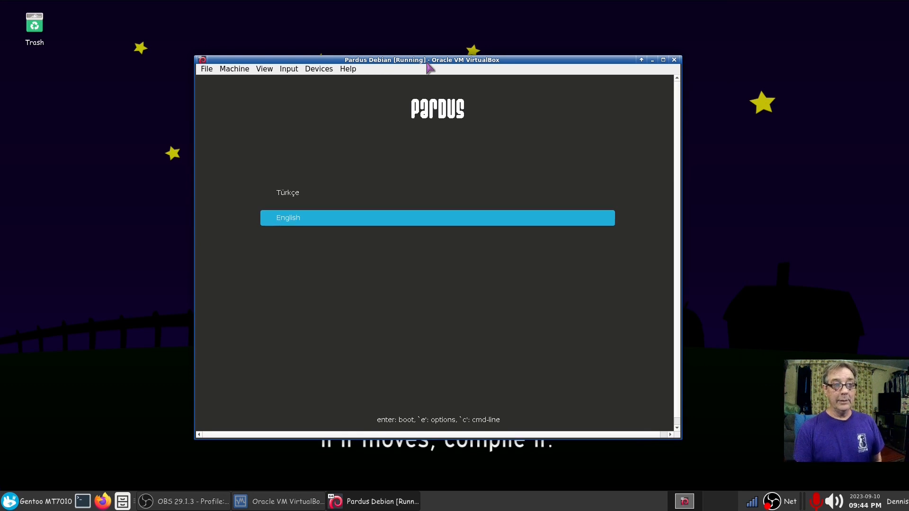
{"action": "key", "text": "Return"}
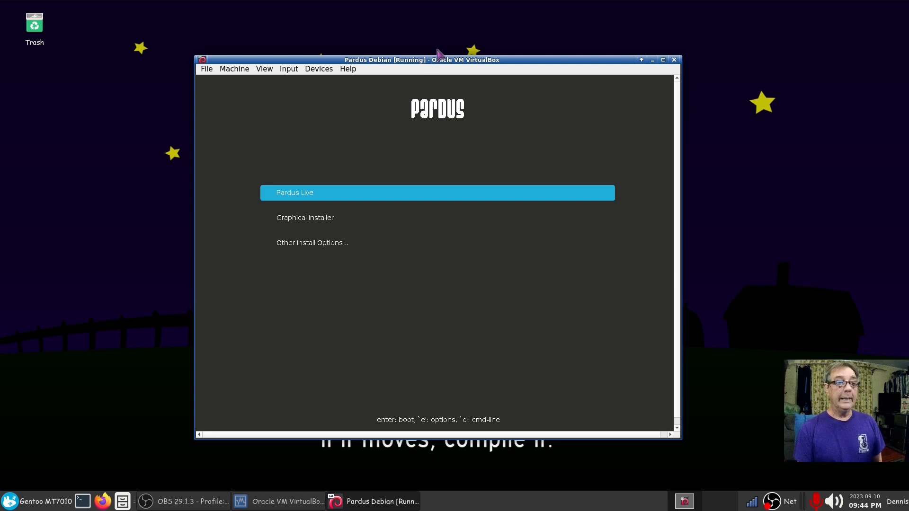
{"action": "key", "text": "Return"}
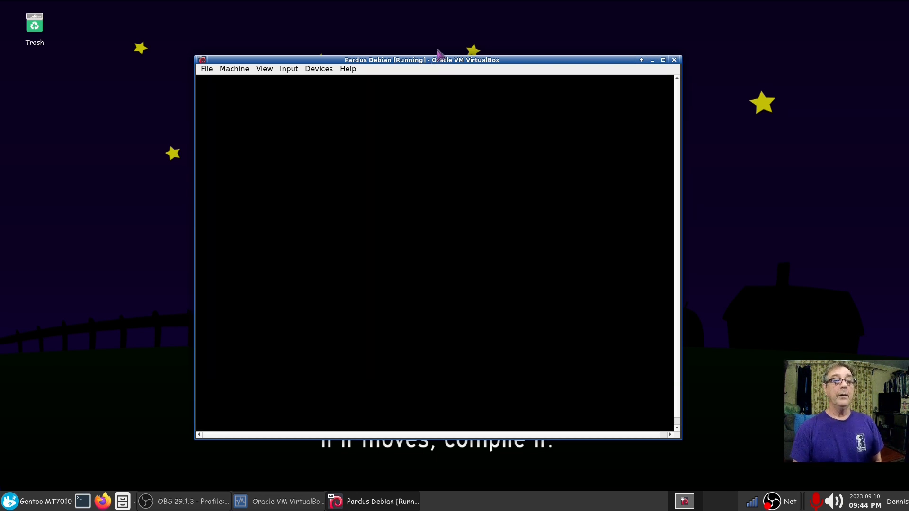
{"action": "left_click_drag", "start_coordinate": [444, 62], "coordinate": [386, 64]}
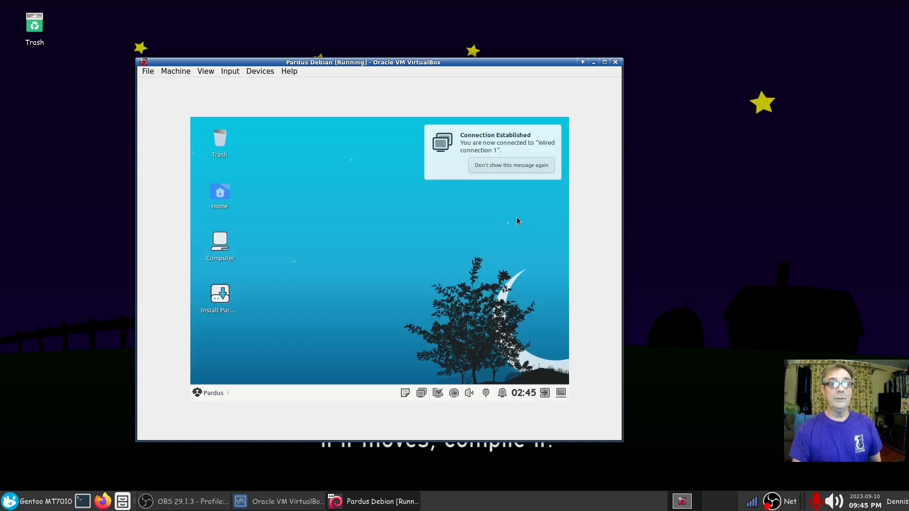
Step: In Settings > Display, apply and keep a 1600x900 resolution for the Pardus guest
{"action": "left_click", "coordinate": [431, 172]}
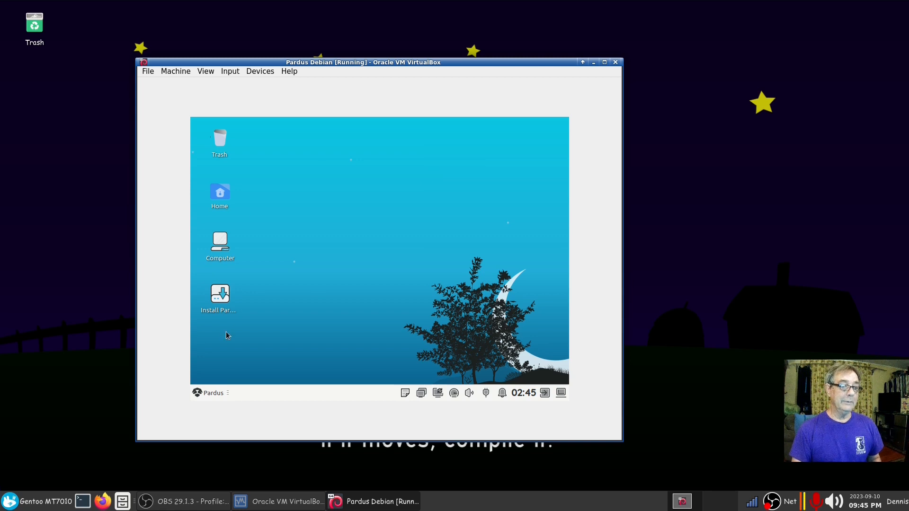
{"action": "left_click", "coordinate": [213, 394]}
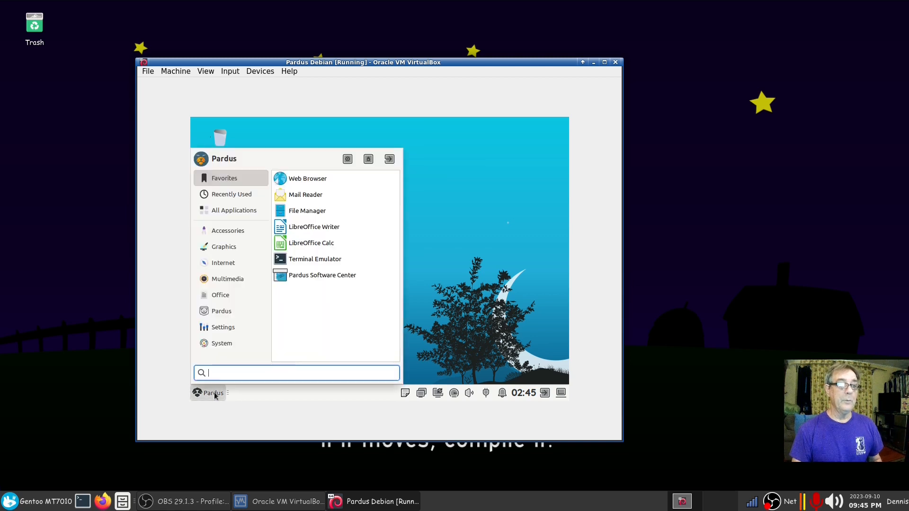
{"action": "left_click", "coordinate": [220, 328]}
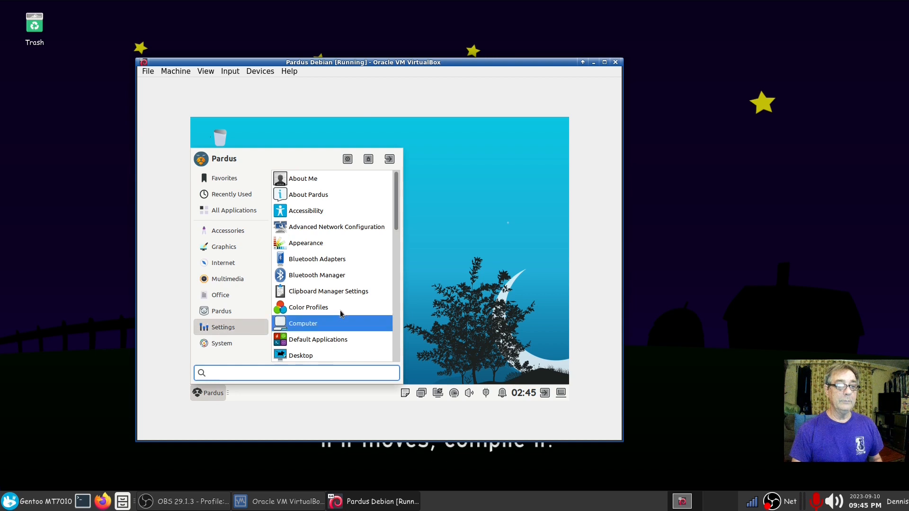
{"action": "scroll", "coordinate": [326, 344], "scroll_direction": "down", "scroll_amount": 1}
{"action": "left_click", "coordinate": [325, 344]}
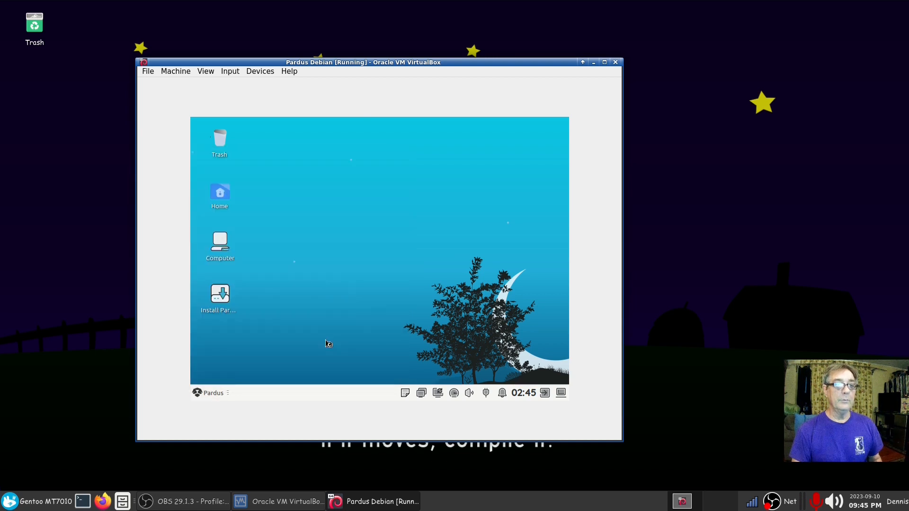
{"action": "left_click", "coordinate": [523, 211]}
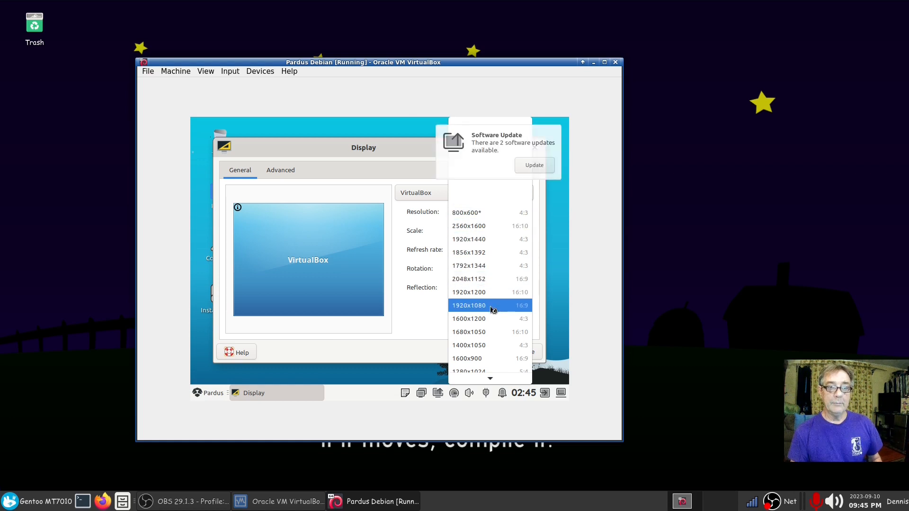
{"action": "left_click", "coordinate": [481, 359]}
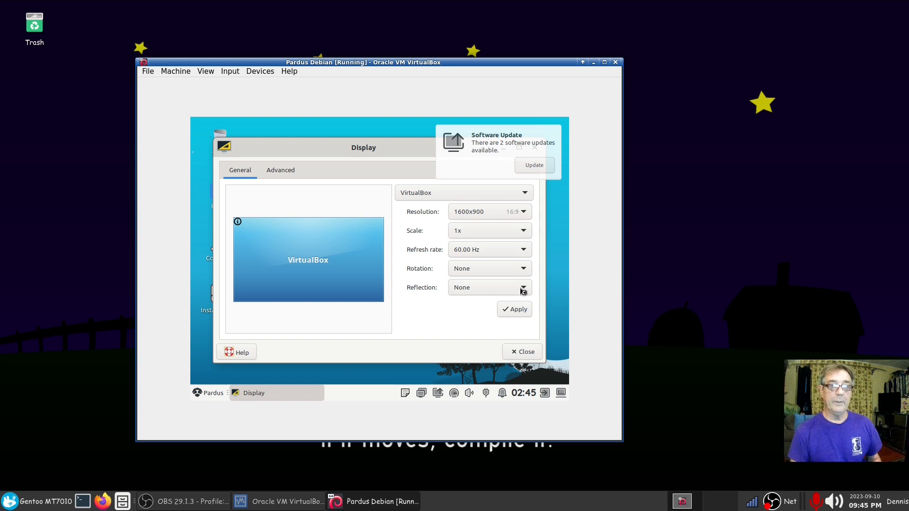
{"action": "left_click", "coordinate": [517, 314]}
{"action": "left_click", "coordinate": [274, 248]}
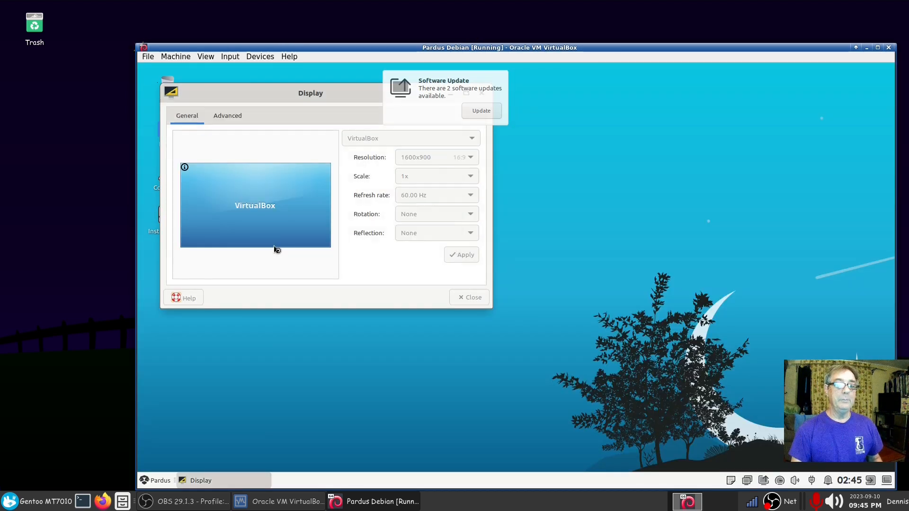
{"action": "left_click", "coordinate": [468, 298]}
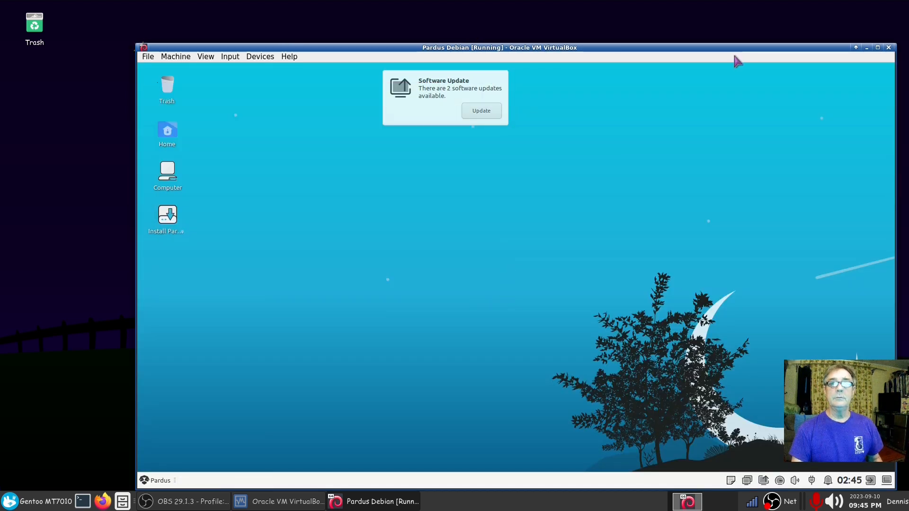
{"action": "left_click_drag", "start_coordinate": [729, 49], "coordinate": [614, 23]}
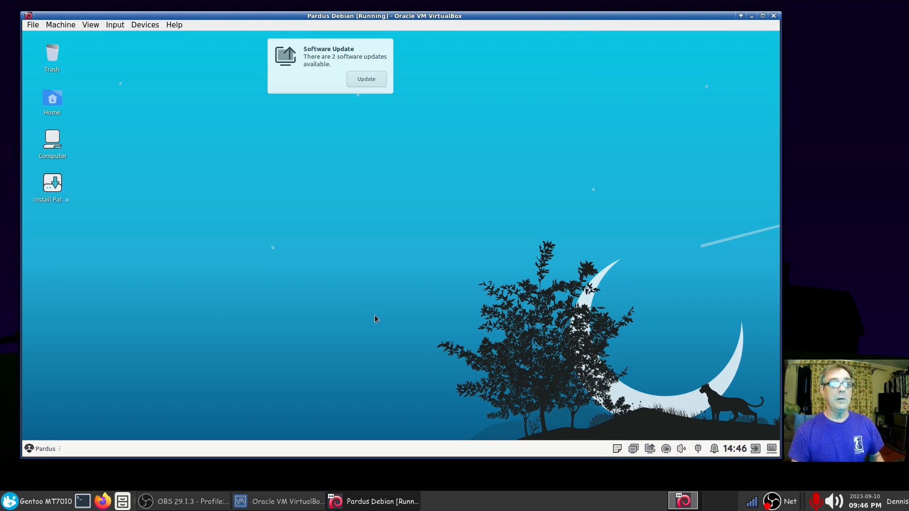
Step: Advance the installer past the Welcome, Language and Keyboard layout pages with default choices
{"action": "left_click", "coordinate": [292, 80]}
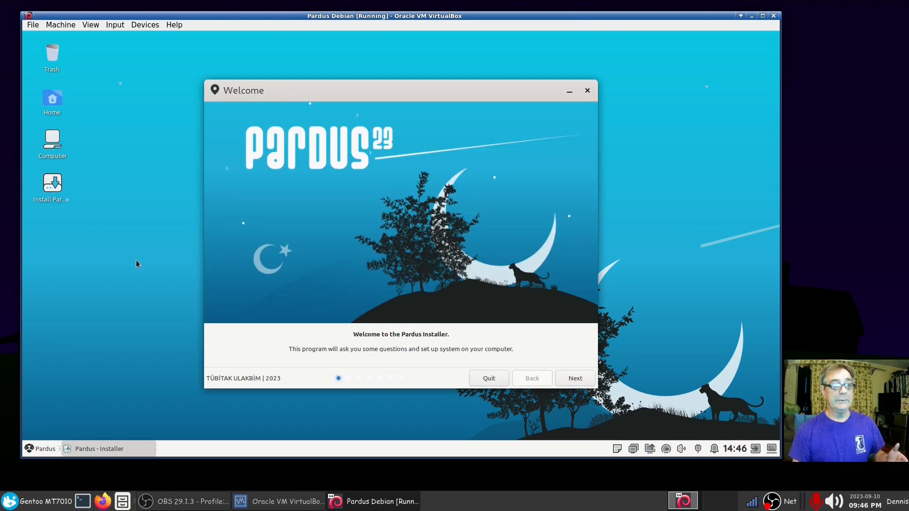
{"action": "left_click_drag", "start_coordinate": [507, 90], "coordinate": [493, 58]}
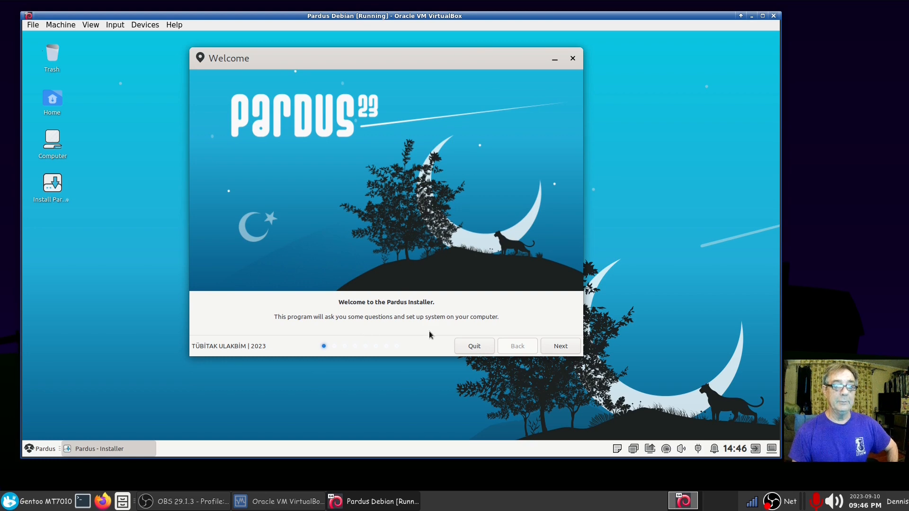
{"action": "left_click", "coordinate": [559, 347]}
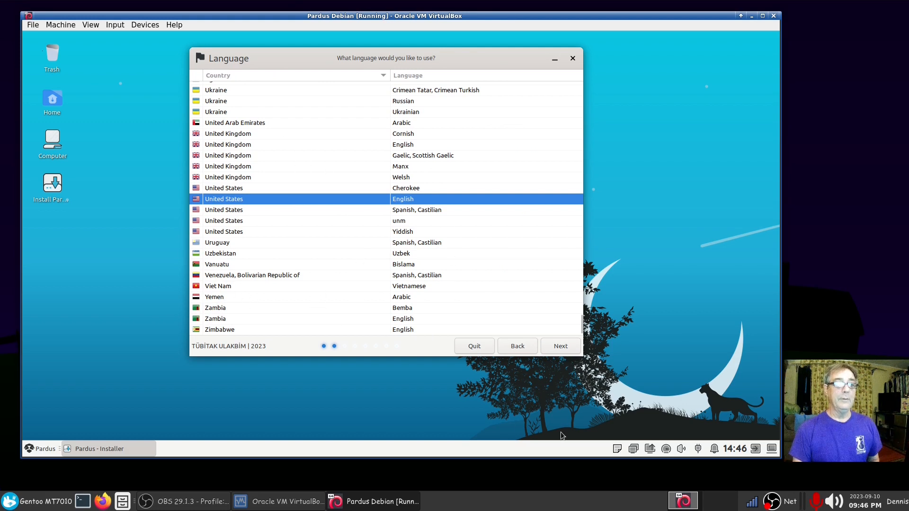
{"action": "left_click", "coordinate": [554, 347]}
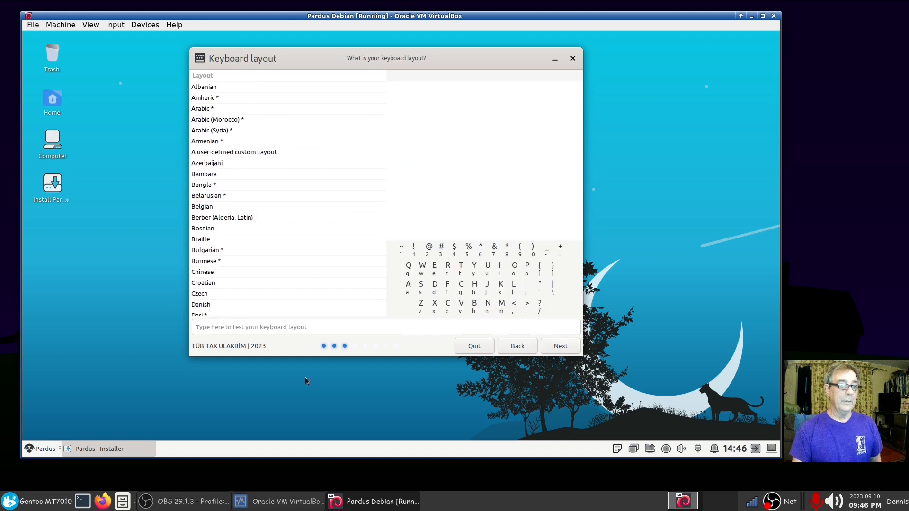
{"action": "left_click", "coordinate": [267, 327]}
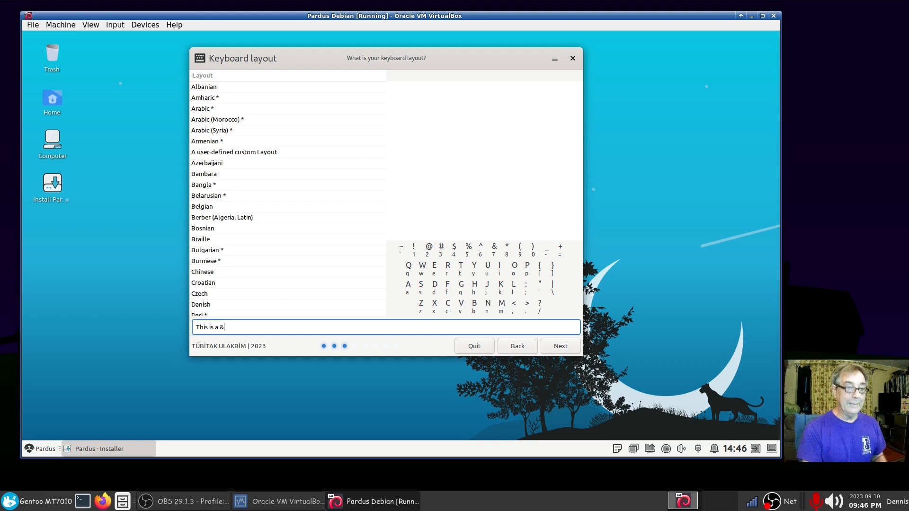
{"action": "left_click", "coordinate": [561, 346]}
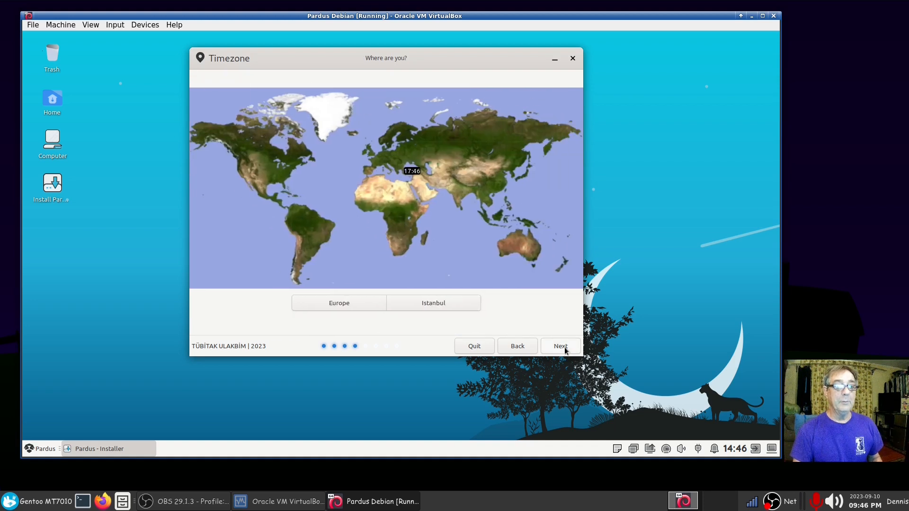
Step: Set the timezone to America/Chicago and continue to Installation Type
{"action": "left_click", "coordinate": [270, 162]}
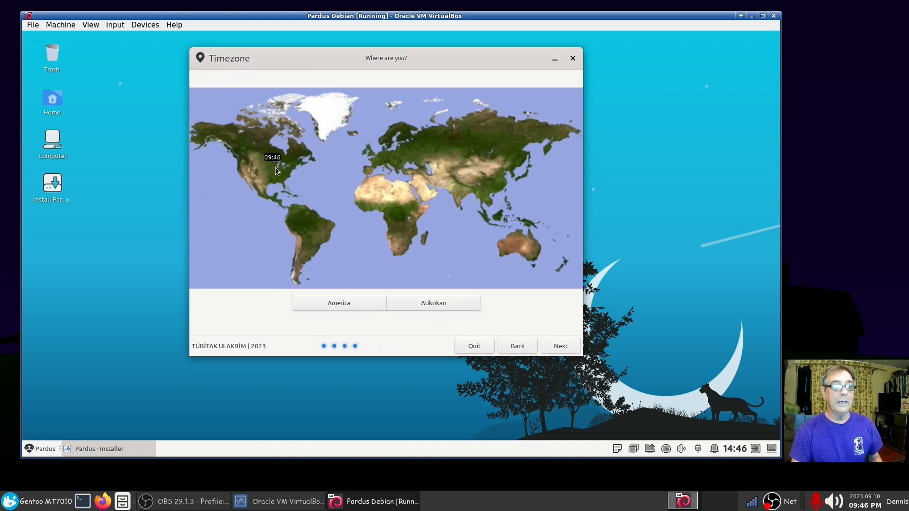
{"action": "left_click", "coordinate": [423, 304]}
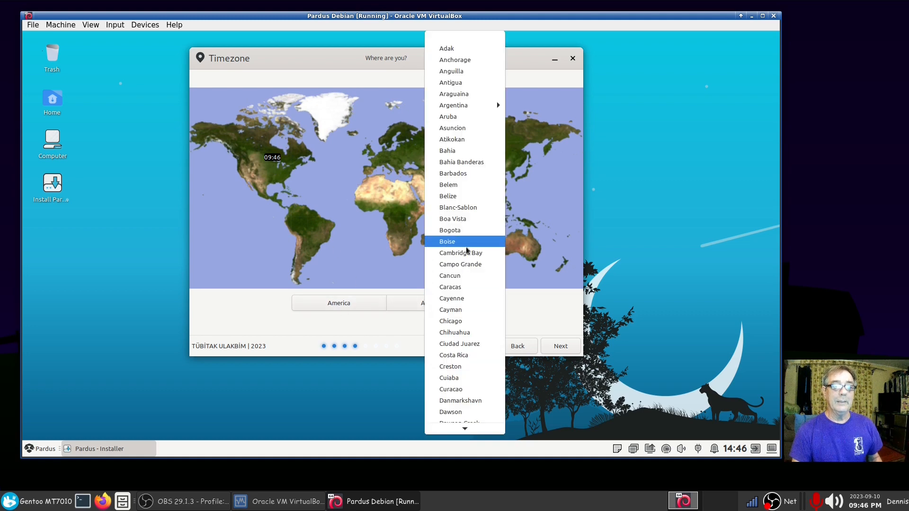
{"action": "left_click", "coordinate": [450, 321]}
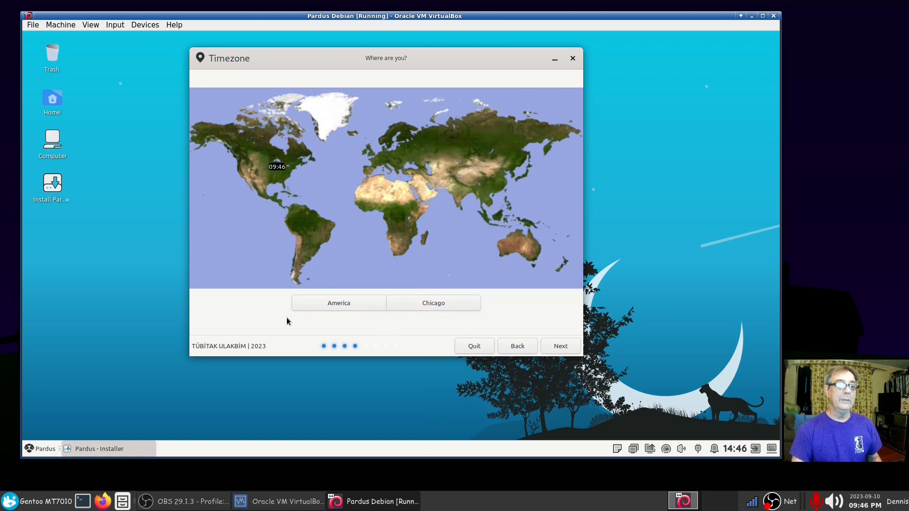
{"action": "left_click", "coordinate": [556, 344]}
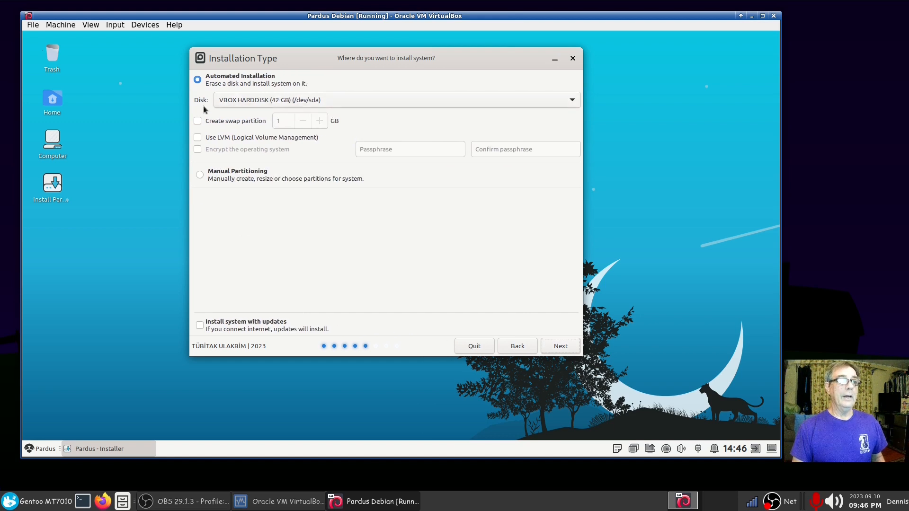
Step: Enable a swap partition of size 6, choose Manual Partitioning, and accept a new partition table on /dev/sda
{"action": "left_click", "coordinate": [200, 122]}
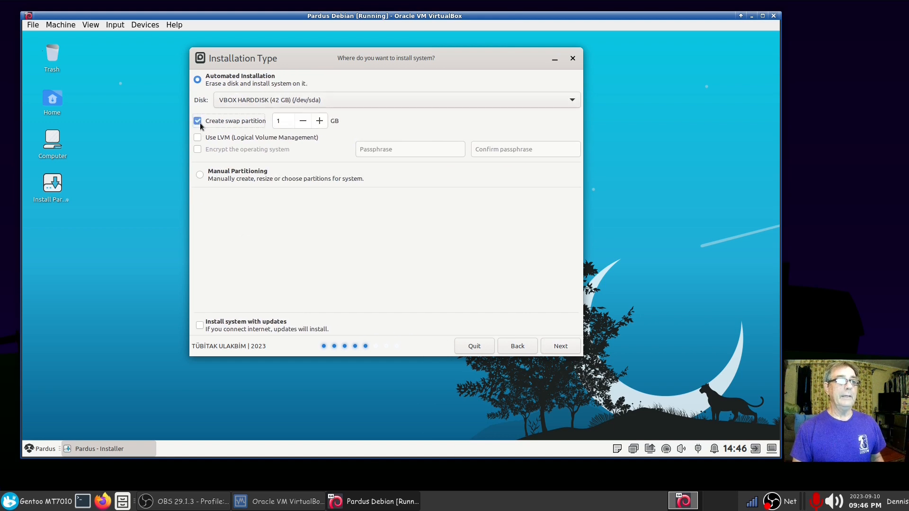
{"action": "double_click", "coordinate": [283, 122]}
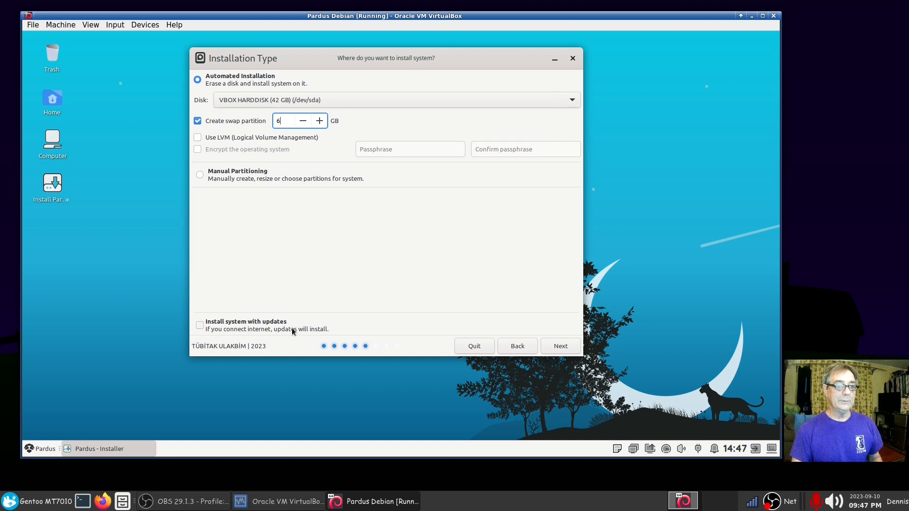
{"action": "left_click", "coordinate": [200, 175]}
{"action": "left_click", "coordinate": [560, 346]}
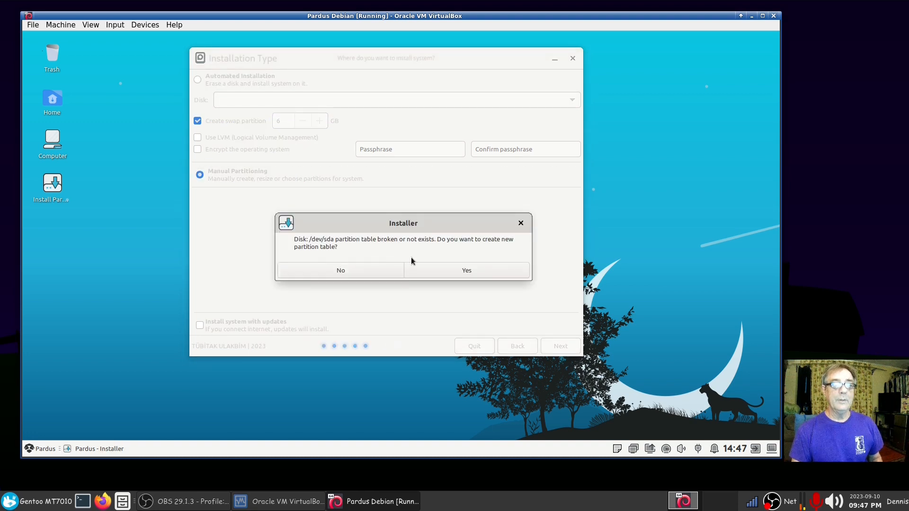
{"action": "left_click", "coordinate": [431, 270]}
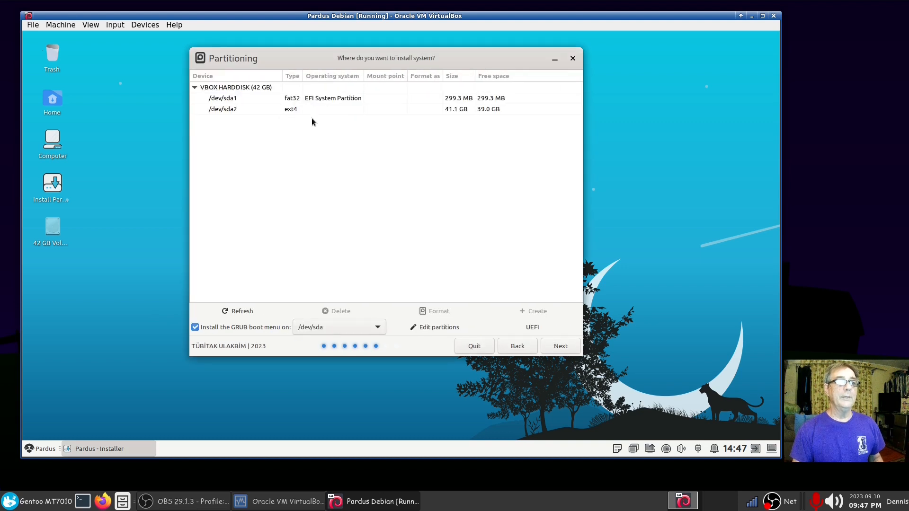
Step: Inspect /dev/sda1 (299.3 MB fat32 EFI) and /dev/sda2 (41.1 GB ext4) in the partition list
{"action": "left_click", "coordinate": [313, 100]}
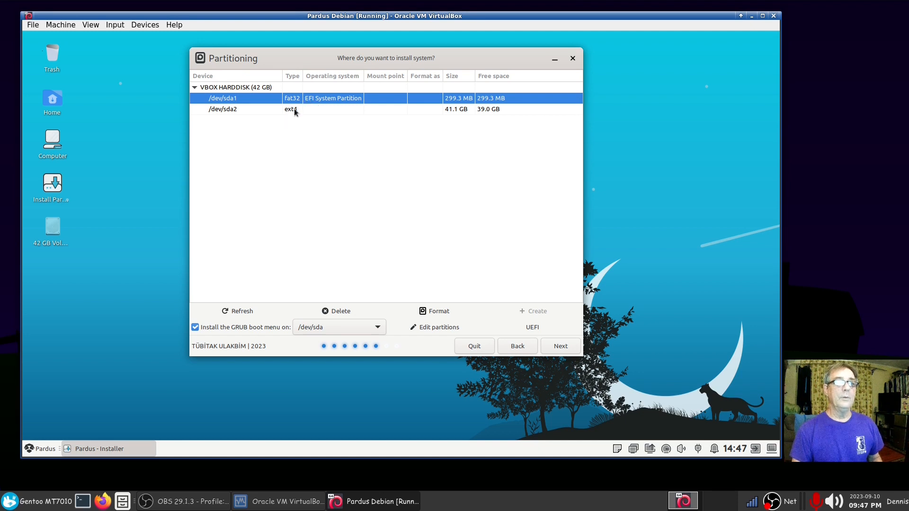
{"action": "left_click", "coordinate": [294, 108]}
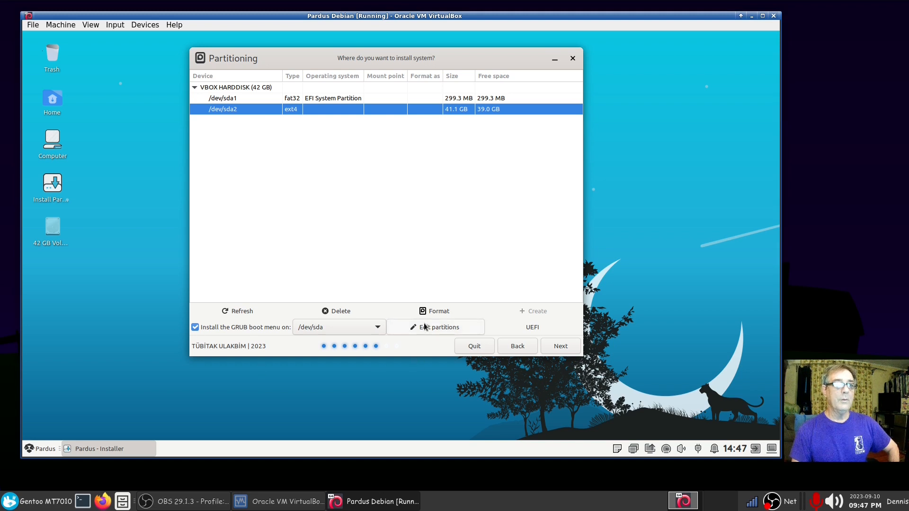
Step: Back on Installation Type, change the swap size, entering 24 then lowering it
{"action": "left_click", "coordinate": [516, 347]}
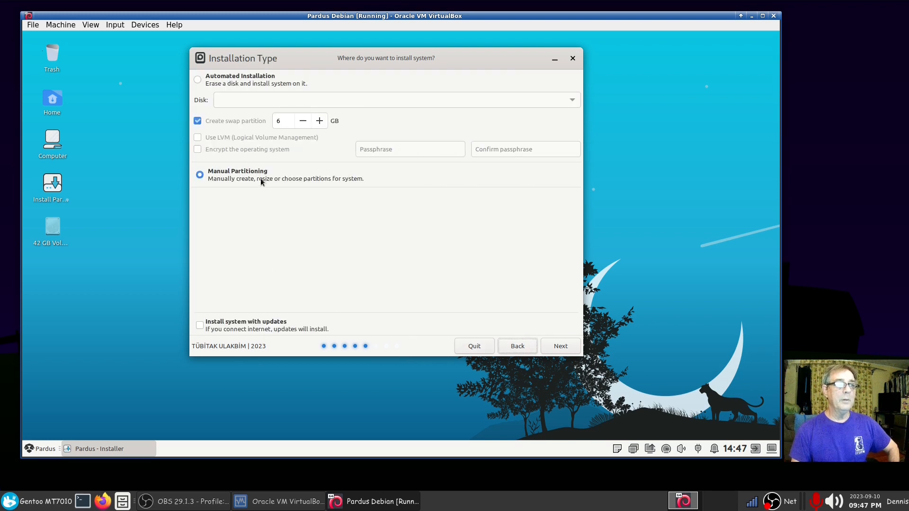
{"action": "double_click", "coordinate": [296, 123]}
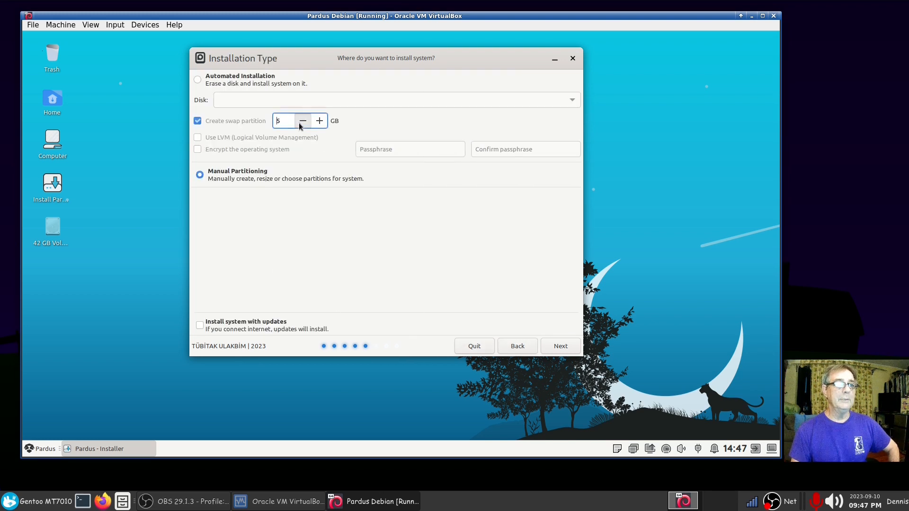
{"action": "type", "text": "24"}
{"action": "left_click", "coordinate": [302, 122]}
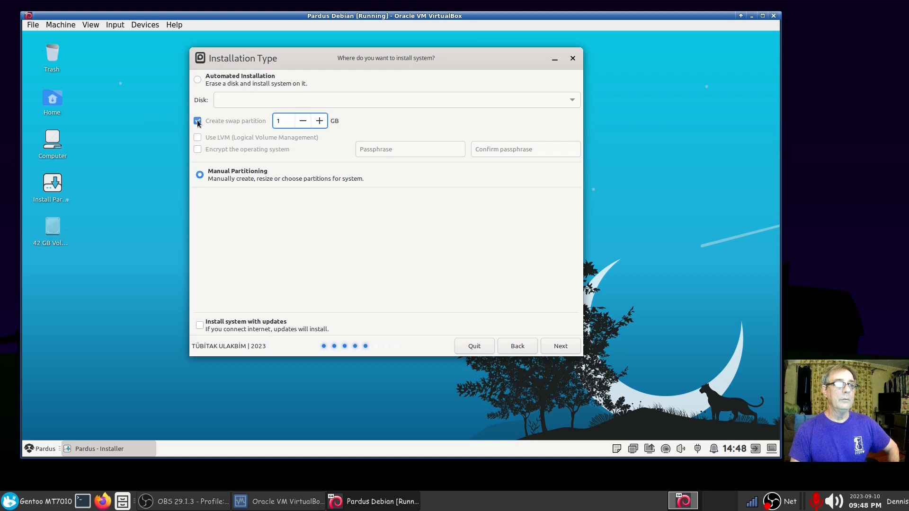
Step: Untick Create swap partition and continue with Manual Partitioning
{"action": "left_click", "coordinate": [197, 80]}
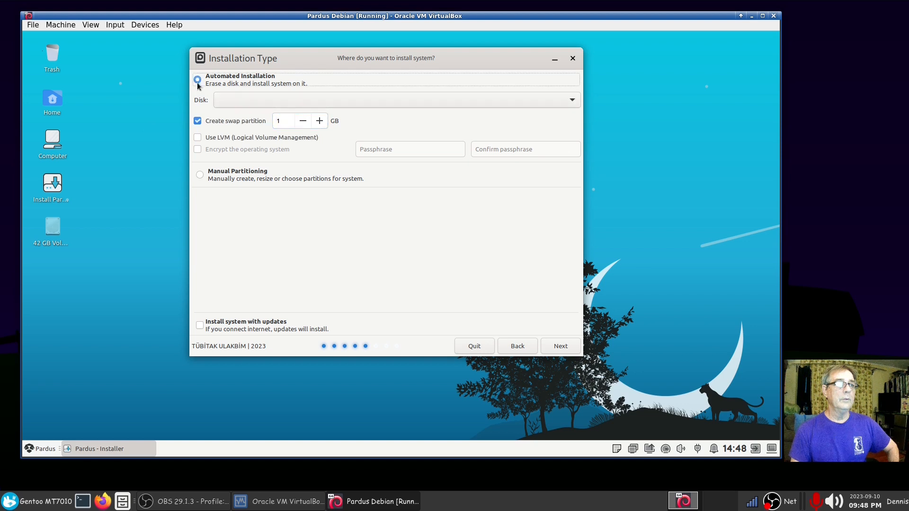
{"action": "left_click", "coordinate": [196, 121]}
{"action": "left_click", "coordinate": [200, 174]}
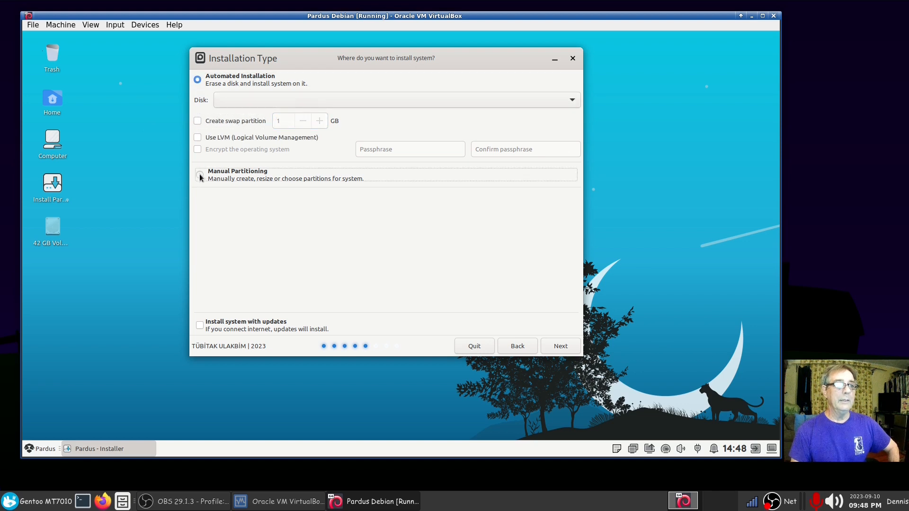
{"action": "left_click", "coordinate": [560, 346]}
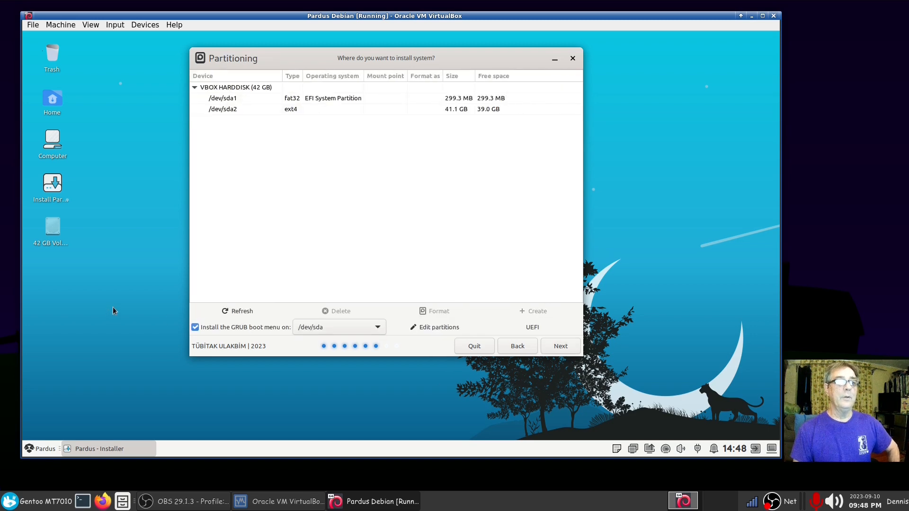
Step: Delete the existing /dev/sda1 EFI partition and the /dev/sda2 ext4 partition
{"action": "left_click", "coordinate": [325, 100]}
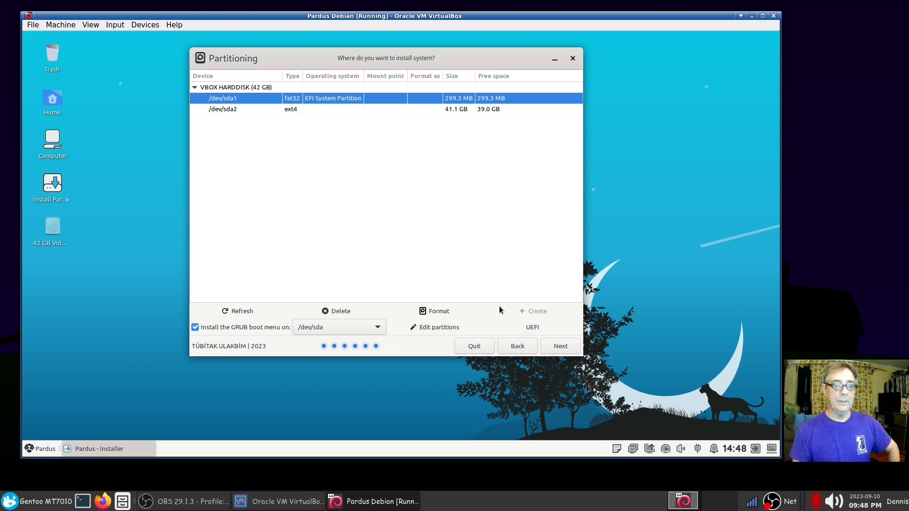
{"action": "left_click", "coordinate": [337, 311]}
{"action": "left_click", "coordinate": [433, 268]}
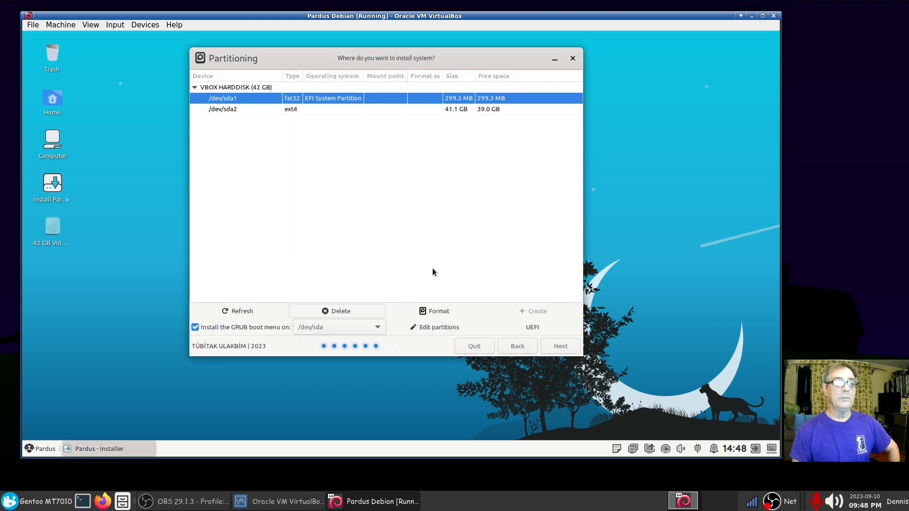
{"action": "left_click", "coordinate": [297, 110]}
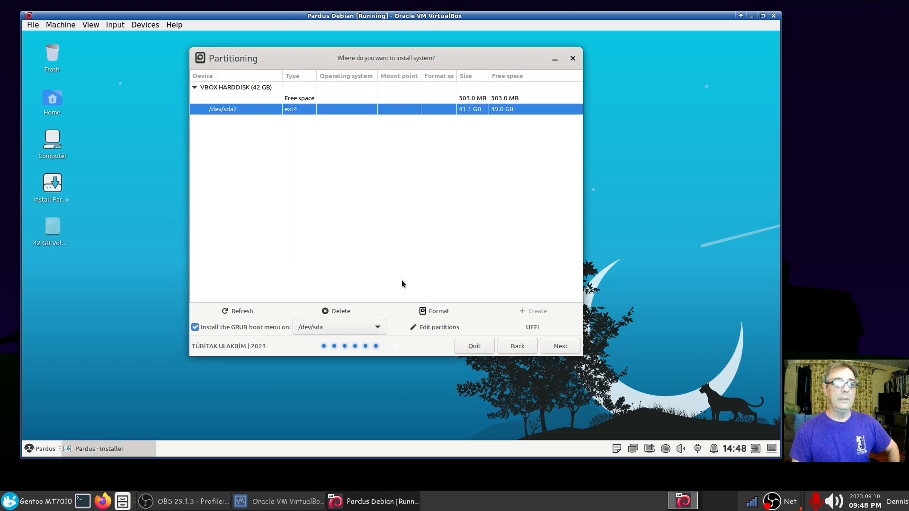
{"action": "left_click", "coordinate": [350, 312]}
{"action": "left_click", "coordinate": [466, 265]}
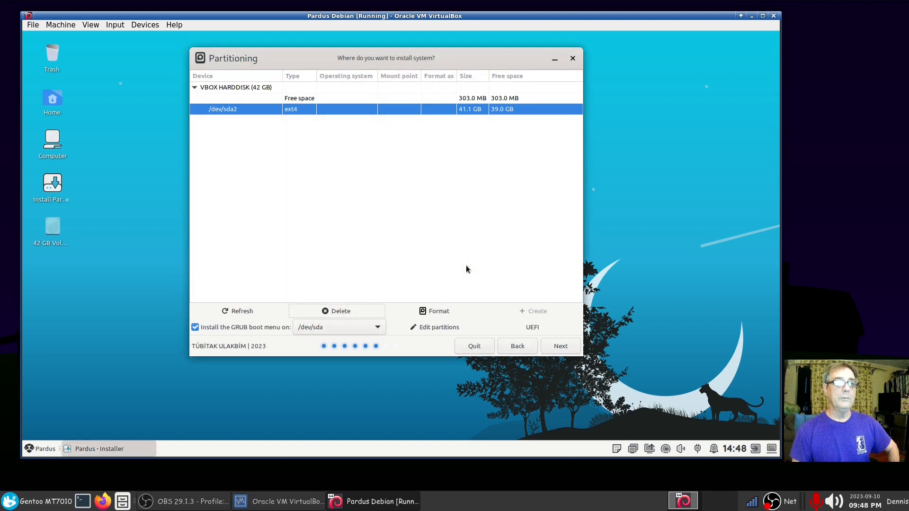
Step: Create and delete a test partition, leaving 42.4 GB free, then launch the partition editor
{"action": "left_click", "coordinate": [323, 99]}
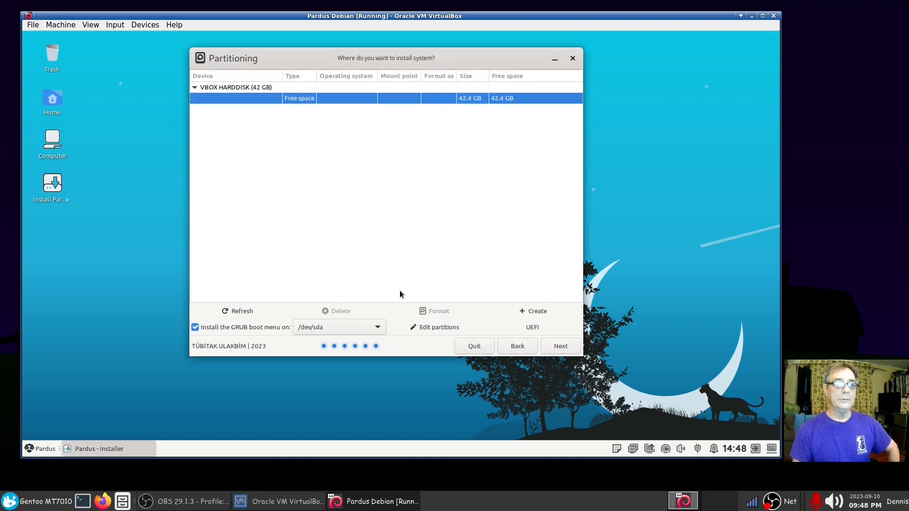
{"action": "left_click", "coordinate": [530, 313]}
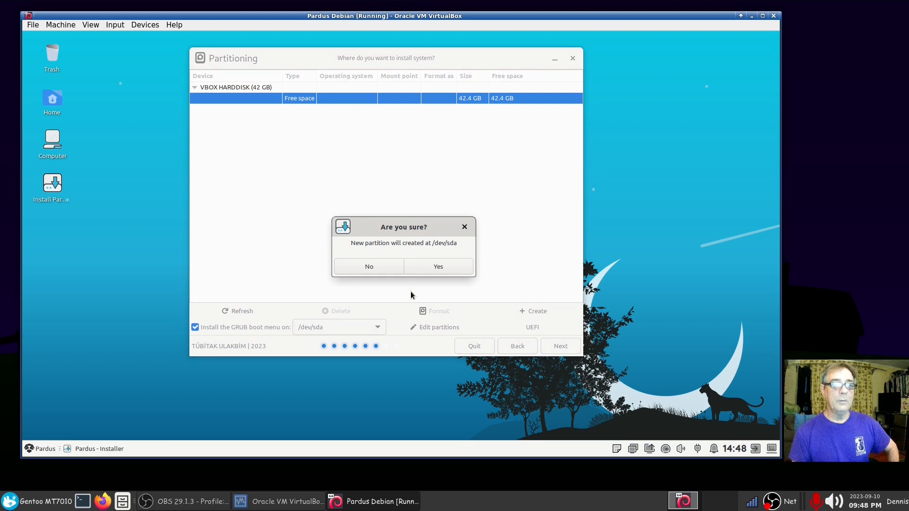
{"action": "left_click", "coordinate": [439, 269]}
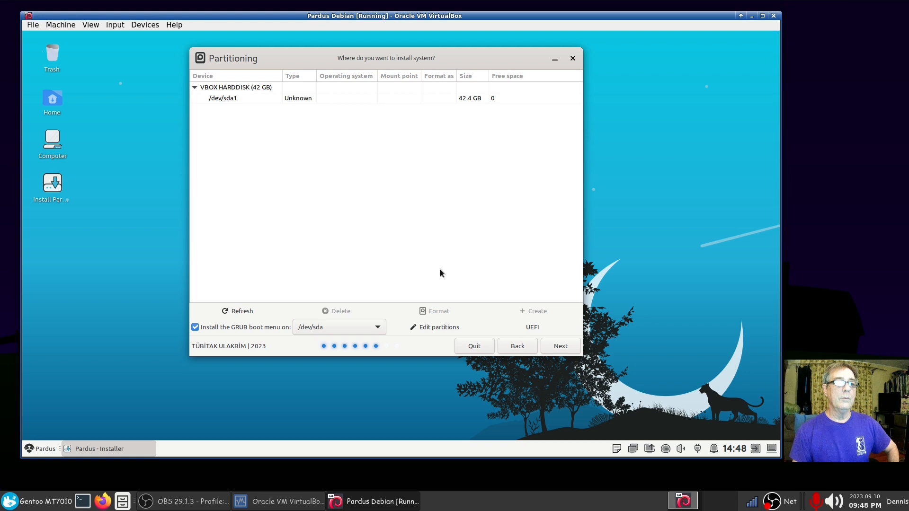
{"action": "left_click", "coordinate": [288, 99]}
{"action": "left_click", "coordinate": [254, 309]}
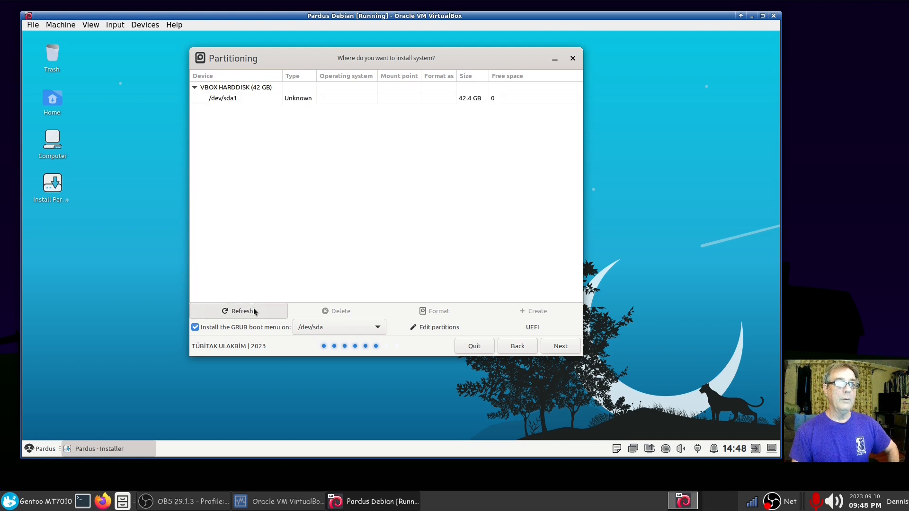
{"action": "left_click", "coordinate": [299, 100]}
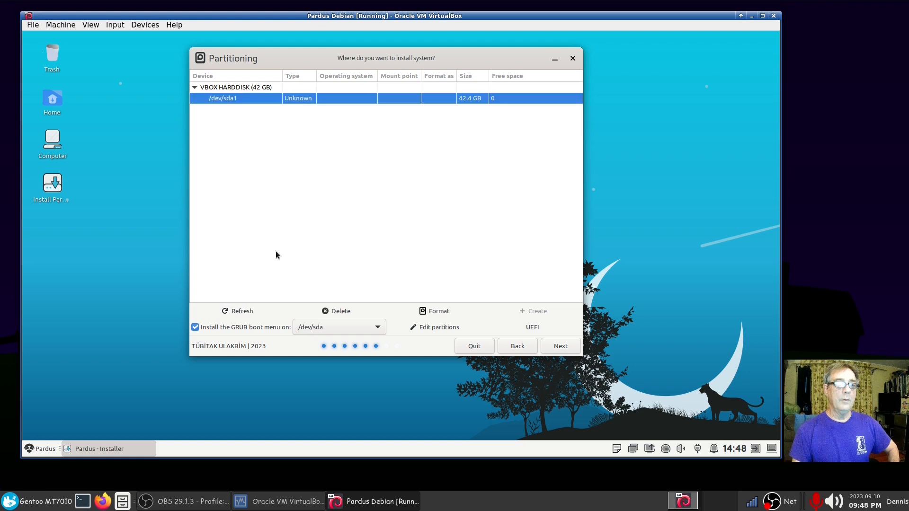
{"action": "left_click", "coordinate": [357, 312]}
{"action": "left_click", "coordinate": [442, 267]}
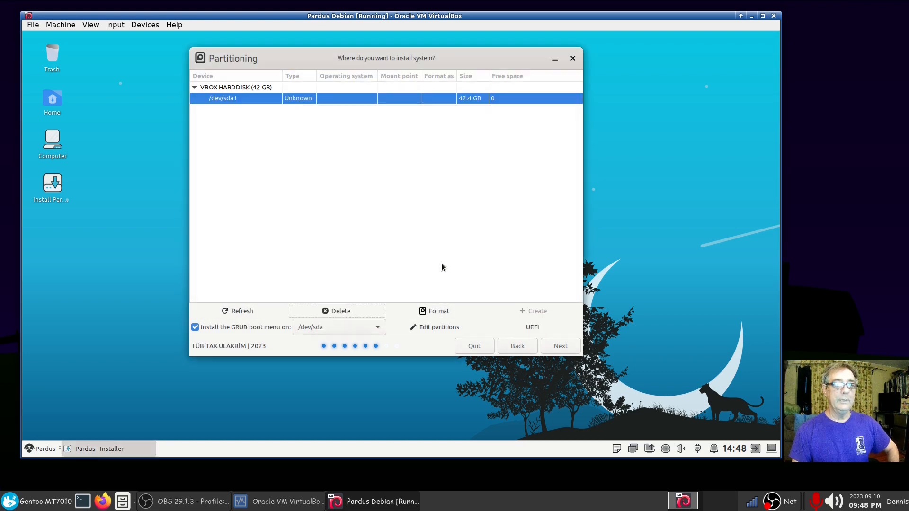
{"action": "left_click", "coordinate": [308, 99]}
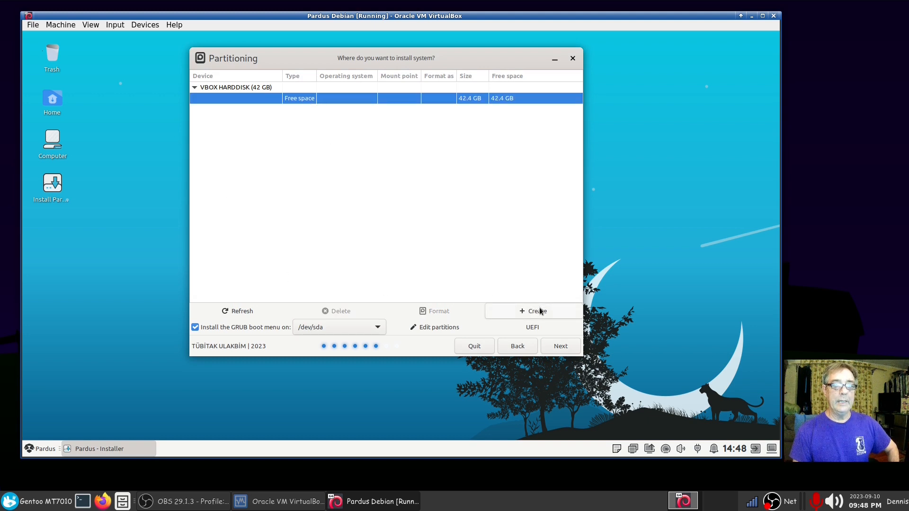
{"action": "left_click", "coordinate": [428, 330]}
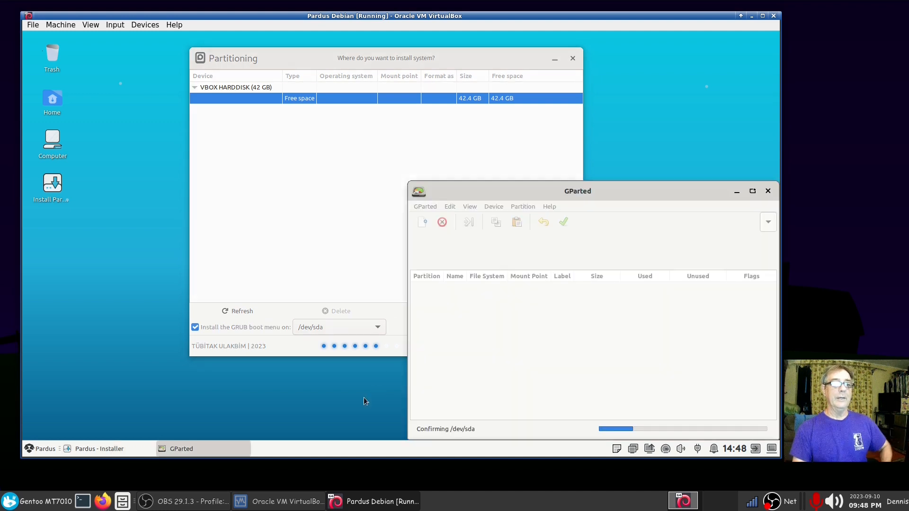
Step: Replace /dev/sda's partition table with a new gpt table in GParted
{"action": "left_click_drag", "start_coordinate": [553, 187], "coordinate": [346, 97]}
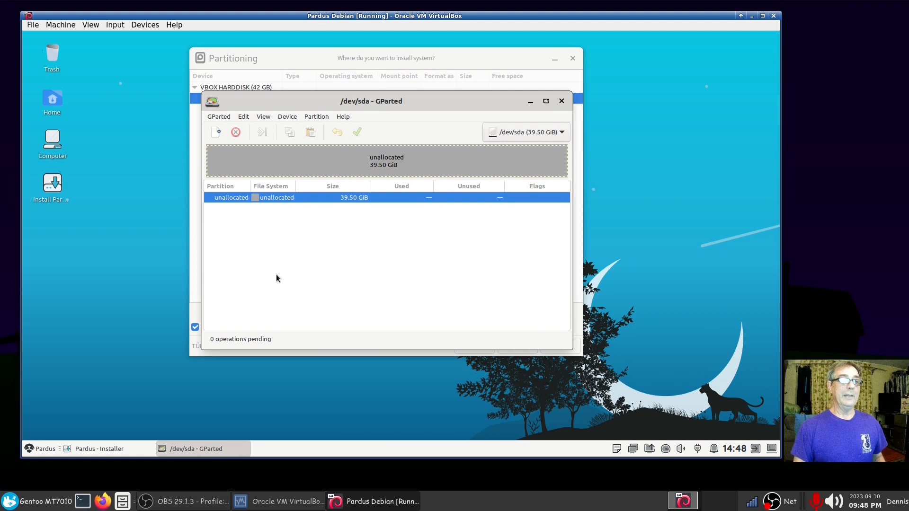
{"action": "left_click", "coordinate": [286, 118]}
{"action": "left_click", "coordinate": [291, 126]}
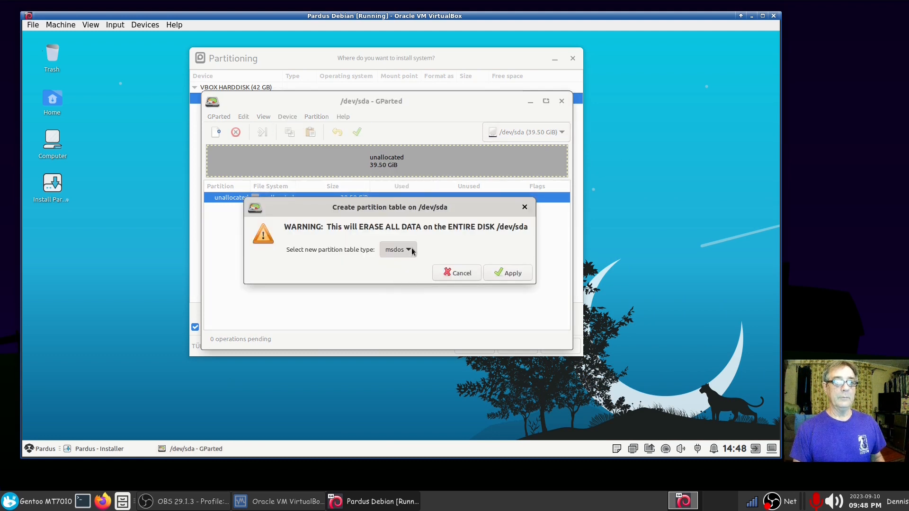
{"action": "left_click", "coordinate": [413, 252]}
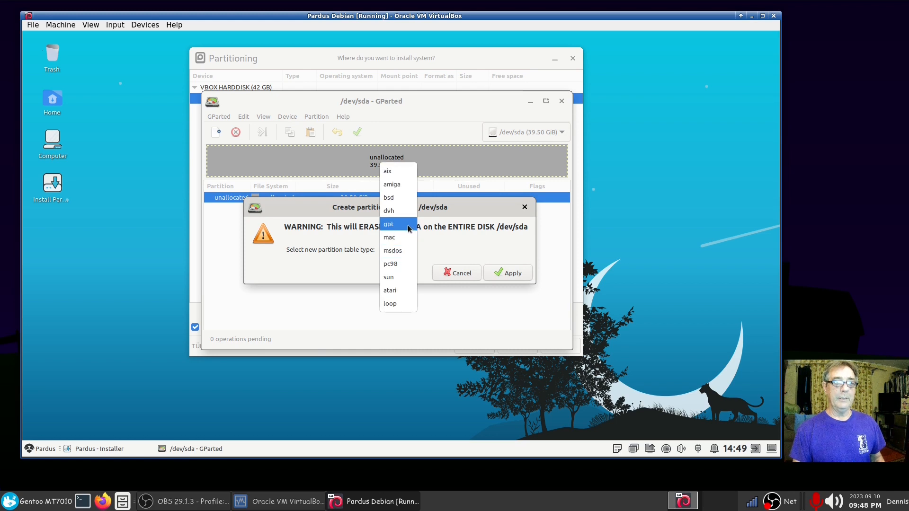
{"action": "left_click", "coordinate": [410, 225]}
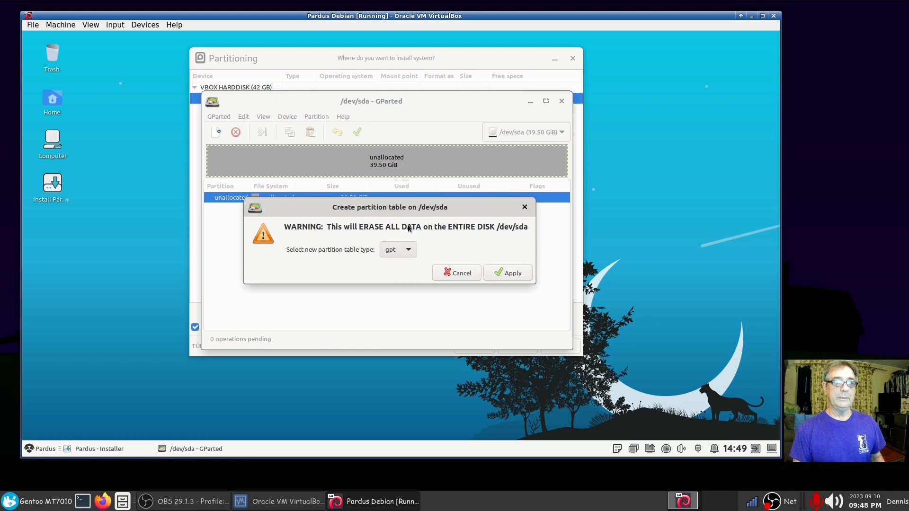
{"action": "left_click", "coordinate": [512, 274]}
{"action": "right_click", "coordinate": [388, 198]}
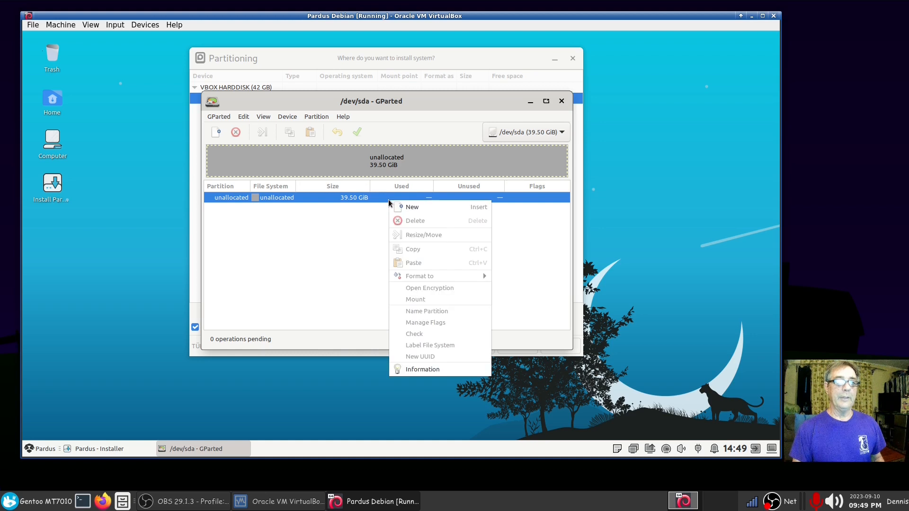
Step: Queue a 512 MiB fat32 partition at the start of the unallocated space
{"action": "left_click", "coordinate": [402, 208]}
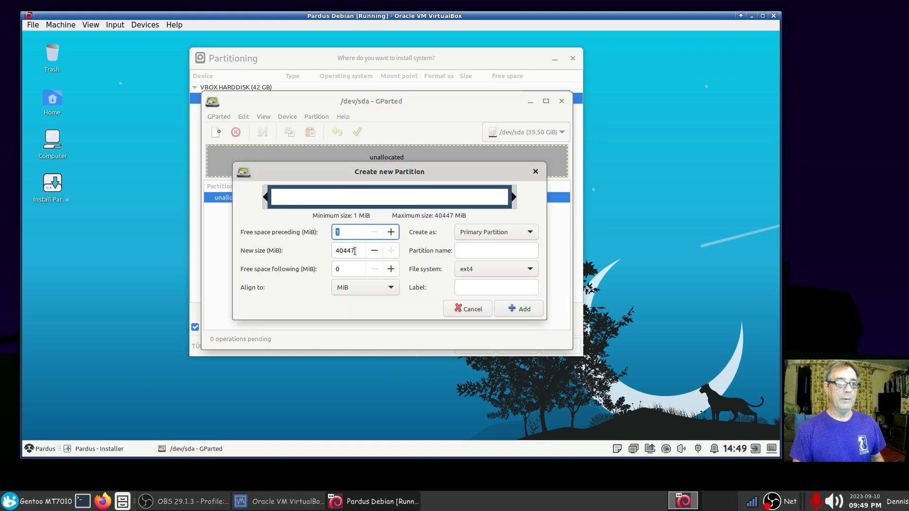
{"action": "key", "text": "Tab"}
{"action": "type", "text": "512"}
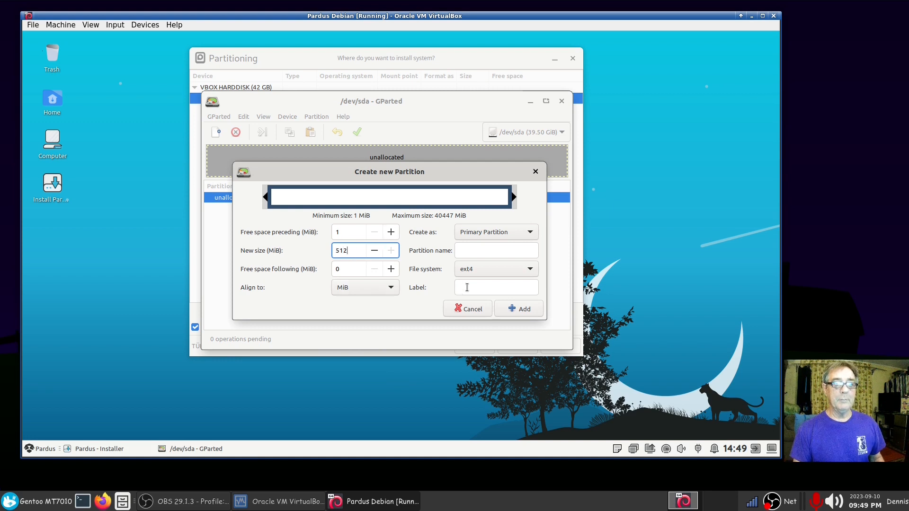
{"action": "left_click", "coordinate": [524, 273]}
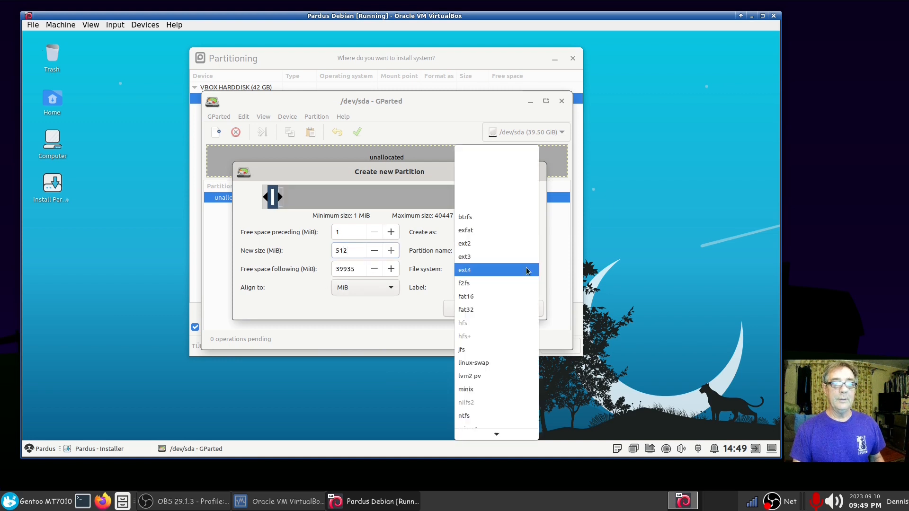
{"action": "left_click", "coordinate": [512, 308]}
{"action": "left_click", "coordinate": [518, 309]}
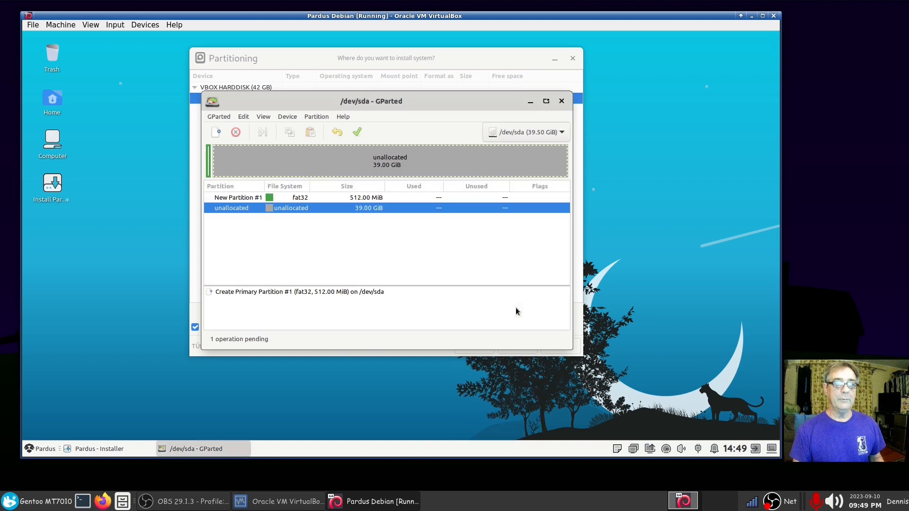
Step: Queue a 6144 MiB linux-swap partition and a 33 GiB ext4 partition in the remaining space
{"action": "right_click", "coordinate": [334, 209]}
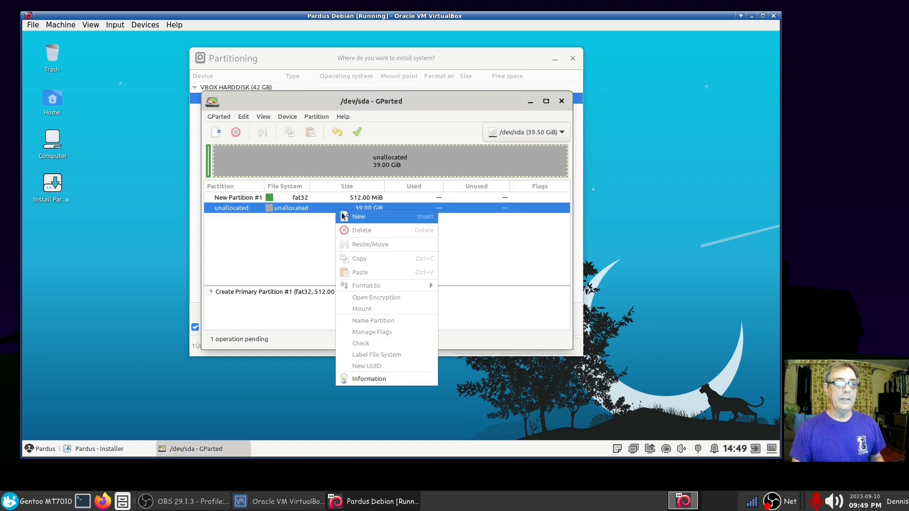
{"action": "left_click", "coordinate": [346, 217]}
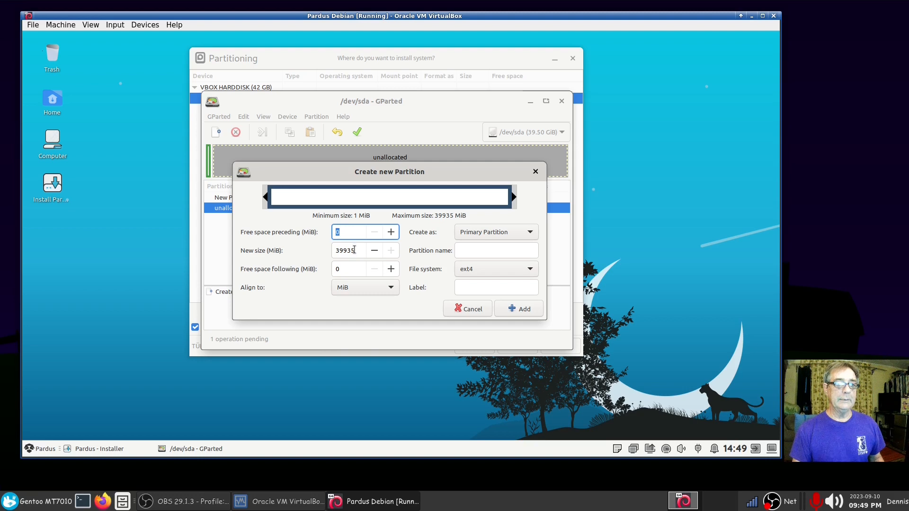
{"action": "key", "text": "Tab"}
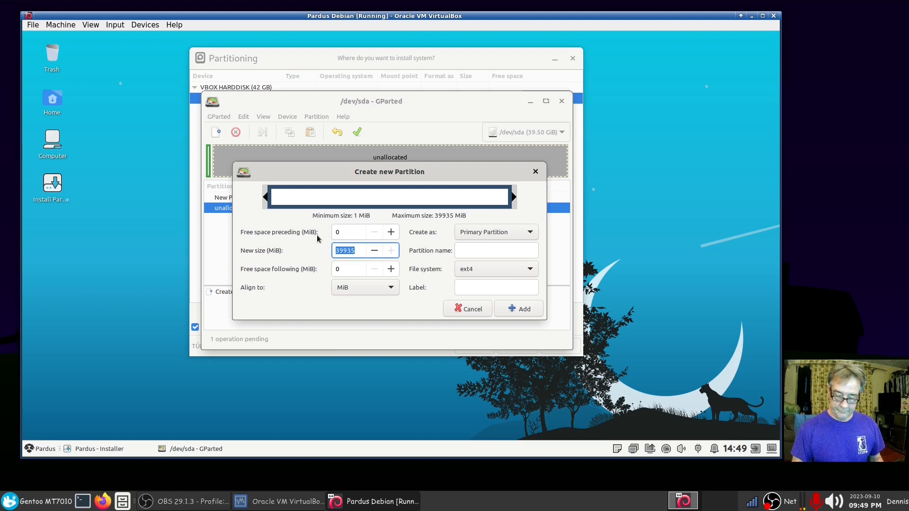
{"action": "type", "text": "6144"}
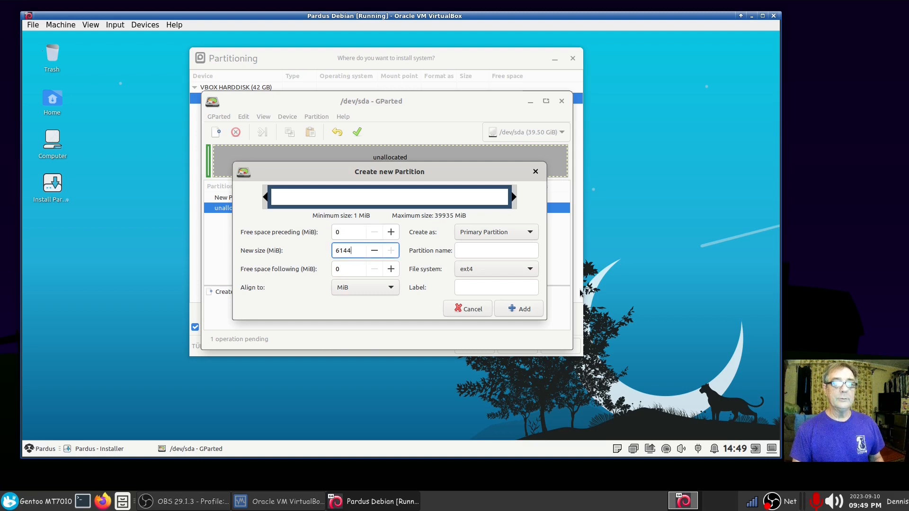
{"action": "left_click", "coordinate": [531, 271]}
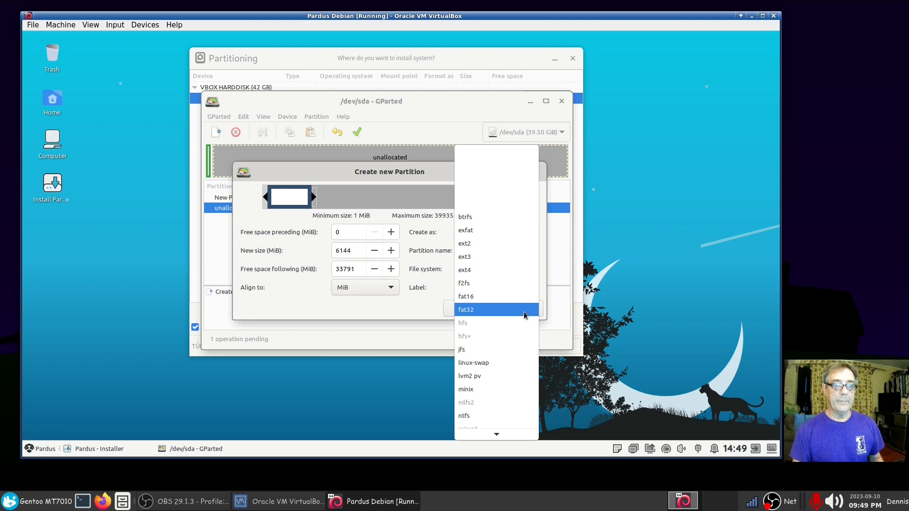
{"action": "left_click", "coordinate": [508, 365]}
{"action": "left_click", "coordinate": [513, 310]}
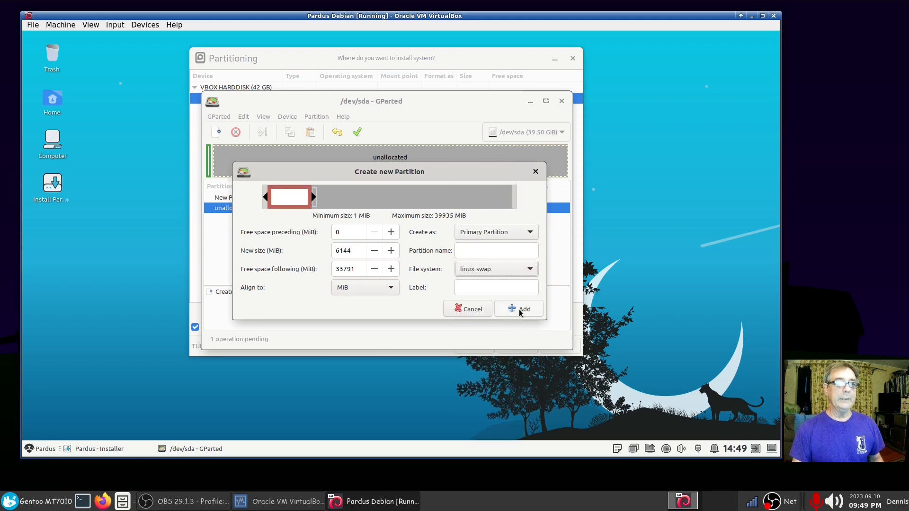
{"action": "right_click", "coordinate": [360, 221]}
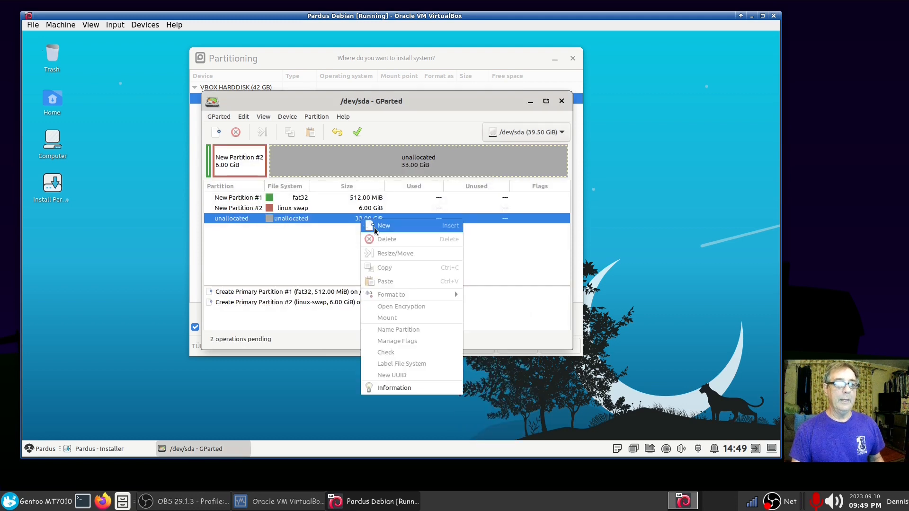
{"action": "left_click", "coordinate": [375, 226]}
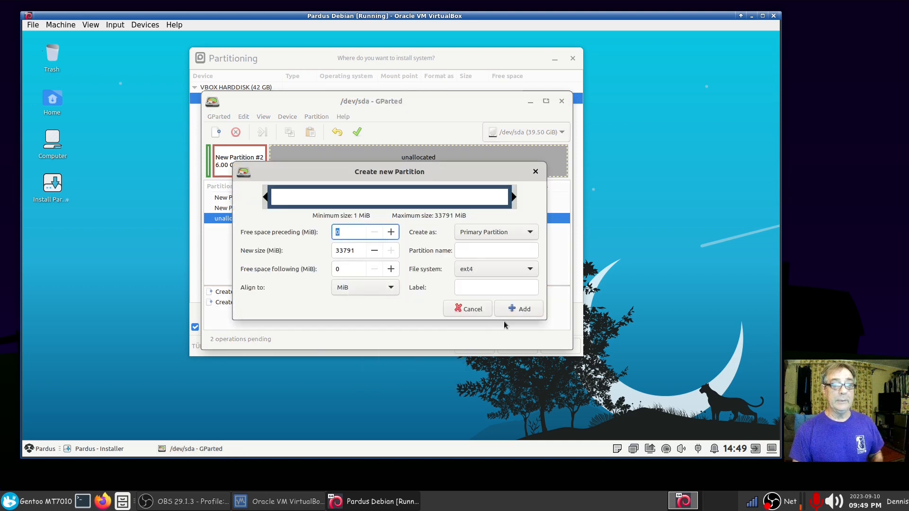
{"action": "left_click", "coordinate": [523, 308]}
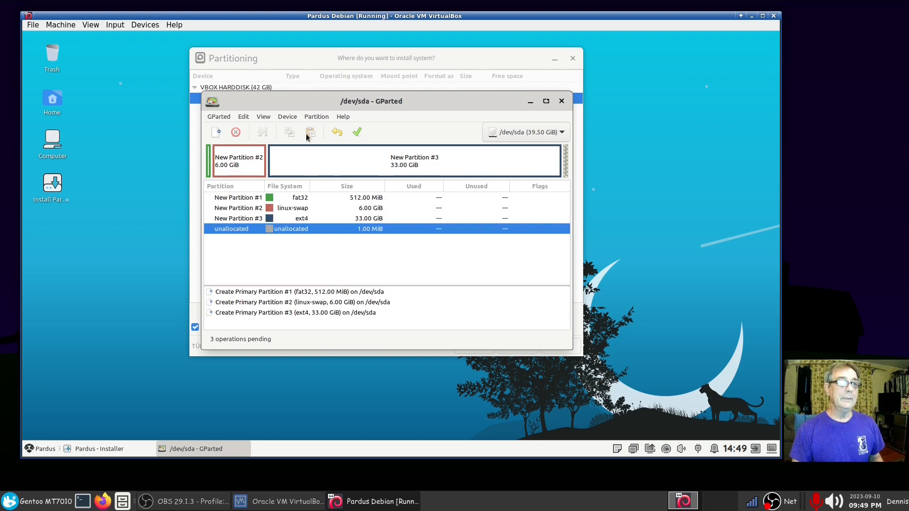
Step: Apply the three queued partition operations and close the finished report
{"action": "left_click", "coordinate": [356, 135]}
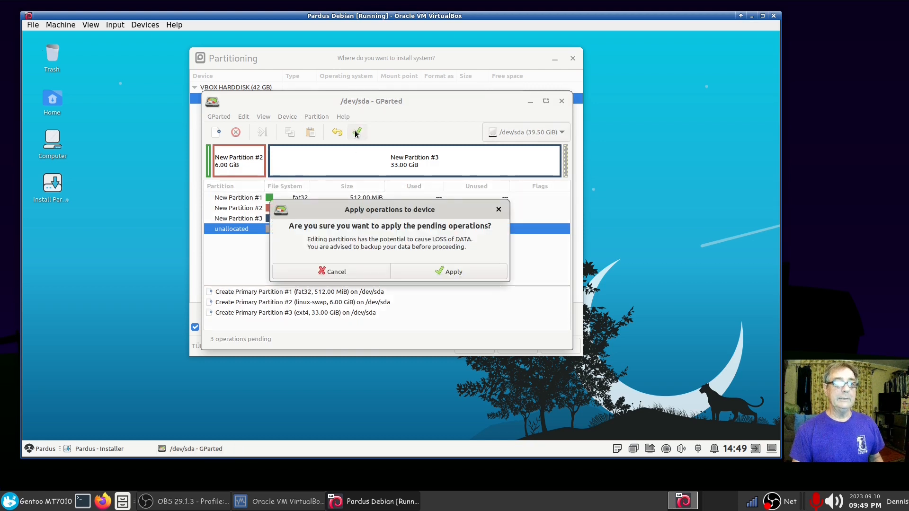
{"action": "left_click", "coordinate": [444, 272]}
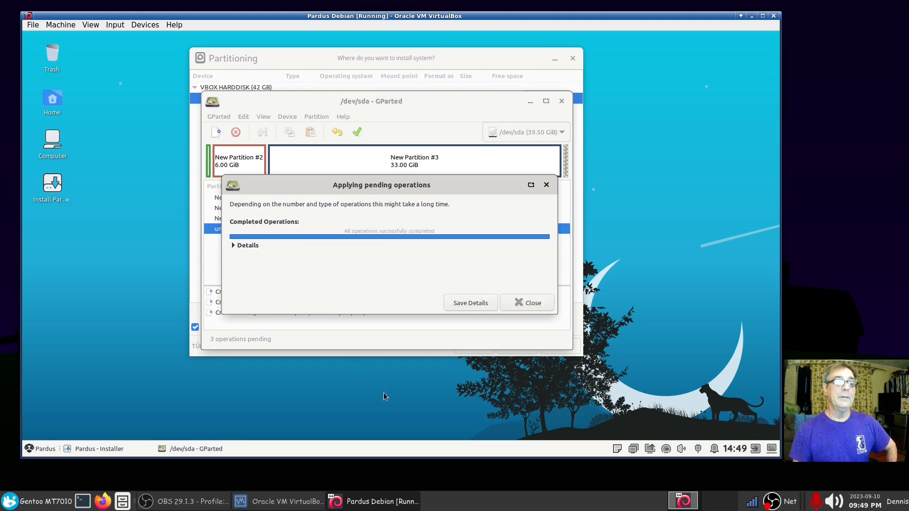
{"action": "left_click", "coordinate": [530, 301]}
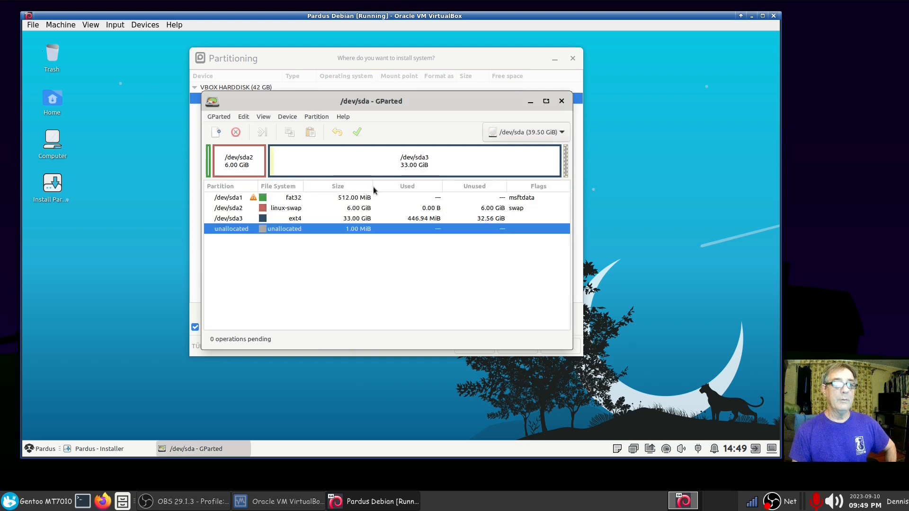
Step: Turn on the boot flag for /dev/sda1, which also sets esp
{"action": "left_click", "coordinate": [361, 197]}
{"action": "right_click", "coordinate": [363, 198]}
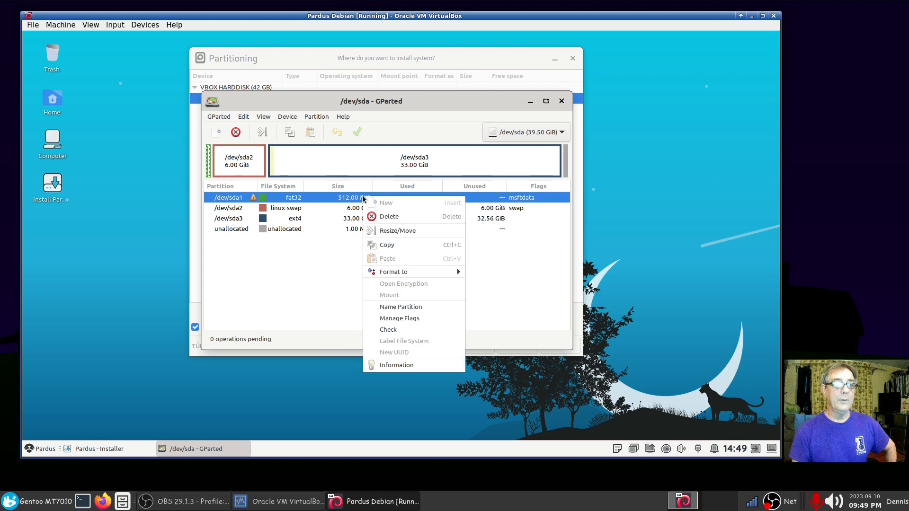
{"action": "left_click", "coordinate": [388, 317]}
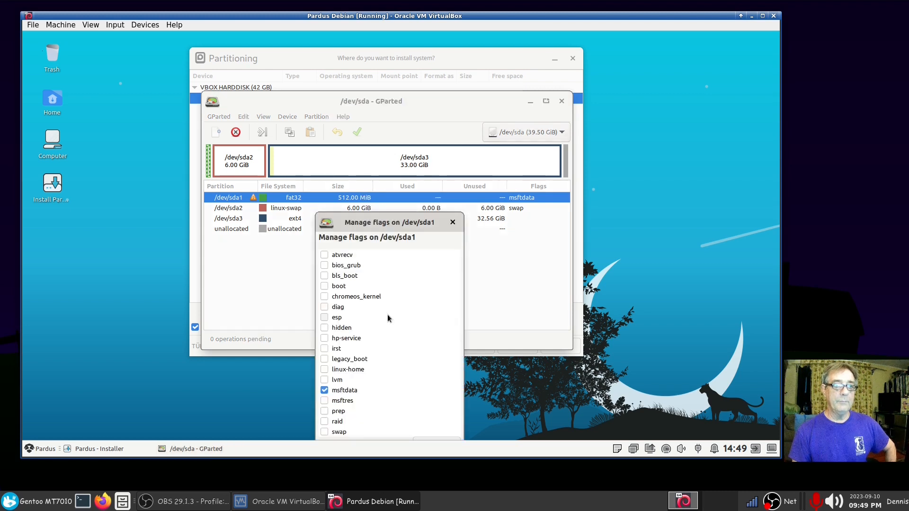
{"action": "left_click", "coordinate": [324, 286]}
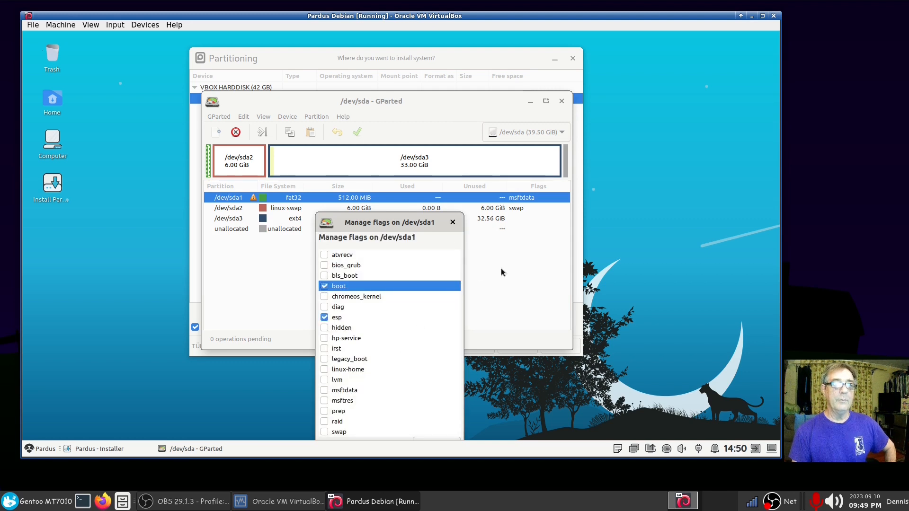
{"action": "left_click_drag", "start_coordinate": [401, 223], "coordinate": [447, 126]}
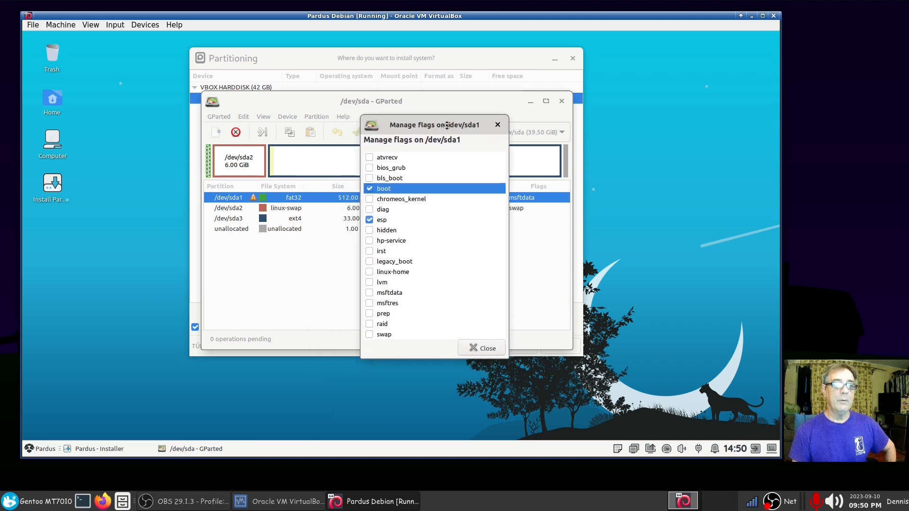
{"action": "left_click", "coordinate": [473, 347]}
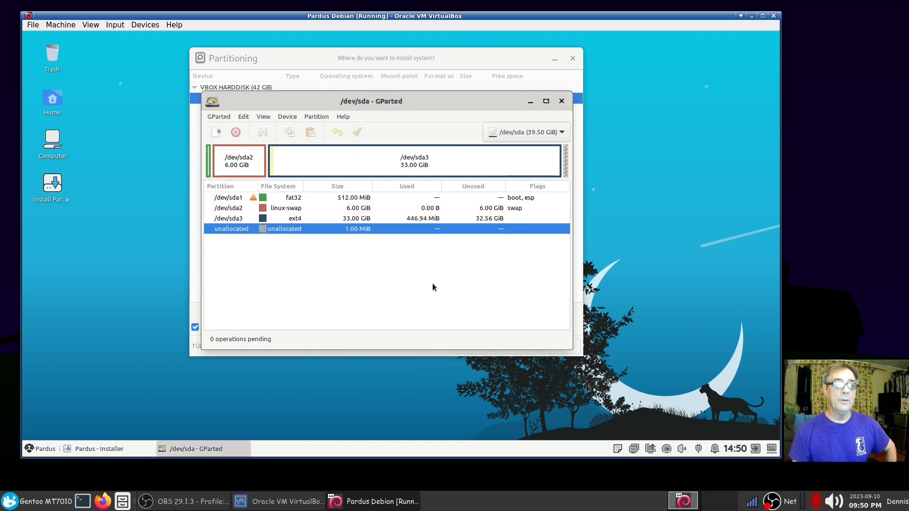
Step: Check the flags of /dev/sda3 and close them without changes
{"action": "left_click", "coordinate": [364, 219]}
{"action": "right_click", "coordinate": [362, 219]}
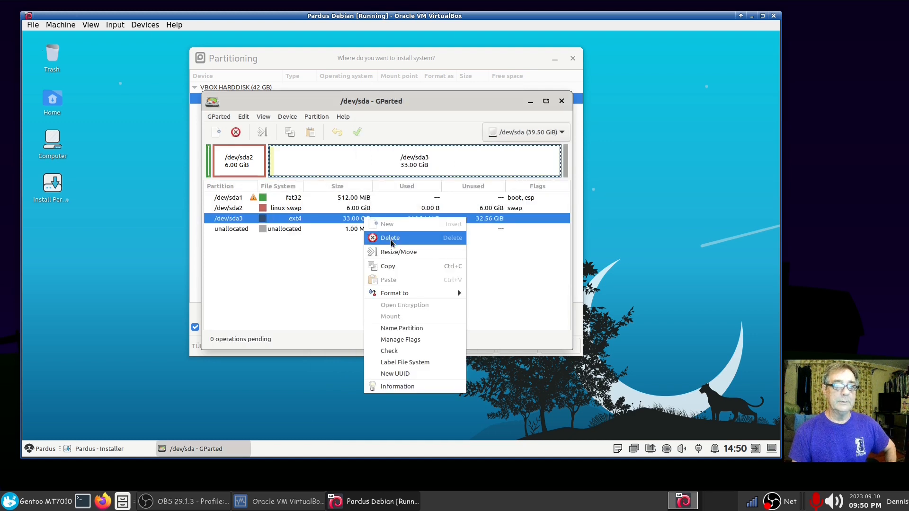
{"action": "left_click", "coordinate": [401, 340]}
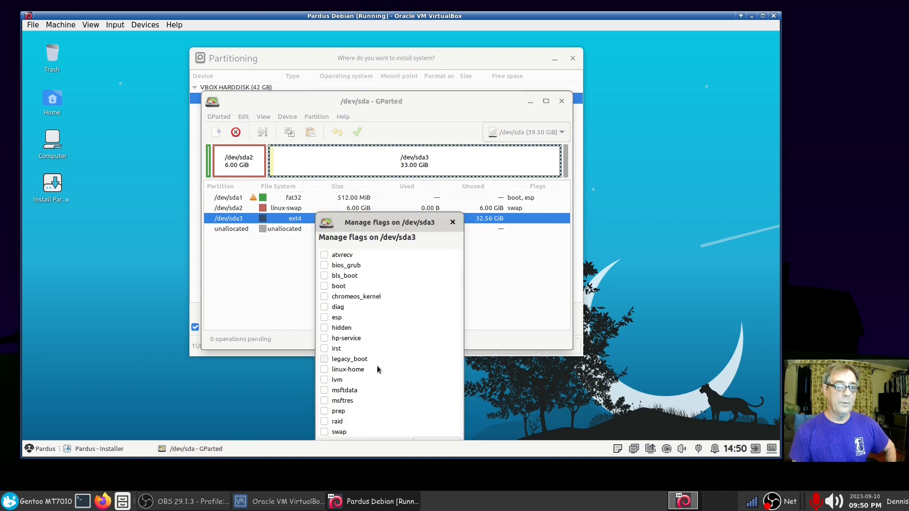
{"action": "left_click", "coordinate": [453, 222]}
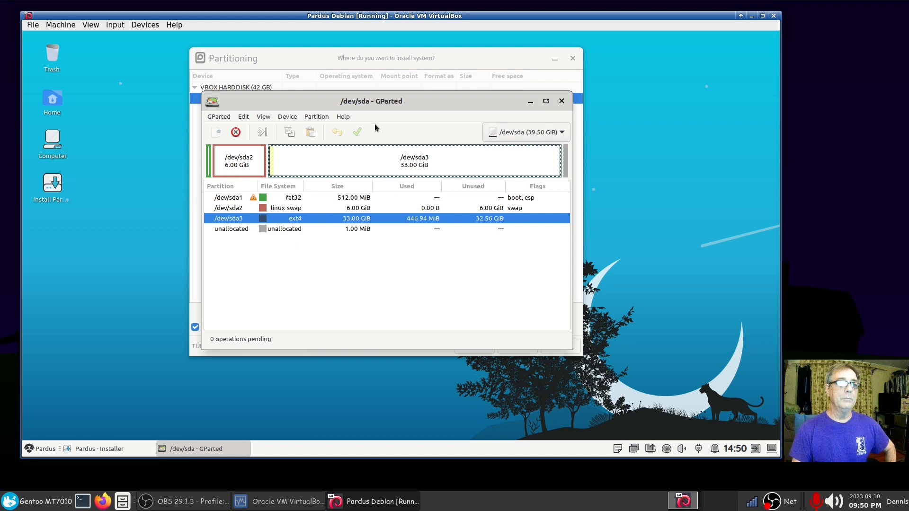
Step: Close GParted and dismiss the installer's missing root partition warning
{"action": "left_click", "coordinate": [563, 105]}
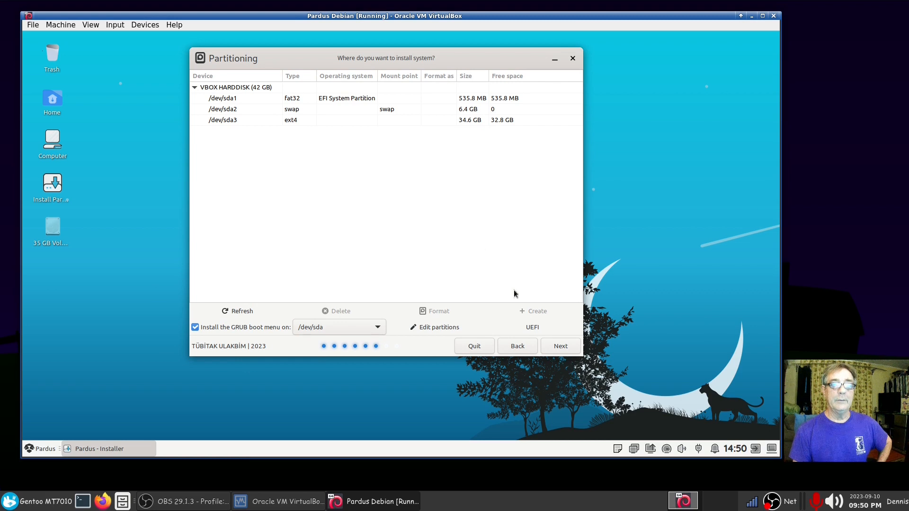
{"action": "left_click", "coordinate": [558, 347]}
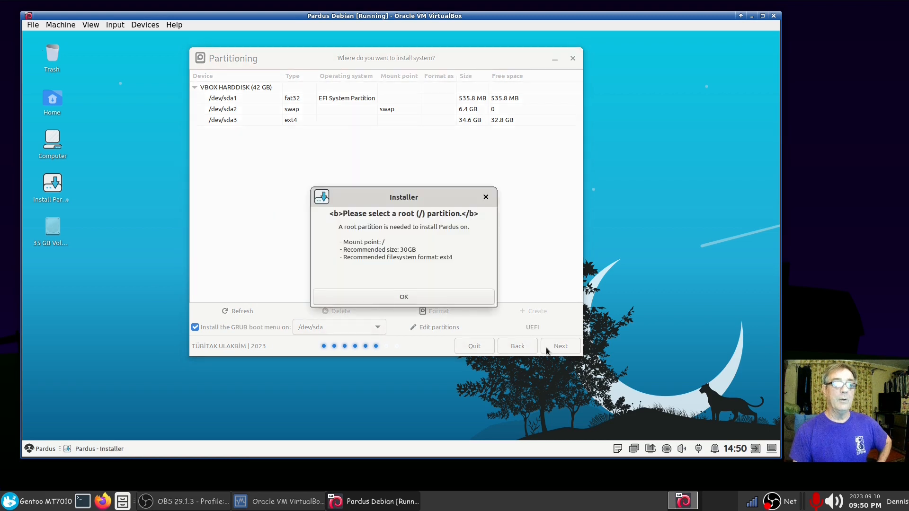
{"action": "left_click", "coordinate": [402, 299]}
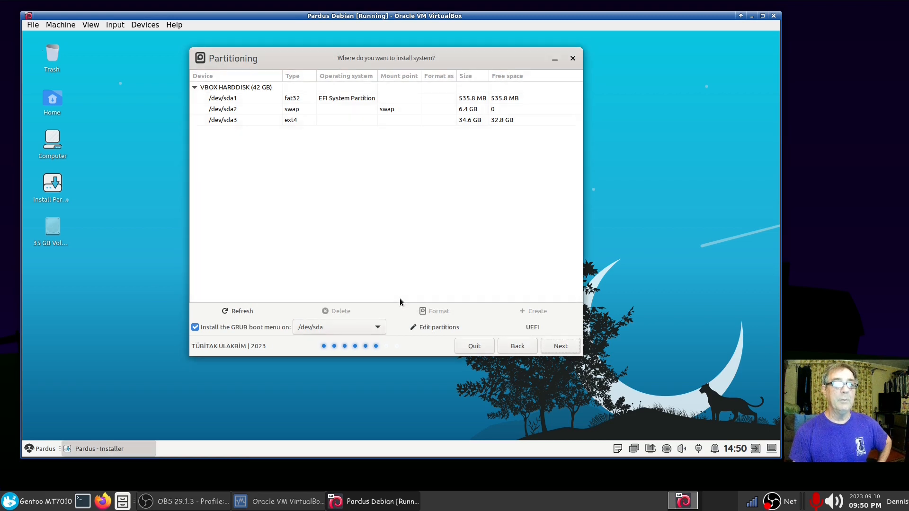
Step: Assign /dev/sda3 to / and /dev/sda1 to /boot/efi, then go back to Installation Type
{"action": "left_click", "coordinate": [294, 122]}
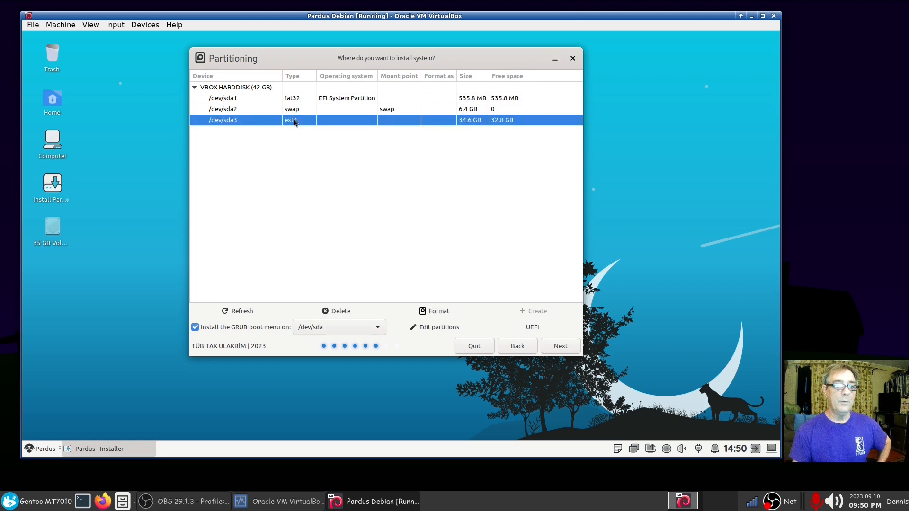
{"action": "right_click", "coordinate": [294, 122]}
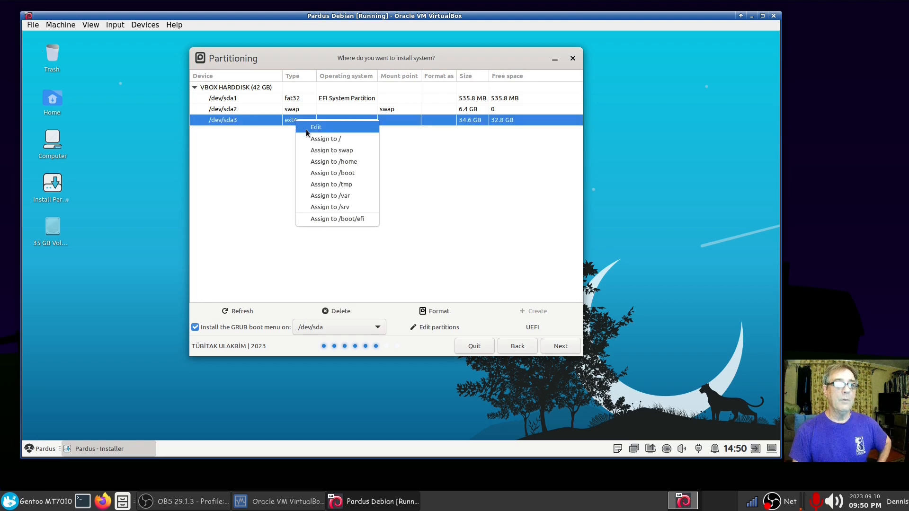
{"action": "left_click", "coordinate": [315, 138]}
{"action": "left_click", "coordinate": [302, 111]}
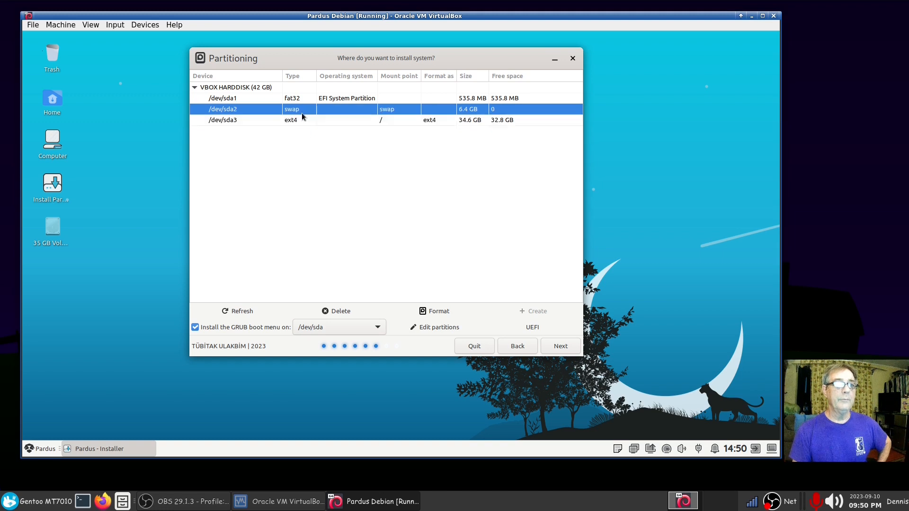
{"action": "left_click", "coordinate": [322, 100]}
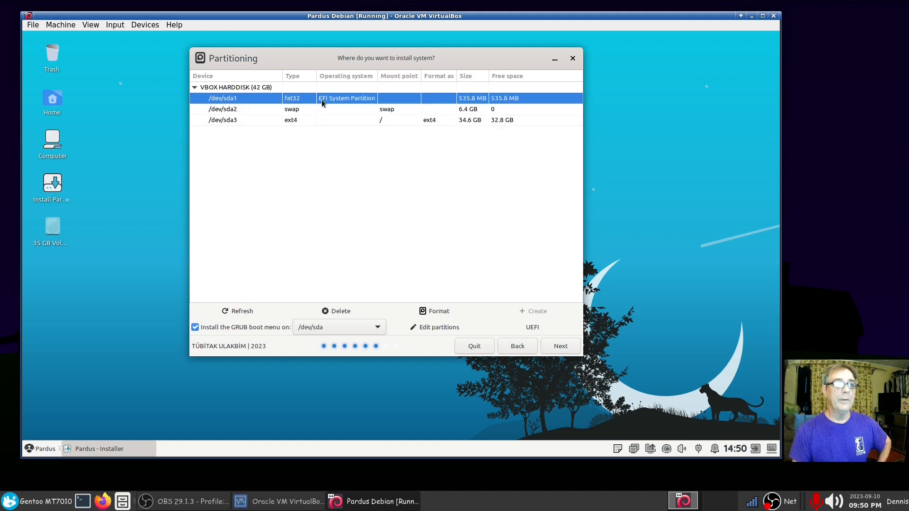
{"action": "right_click", "coordinate": [322, 100]}
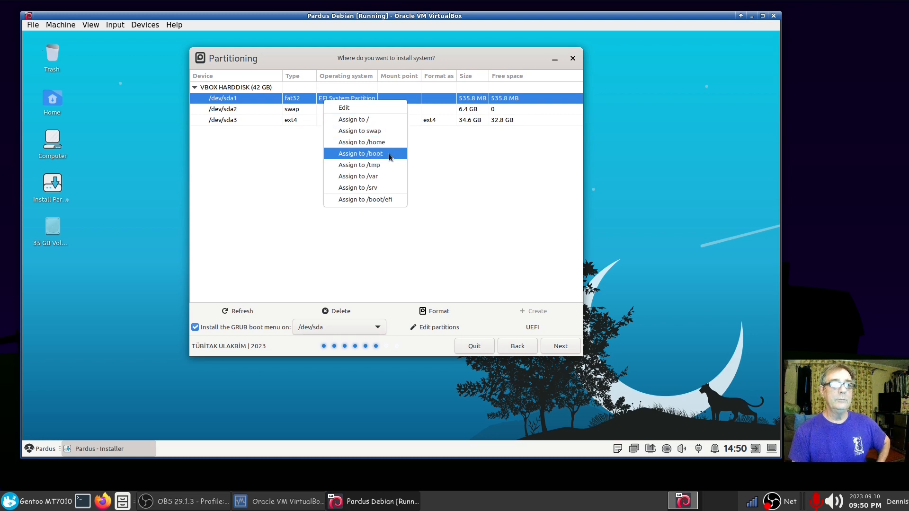
{"action": "left_click", "coordinate": [379, 203]}
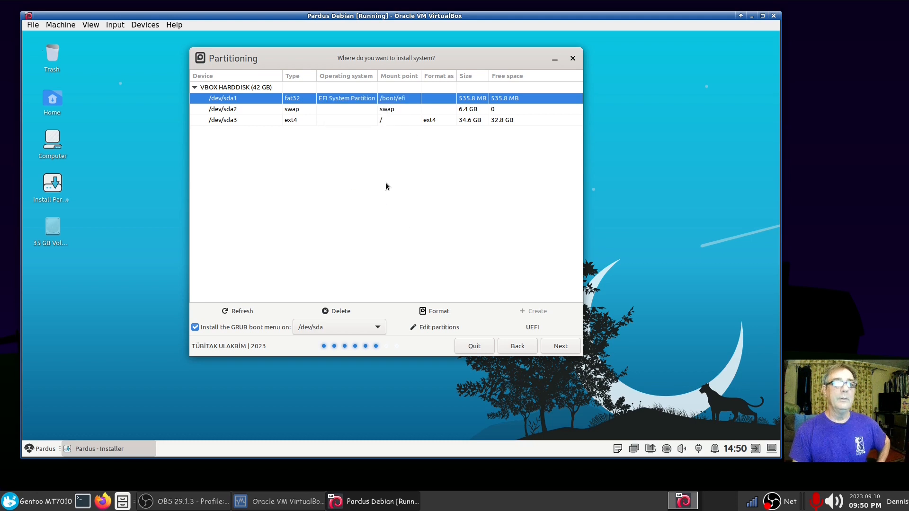
{"action": "left_click", "coordinate": [518, 349]}
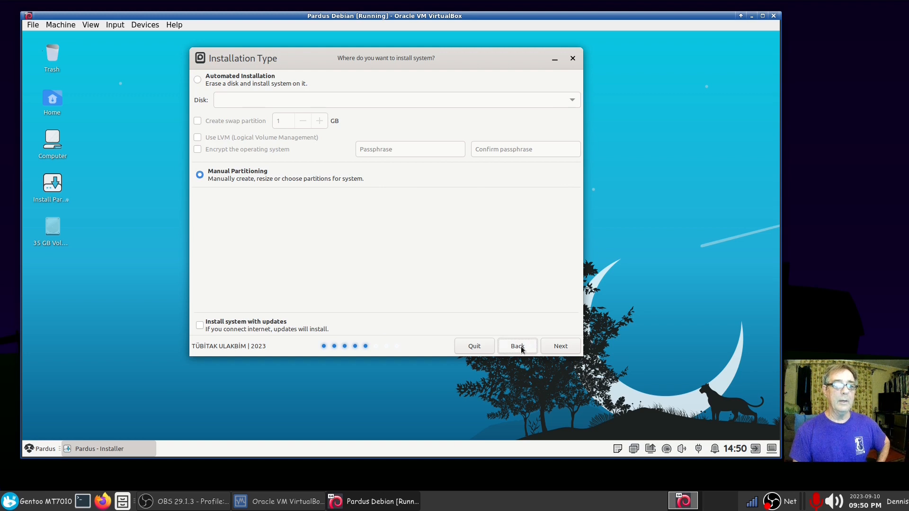
Step: Return to the partitioning step, refresh the list, and dismiss the missing-root warning
{"action": "left_click", "coordinate": [552, 347]}
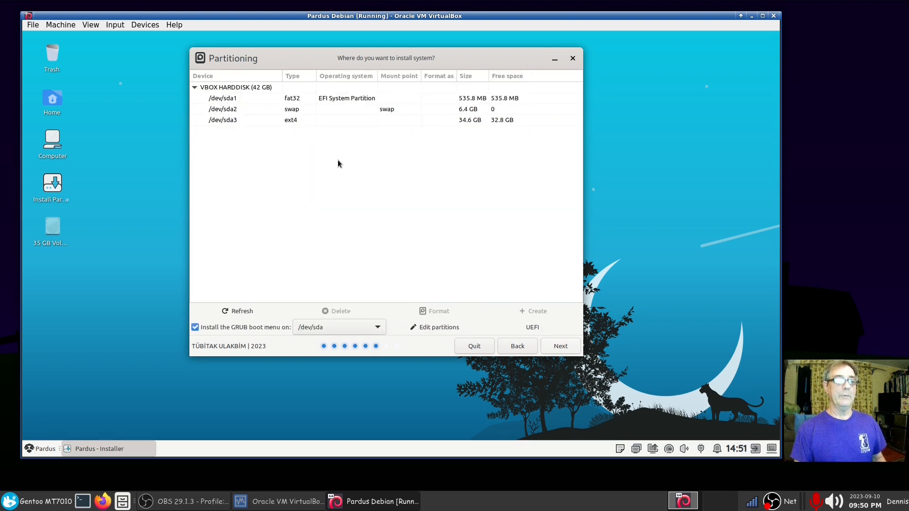
{"action": "left_click", "coordinate": [240, 311]}
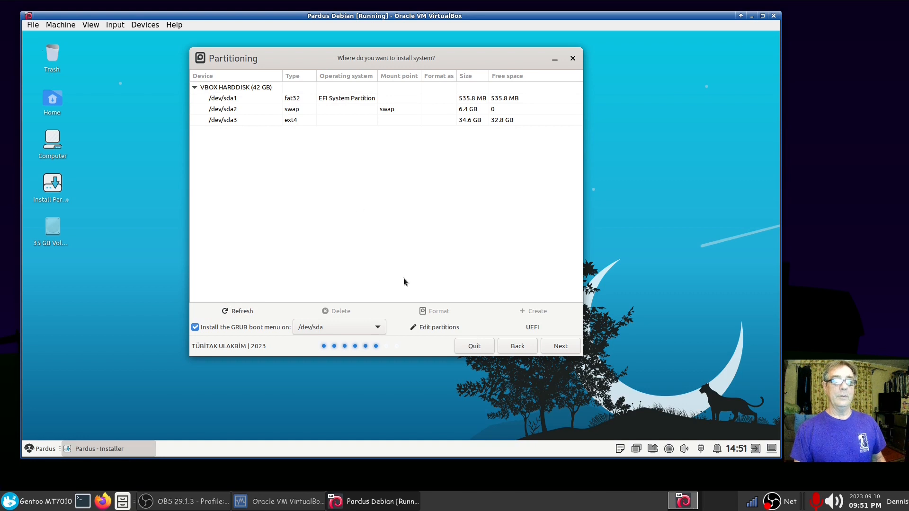
{"action": "left_click", "coordinate": [560, 347]}
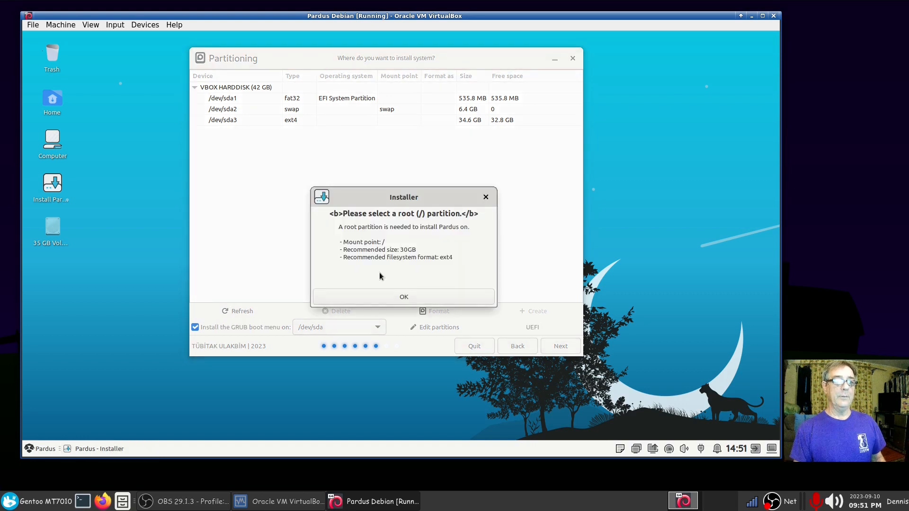
{"action": "left_click", "coordinate": [379, 297]}
Step: Assign /dev/sda3 as root (/) and mount /dev/sda1 at /boot/efi
{"action": "left_click", "coordinate": [293, 121]}
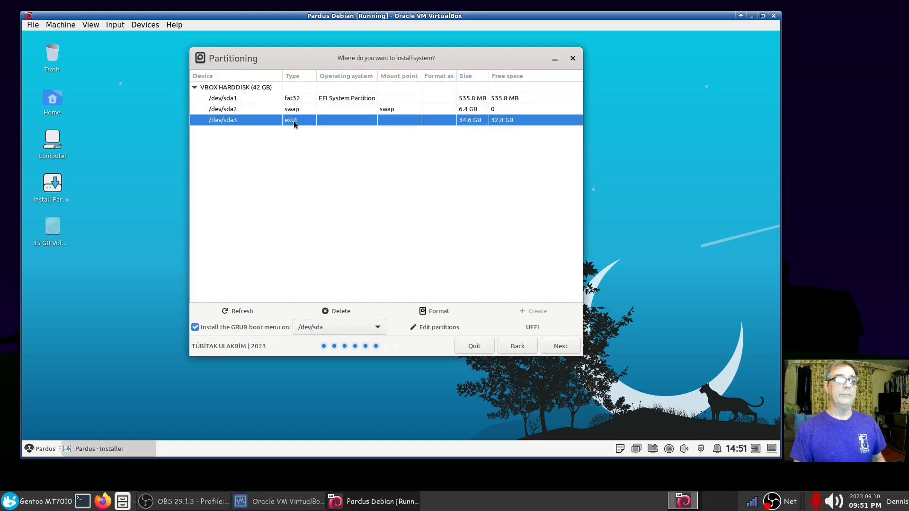
{"action": "right_click", "coordinate": [293, 120]}
{"action": "left_click", "coordinate": [313, 140]}
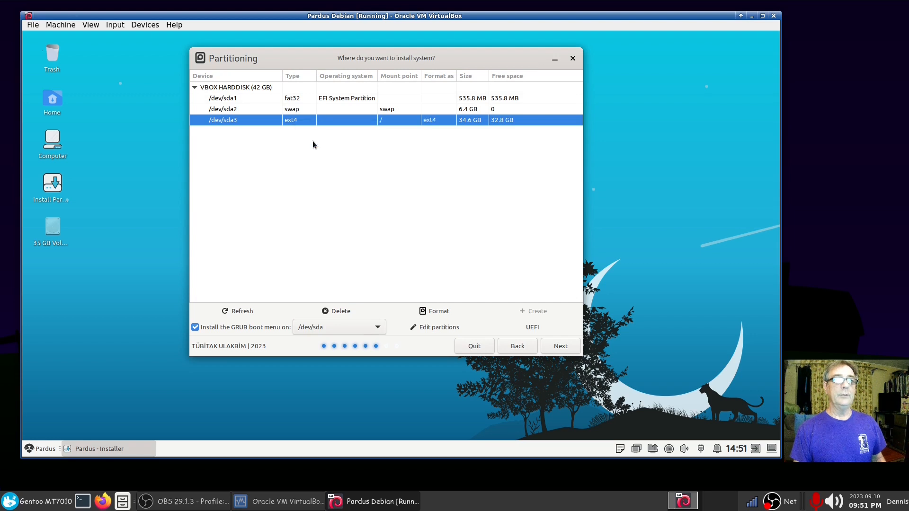
{"action": "left_click", "coordinate": [375, 98]}
{"action": "right_click", "coordinate": [374, 98]}
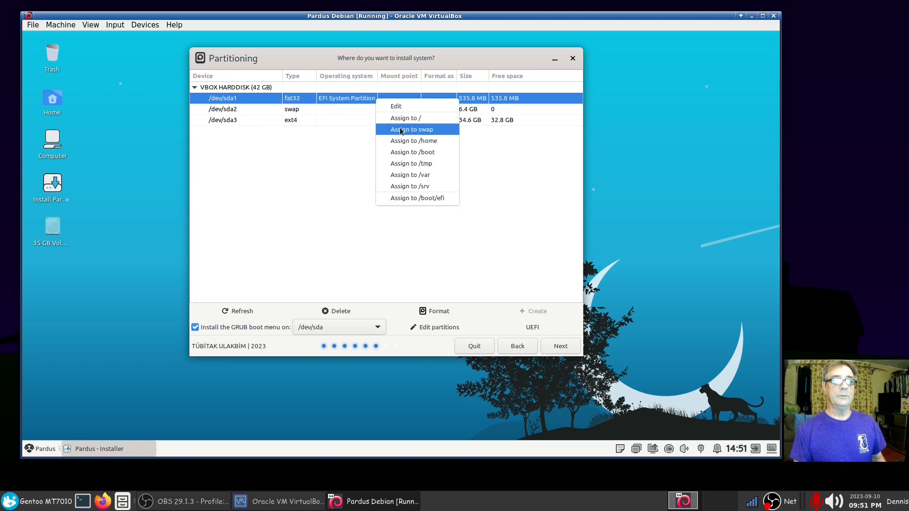
{"action": "left_click", "coordinate": [406, 197]}
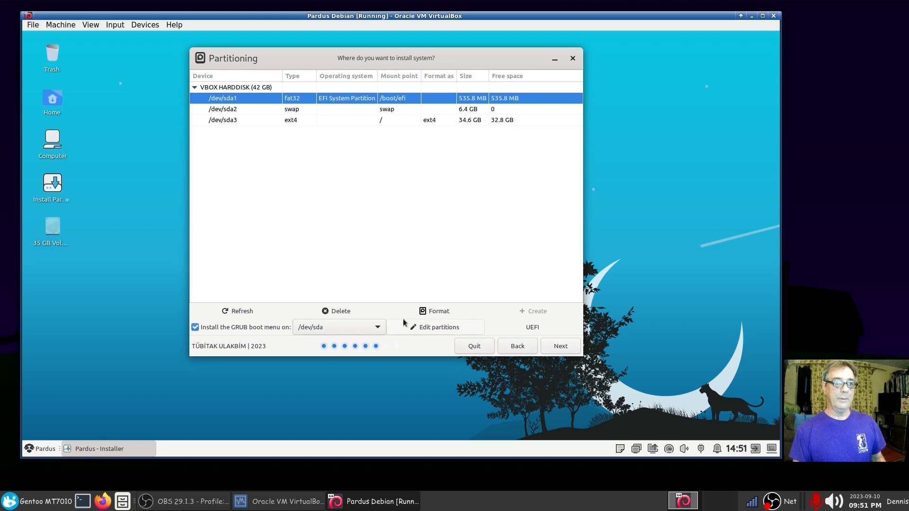
Step: Format /dev/sda1 and set its mount point to /boot/efi again
{"action": "left_click", "coordinate": [443, 313]}
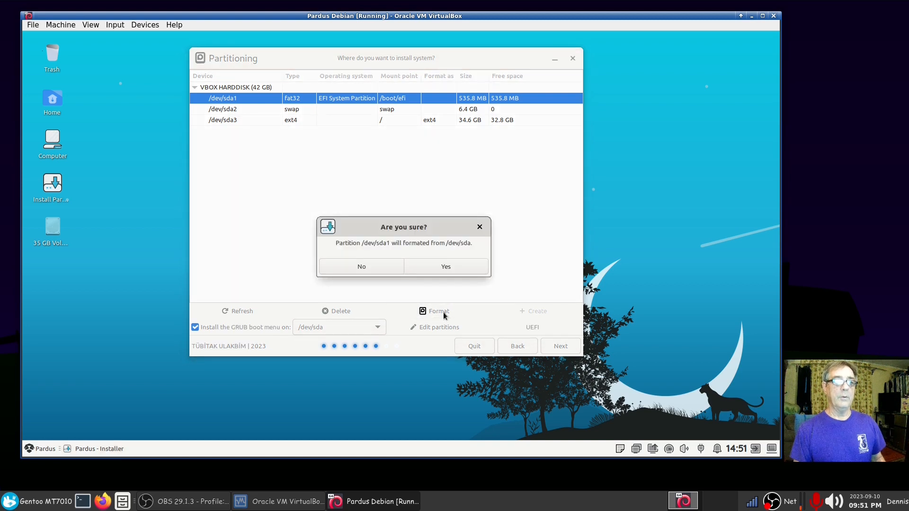
{"action": "left_click", "coordinate": [418, 267]}
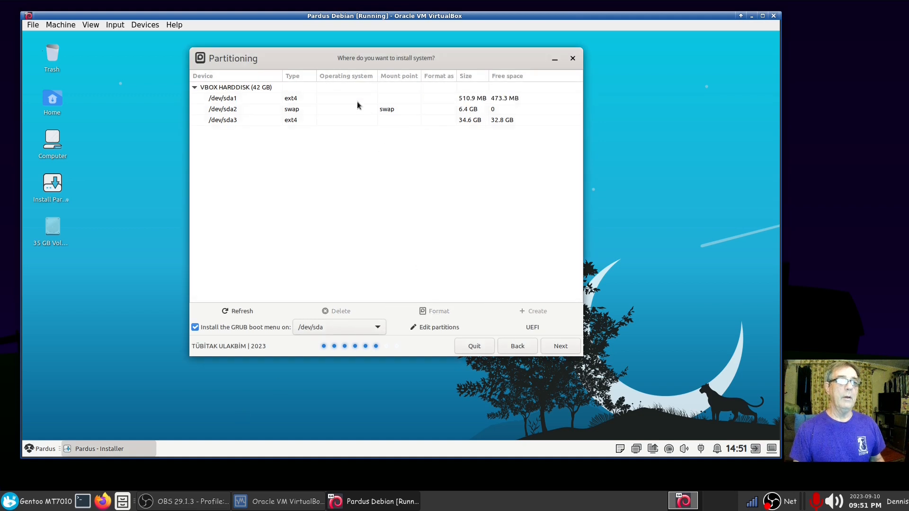
{"action": "left_click", "coordinate": [312, 101]}
{"action": "left_click", "coordinate": [311, 98]}
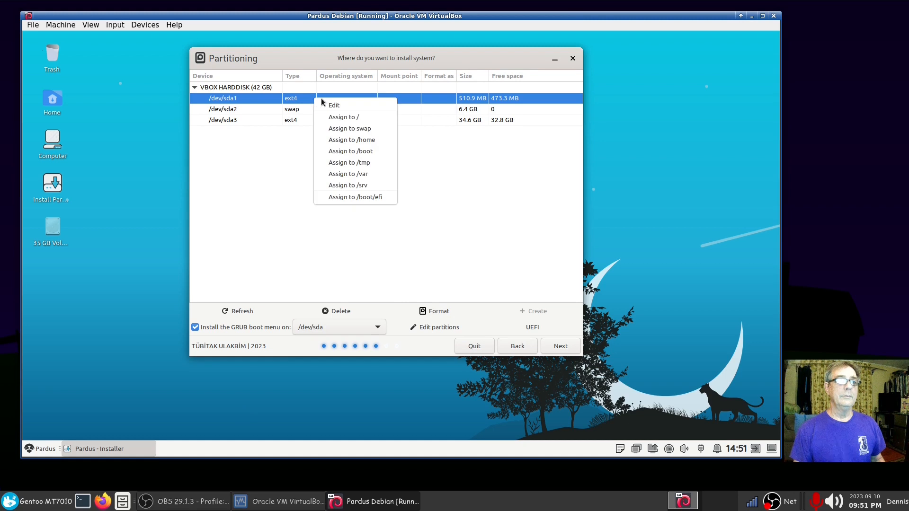
{"action": "left_click", "coordinate": [359, 200]}
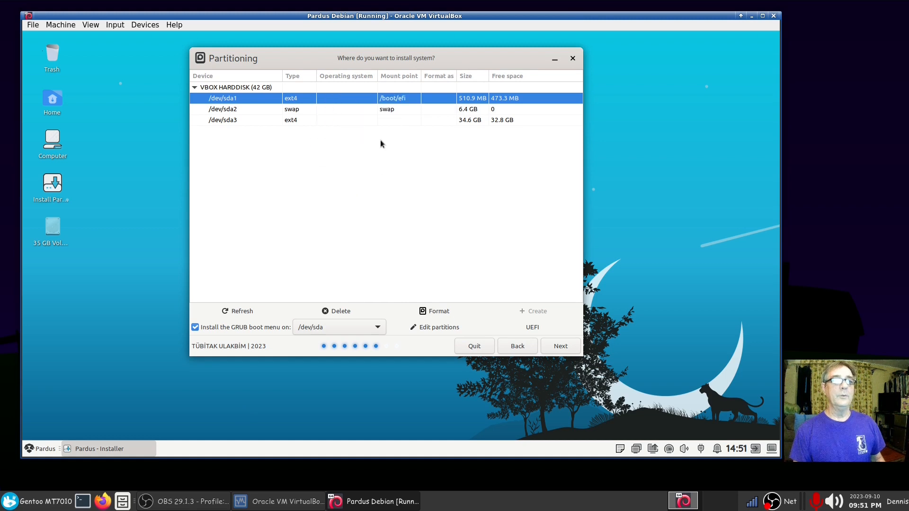
Step: Clear /dev/sda1's mount point and reselect its row
{"action": "left_click", "coordinate": [329, 98]}
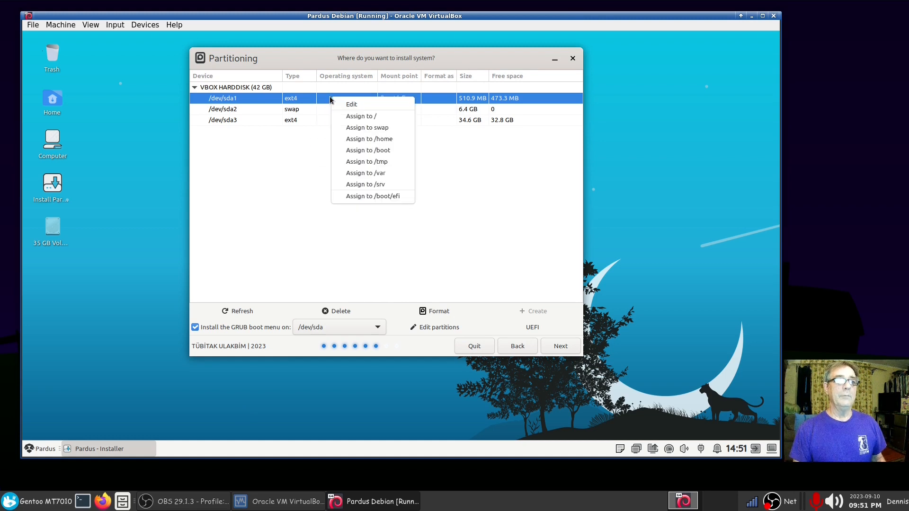
{"action": "left_click", "coordinate": [279, 210]}
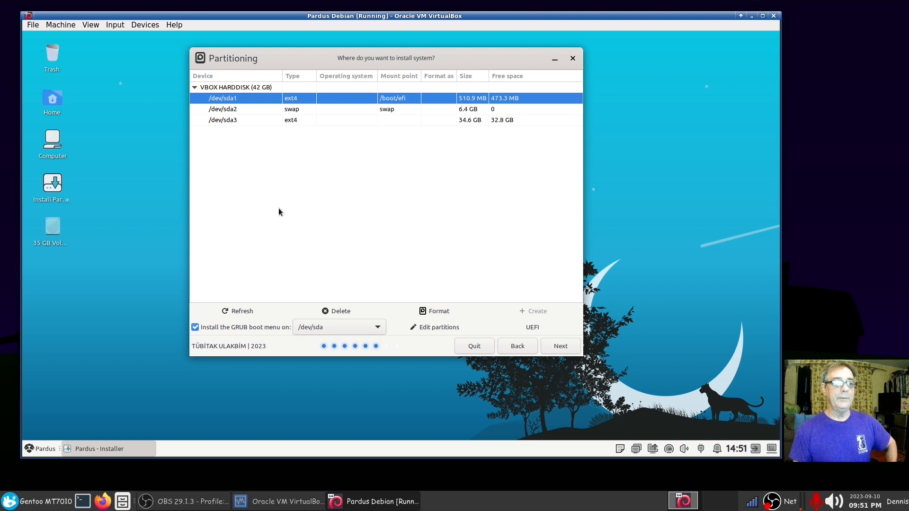
{"action": "left_click", "coordinate": [333, 310]}
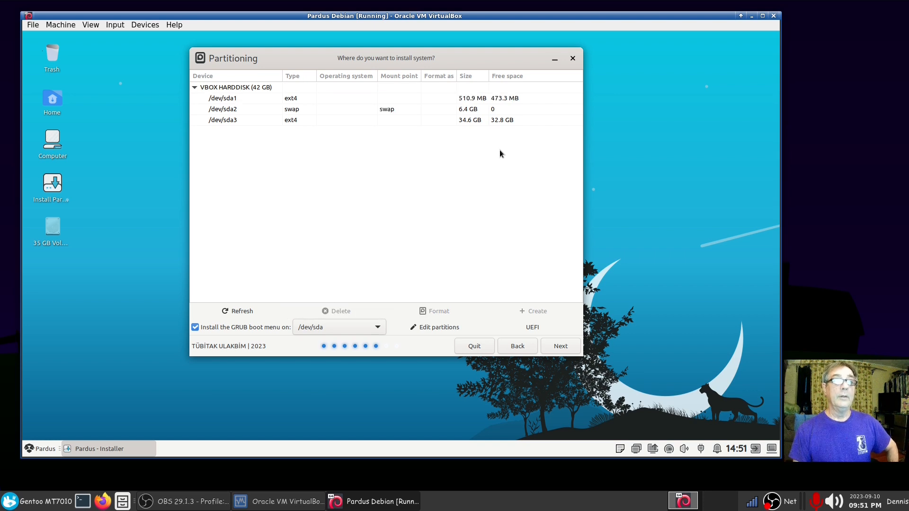
{"action": "left_click", "coordinate": [473, 98]}
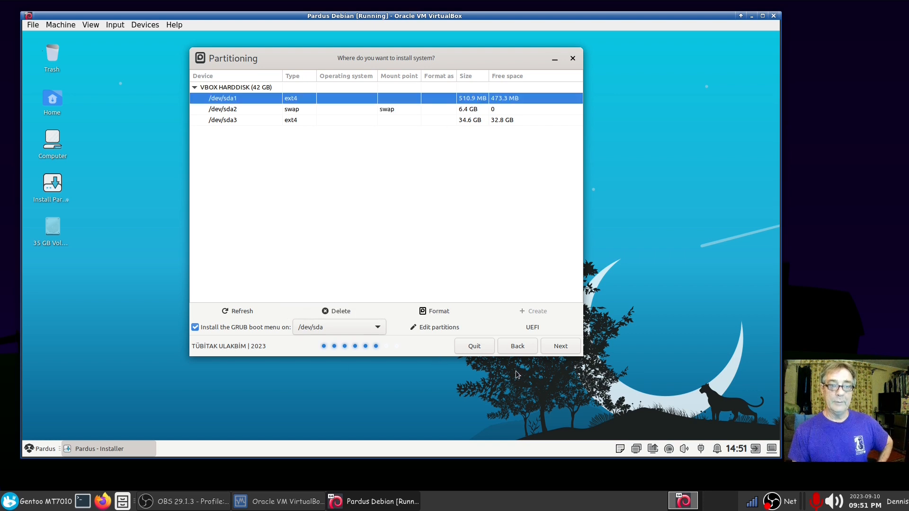
Step: Format /dev/sda1 as fat32 in GParted, apply the operation, and close the editor
{"action": "left_click", "coordinate": [449, 327]}
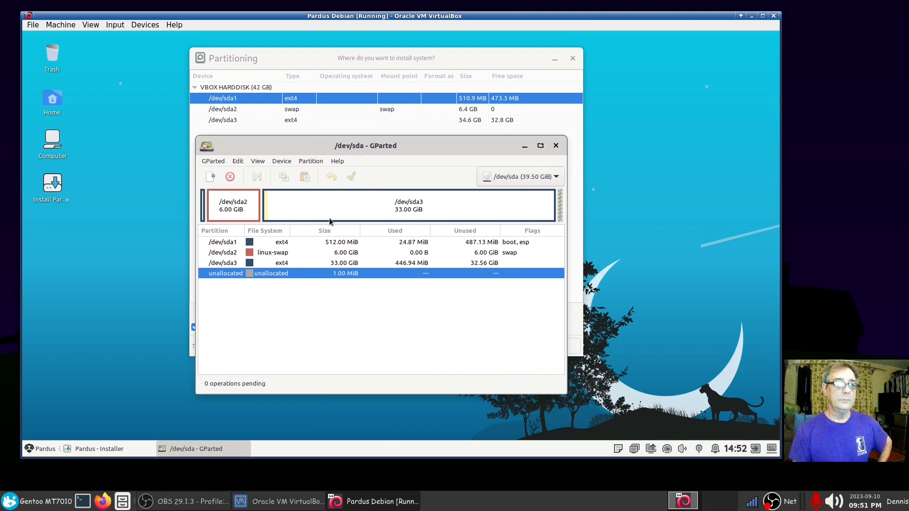
{"action": "right_click", "coordinate": [353, 250]}
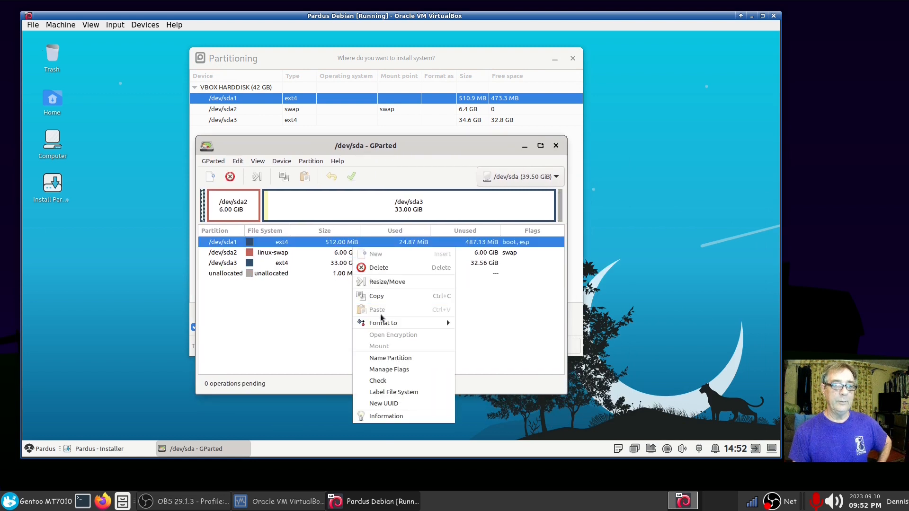
{"action": "mouse_move", "coordinate": [381, 323]}
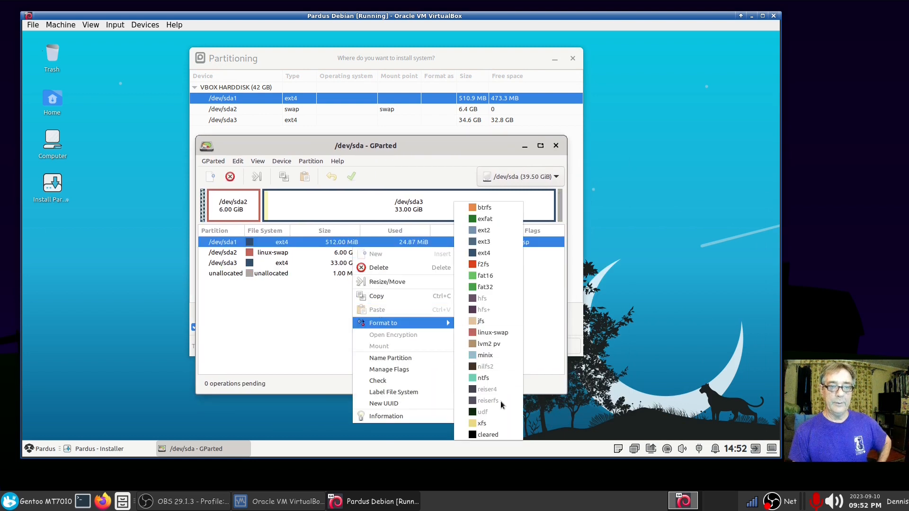
{"action": "left_click", "coordinate": [488, 287]}
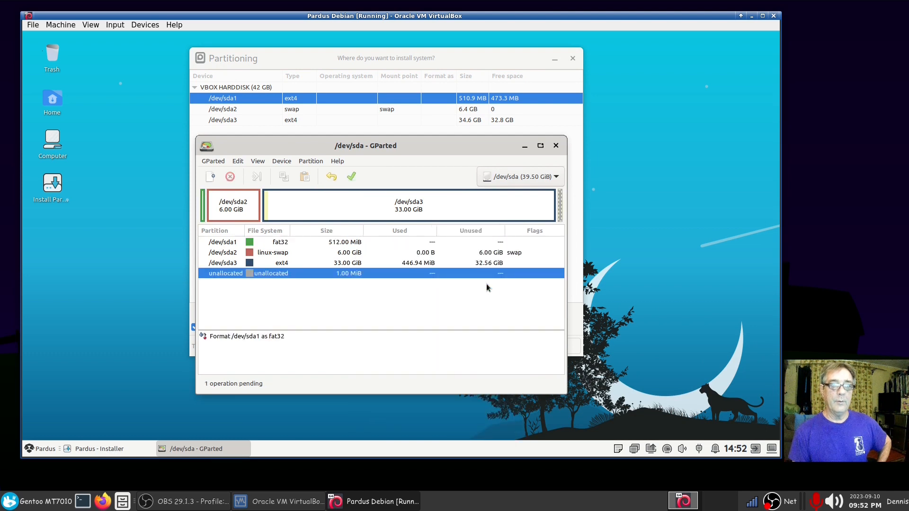
{"action": "left_click", "coordinate": [353, 180]}
{"action": "left_click", "coordinate": [425, 318]}
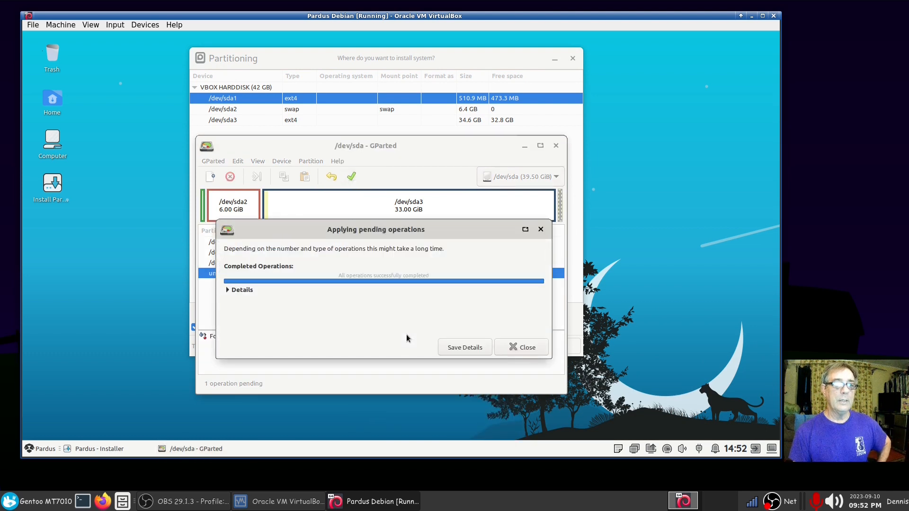
{"action": "left_click", "coordinate": [521, 347]}
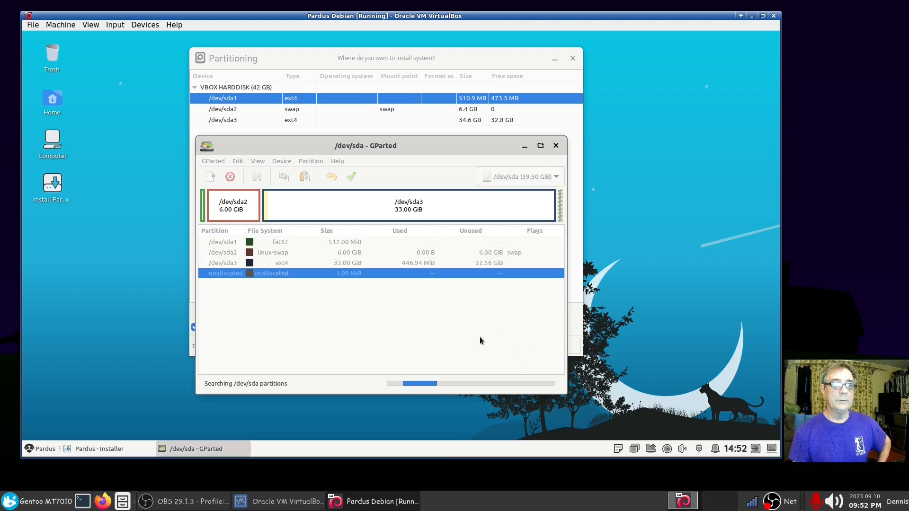
{"action": "left_click", "coordinate": [556, 146]}
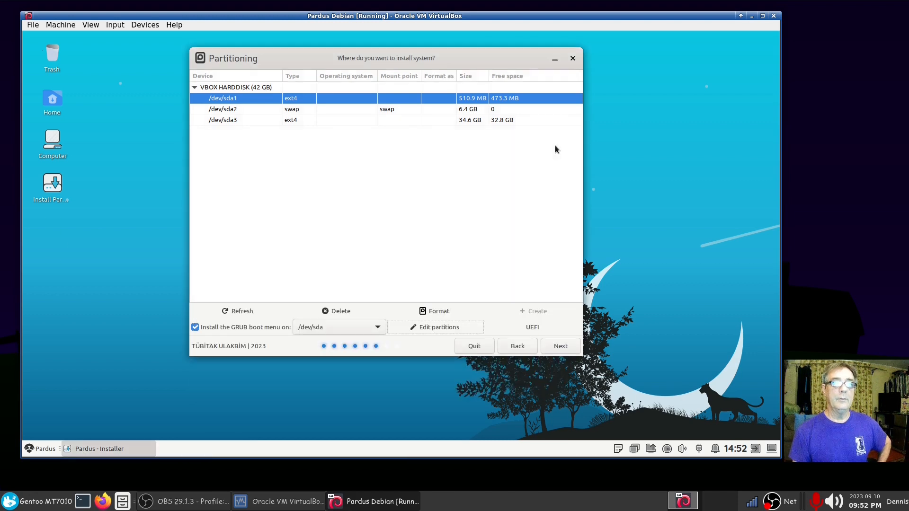
Step: Refresh the partition list and mount /dev/sda1 at /boot/efi
{"action": "left_click", "coordinate": [247, 311]}
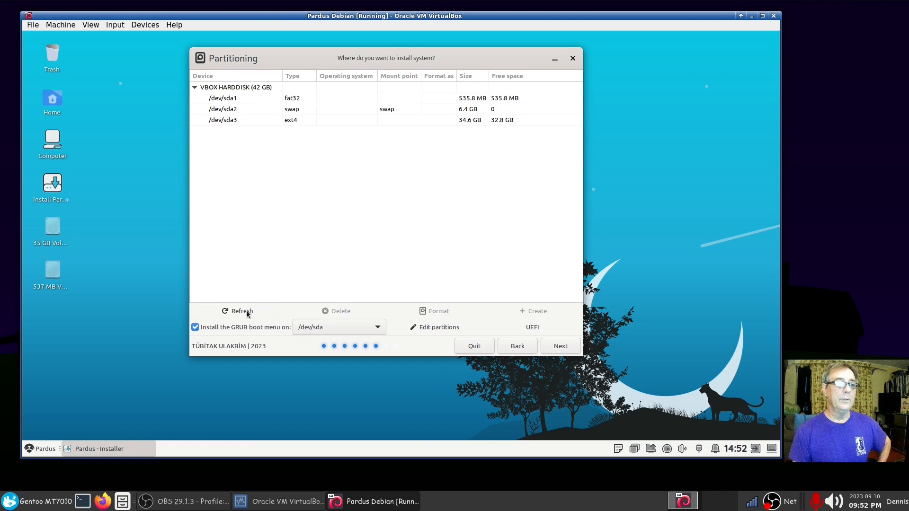
{"action": "left_click", "coordinate": [307, 101]}
{"action": "right_click", "coordinate": [307, 100]}
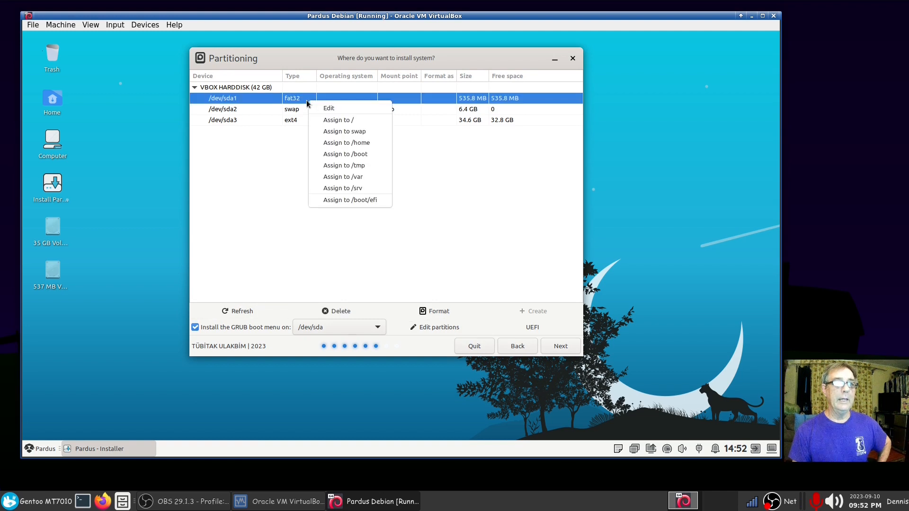
{"action": "left_click", "coordinate": [337, 199]}
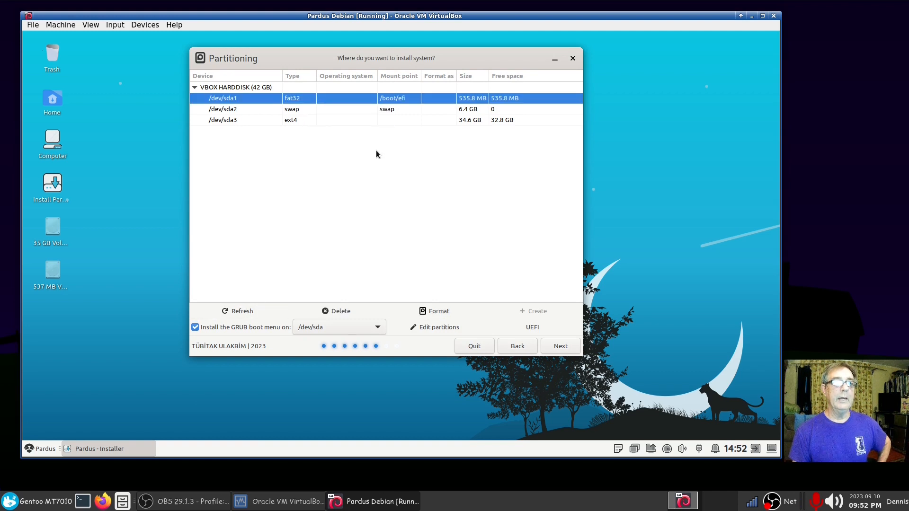
Step: Make /dev/sda3 the root filesystem, proceed, and accept setting the EFI boot flag
{"action": "left_click", "coordinate": [317, 123]}
{"action": "right_click", "coordinate": [317, 122]}
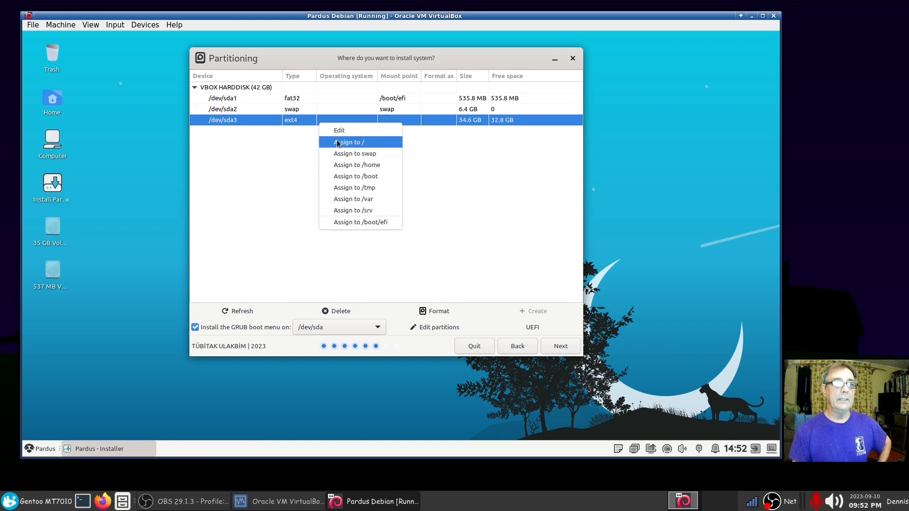
{"action": "left_click", "coordinate": [335, 141]}
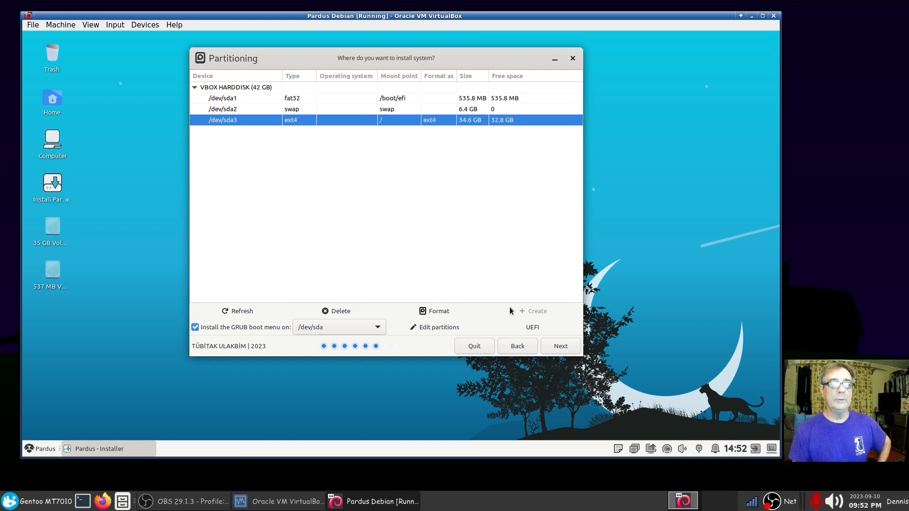
{"action": "left_click", "coordinate": [561, 346]}
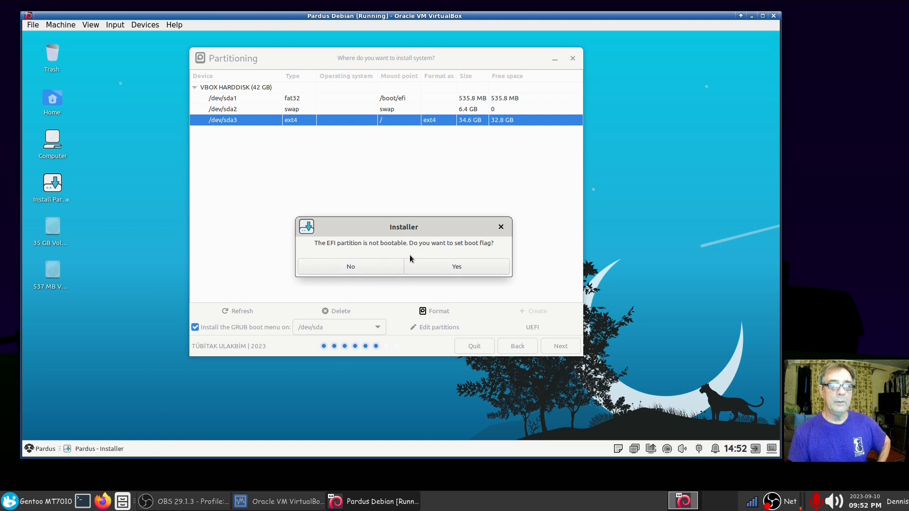
{"action": "left_click", "coordinate": [443, 269]}
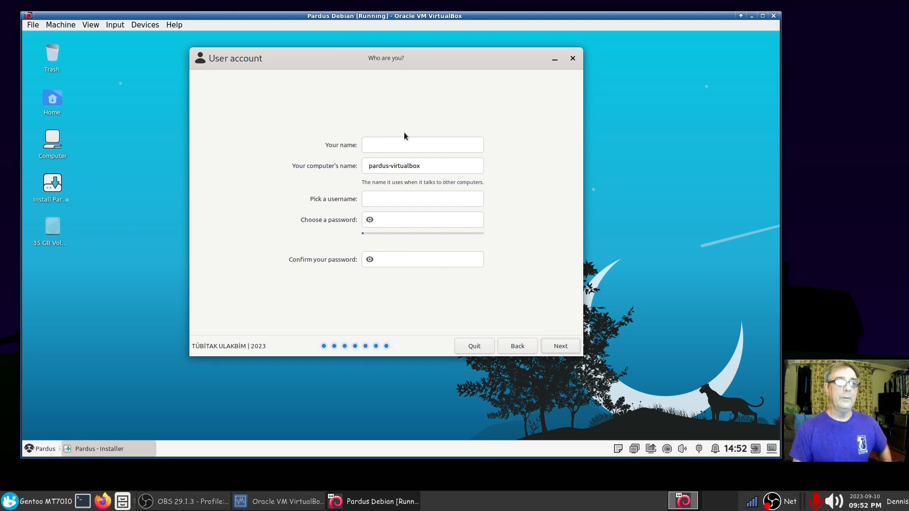
Step: Enter the user's full name and a short password twice, then accept the weak-password warning
{"action": "type", "text": "dennis"}
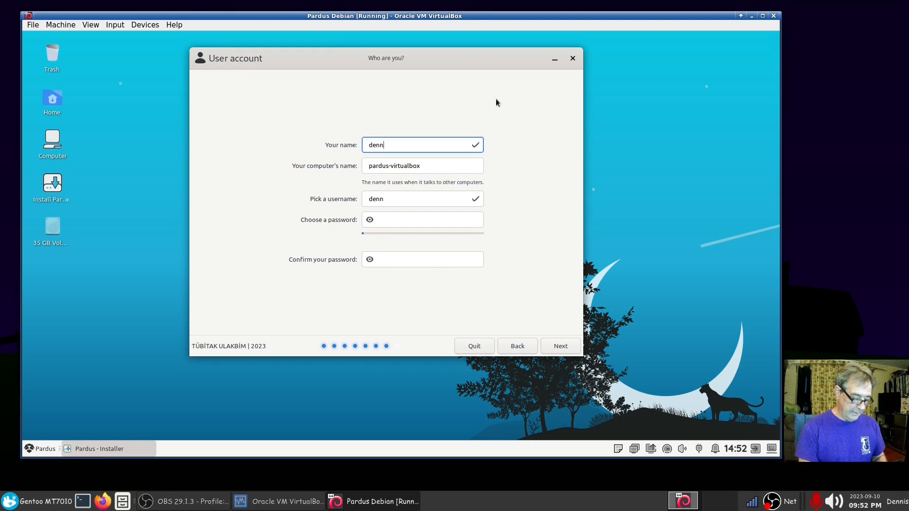
{"action": "key", "text": "Tab"}
{"action": "key", "text": "Tab"}
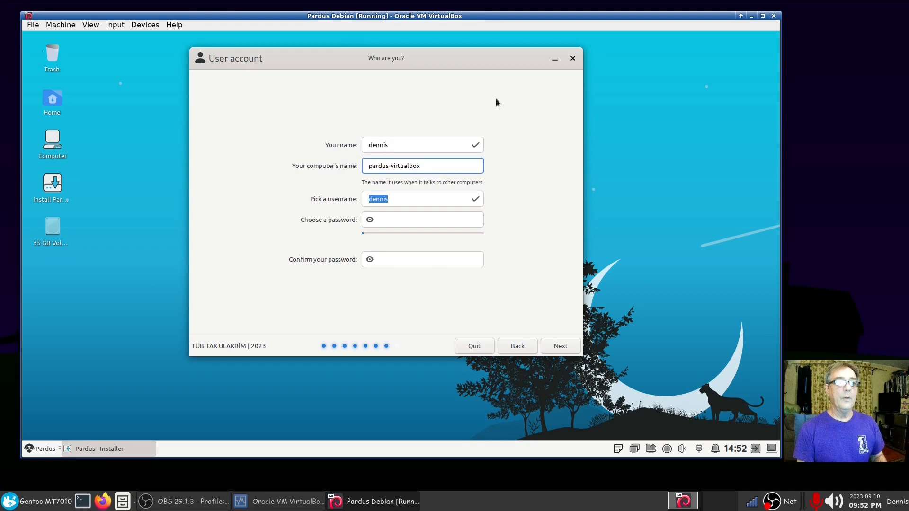
{"action": "key", "text": "Tab"}
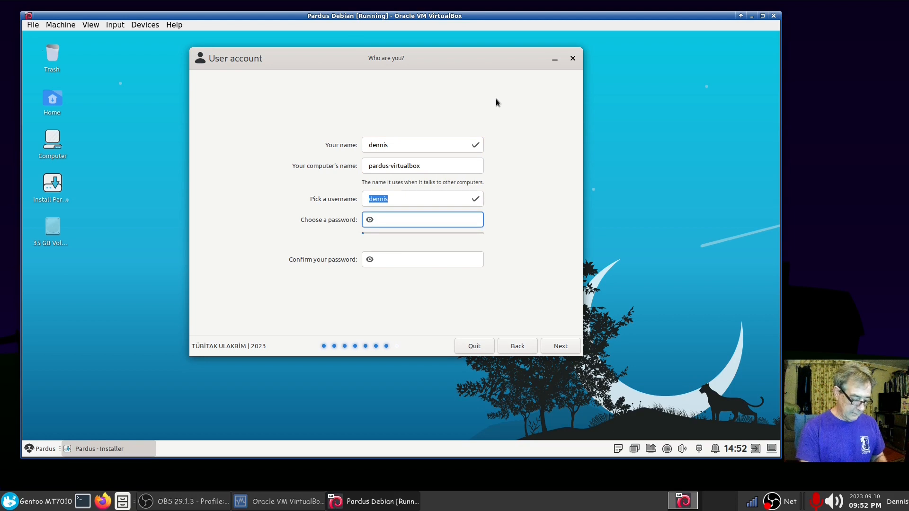
{"action": "type", "text": "••••"}
{"action": "key", "text": "Tab"}
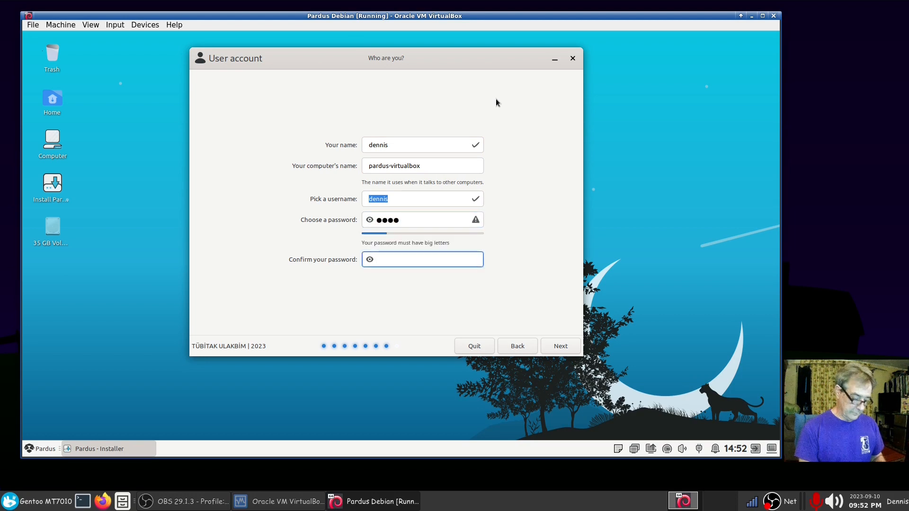
{"action": "type", "text": "••••"}
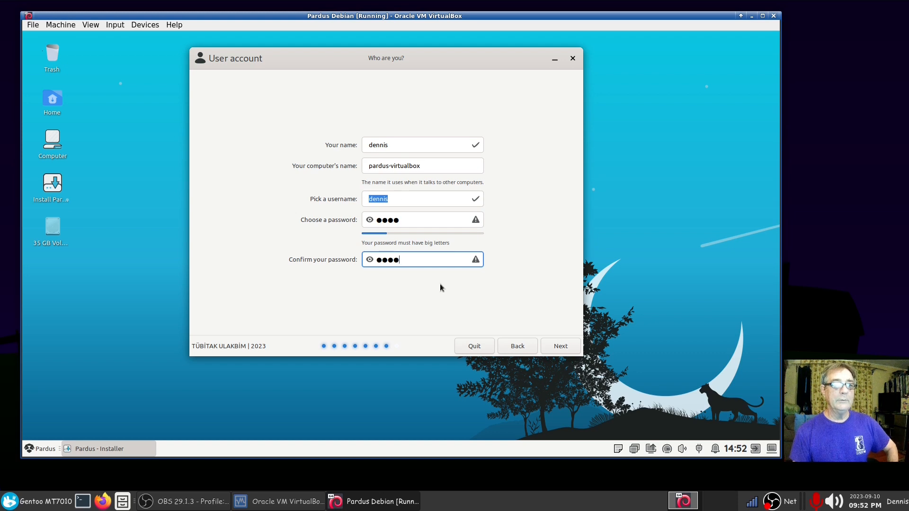
{"action": "left_click", "coordinate": [556, 347]}
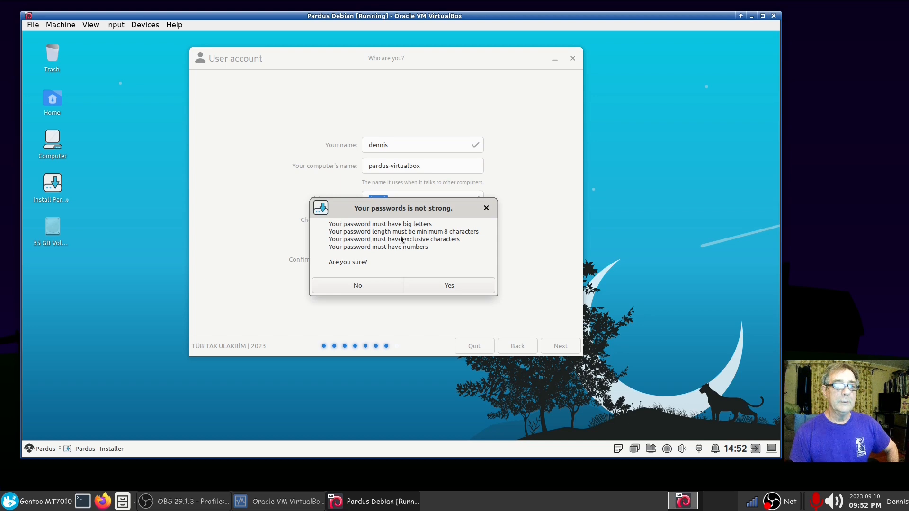
{"action": "left_click", "coordinate": [426, 285]}
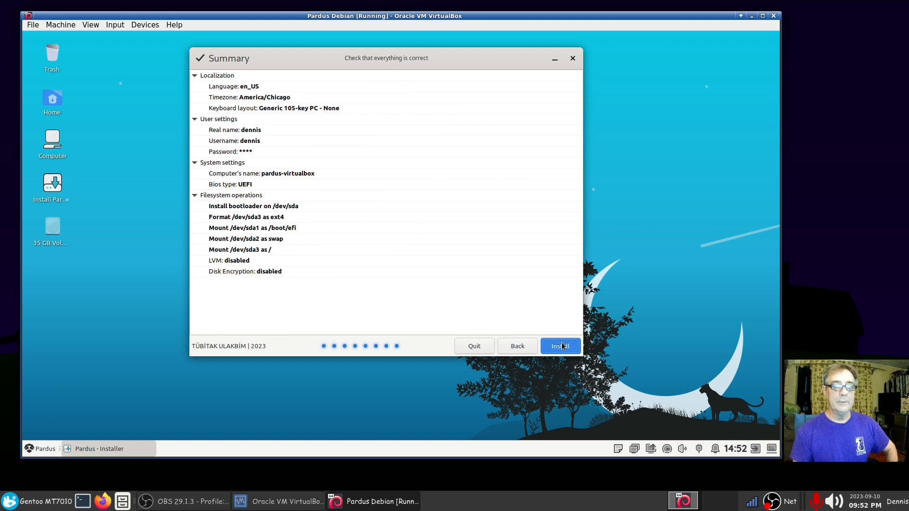
Step: Start the Pardus installation, shift the Installing window right, and open the Pardus application menu
{"action": "left_click", "coordinate": [560, 346]}
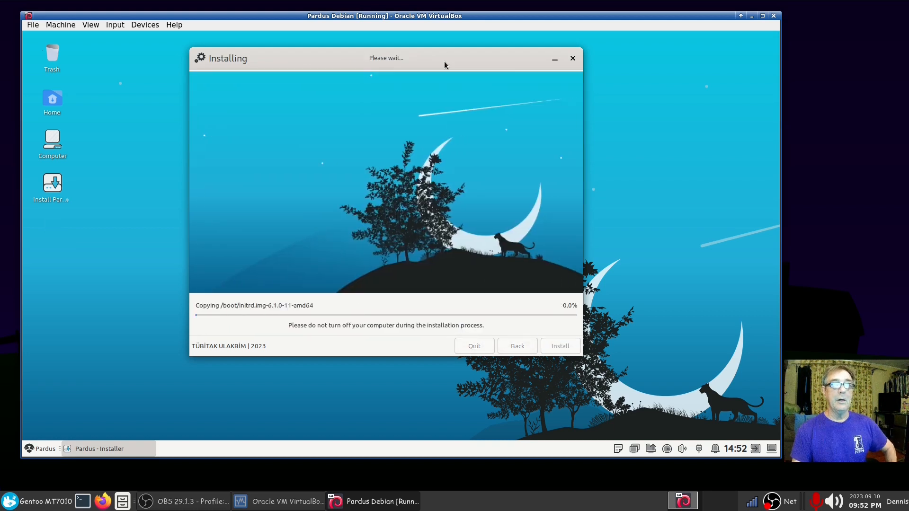
{"action": "left_click_drag", "start_coordinate": [444, 65], "coordinate": [534, 59]}
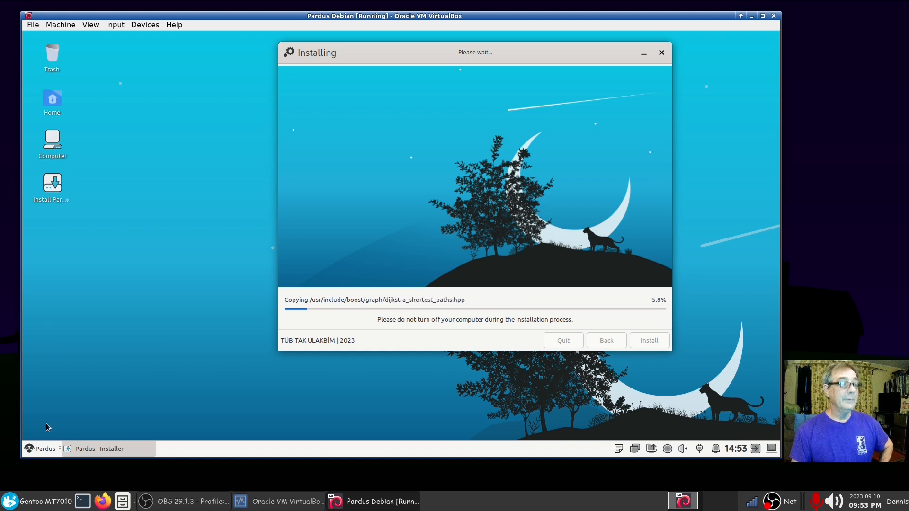
{"action": "left_click", "coordinate": [46, 449]}
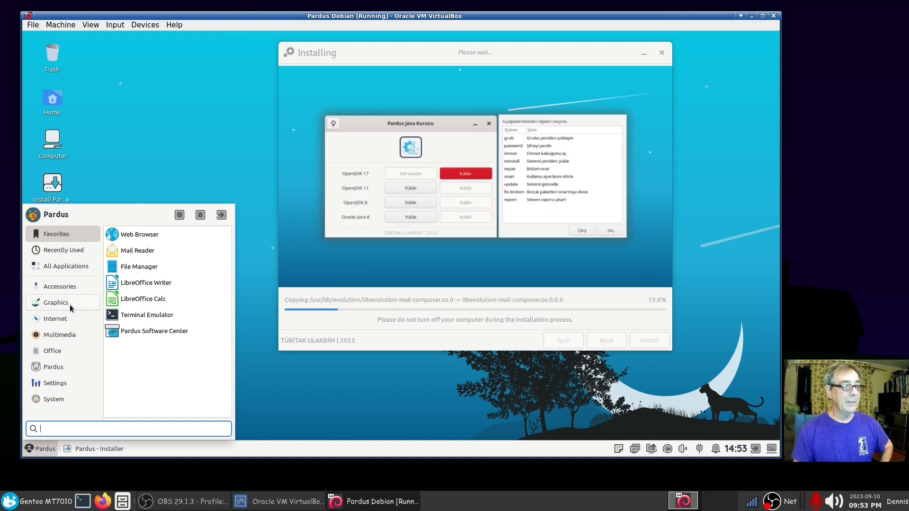
Step: Browse the Graphics and Internet categories, launch Firefox, then close its welcome window
{"action": "left_click", "coordinate": [69, 301]}
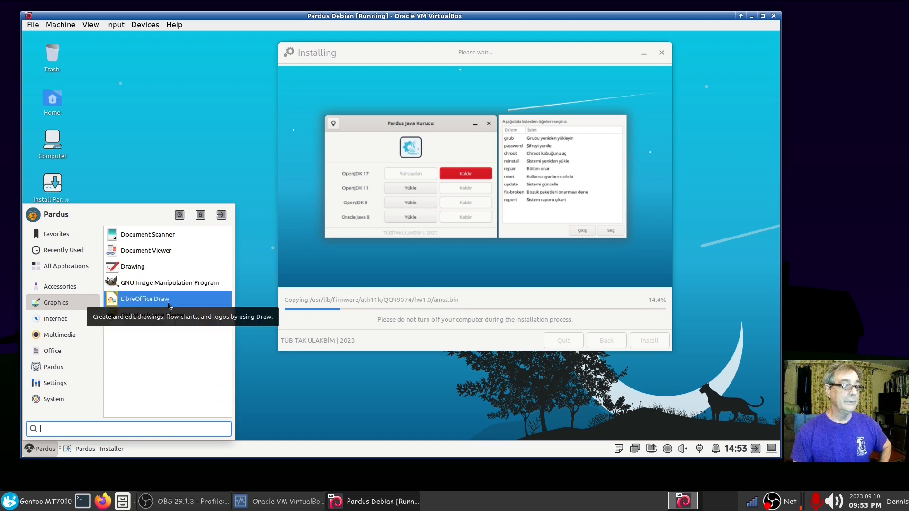
{"action": "left_click", "coordinate": [61, 320]}
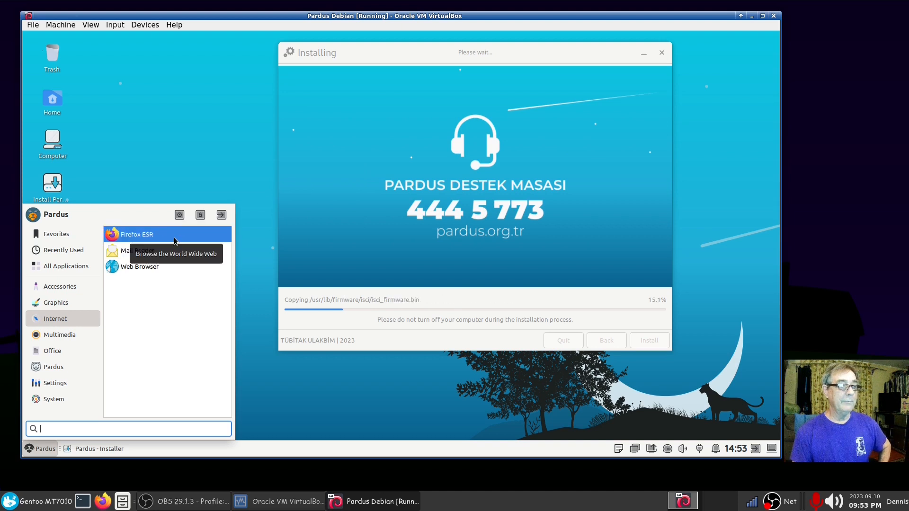
{"action": "left_click", "coordinate": [169, 267]}
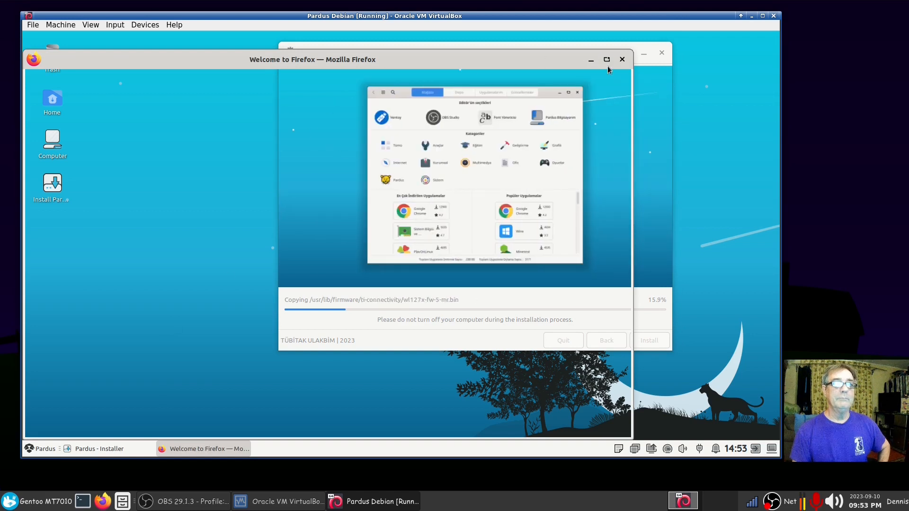
{"action": "left_click", "coordinate": [622, 62]}
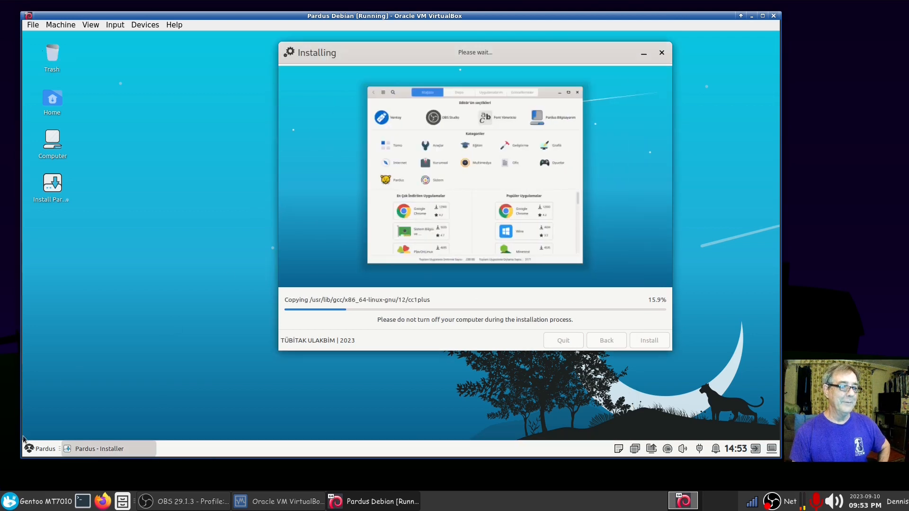
Step: Reopen the Pardus menu and step through Multimedia and Office to the Pardus category
{"action": "left_click", "coordinate": [38, 449]}
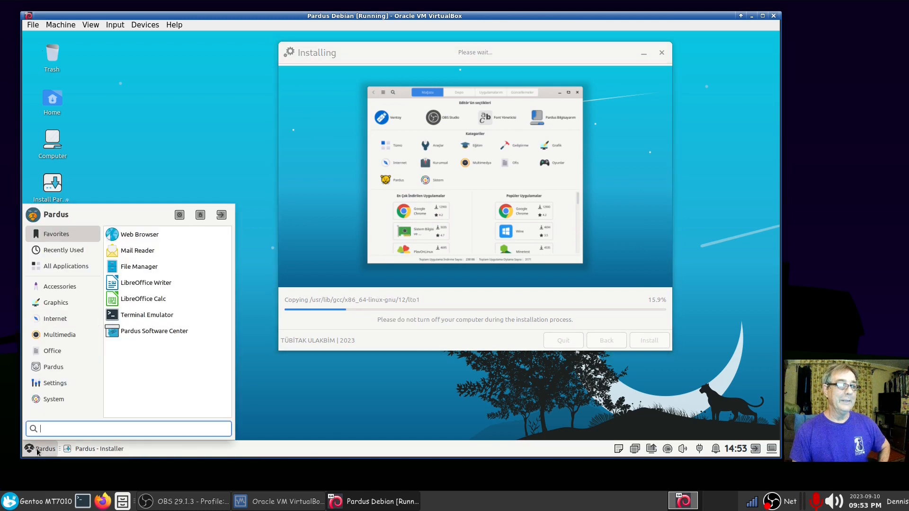
{"action": "left_click", "coordinate": [61, 336]}
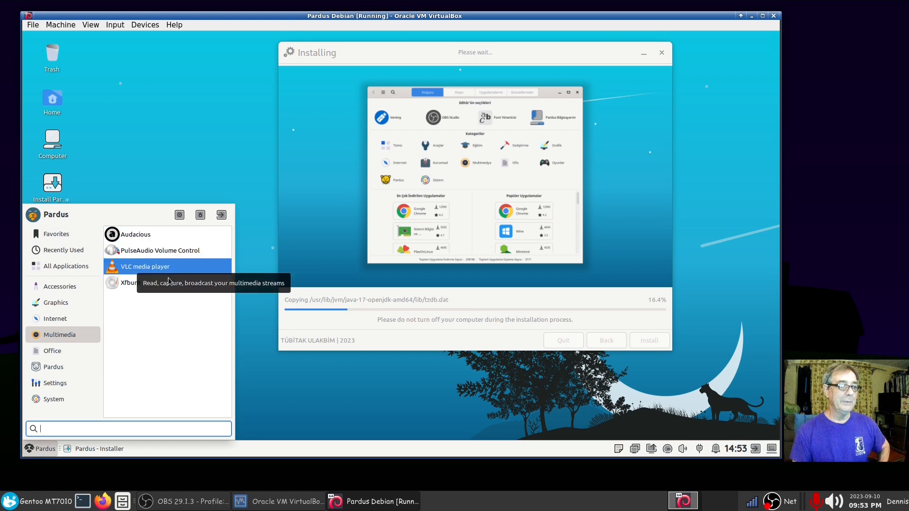
{"action": "left_click", "coordinate": [70, 351]}
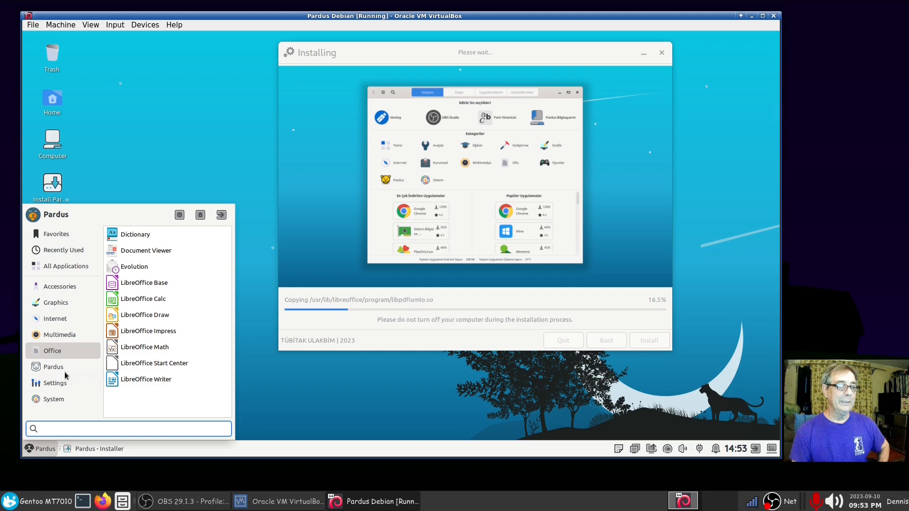
{"action": "left_click", "coordinate": [65, 370]}
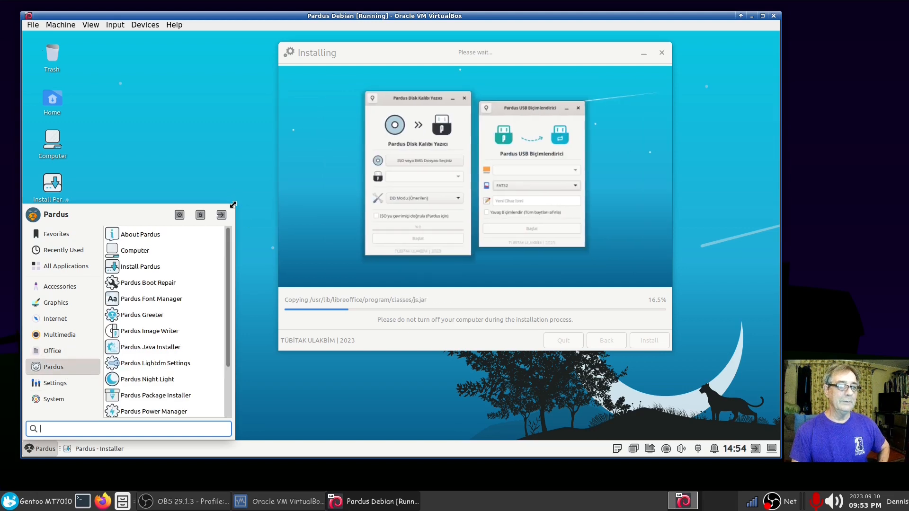
Step: Enlarge the Whisker menu and launch Pardus Xfce Tweaks from the Pardus category
{"action": "left_click_drag", "start_coordinate": [233, 205], "coordinate": [256, 80]}
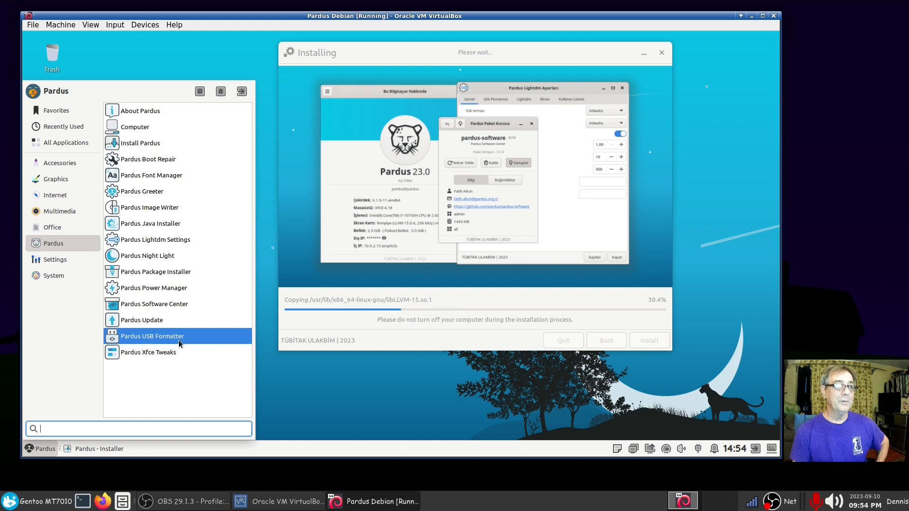
{"action": "left_click", "coordinate": [145, 356]}
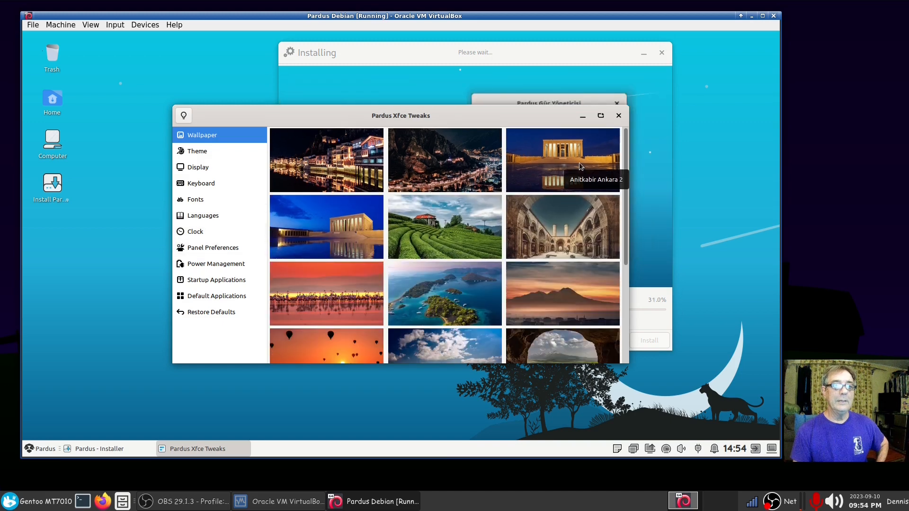
Step: Try the Anıtkabir, tea-field and island wallpapers, settle on the mountain valley, then close Tweaks
{"action": "left_click", "coordinate": [293, 226]}
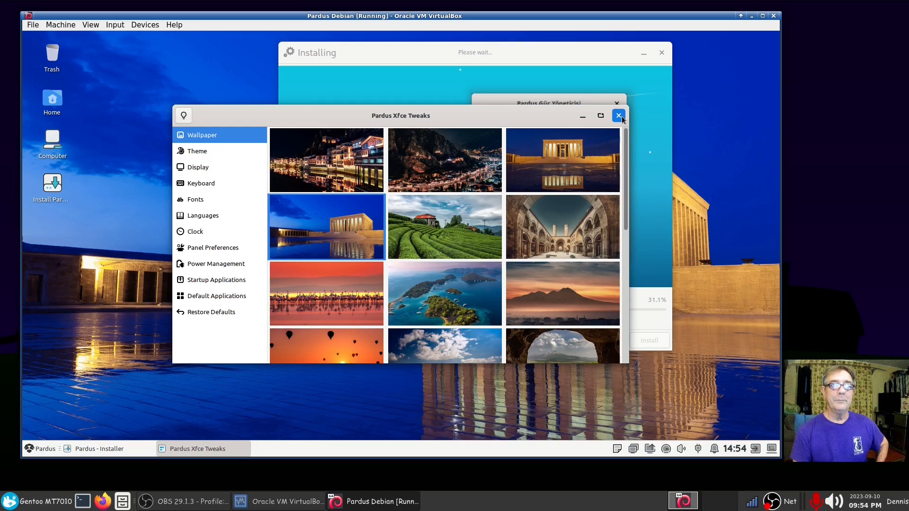
{"action": "left_click", "coordinate": [437, 244]}
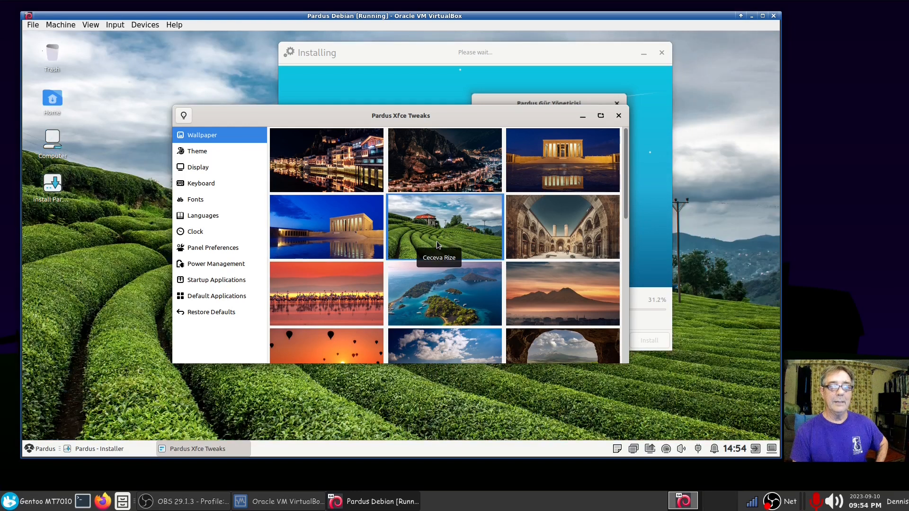
{"action": "left_click", "coordinate": [460, 300]}
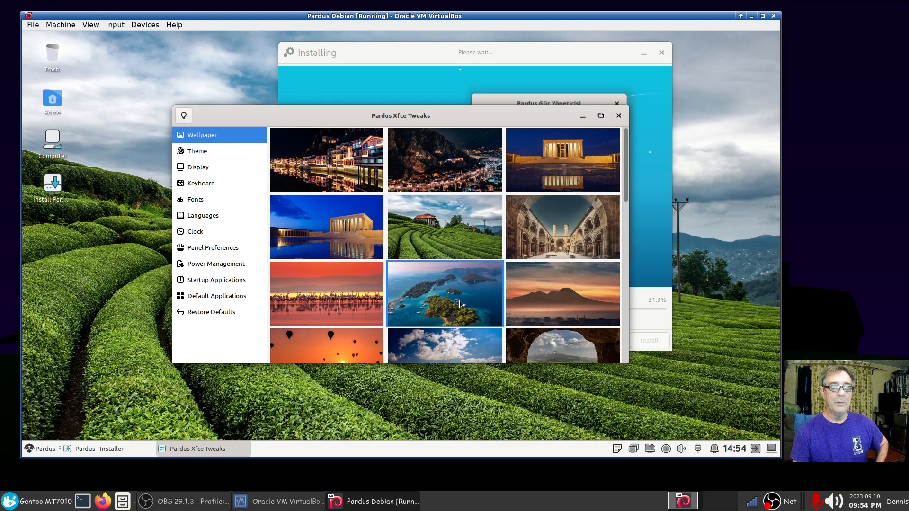
{"action": "scroll", "coordinate": [456, 304], "scroll_direction": "down", "scroll_amount": 3}
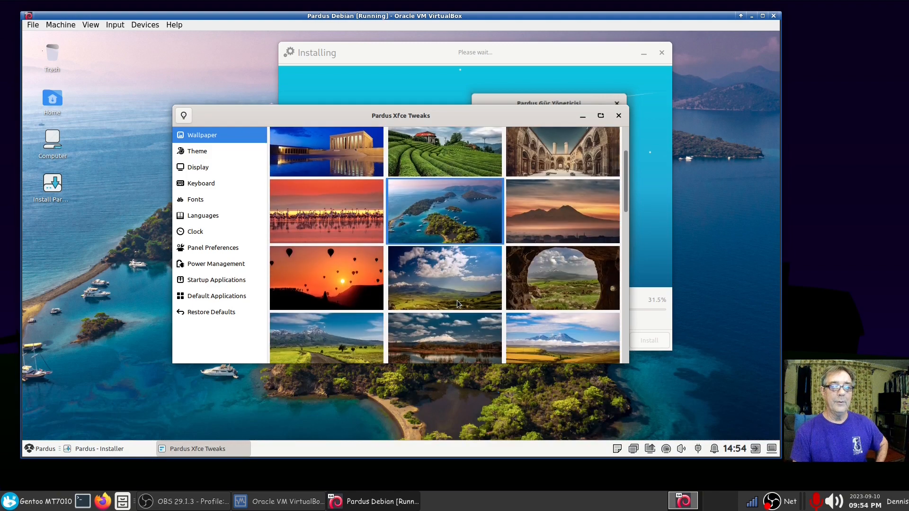
{"action": "left_click", "coordinate": [458, 284]}
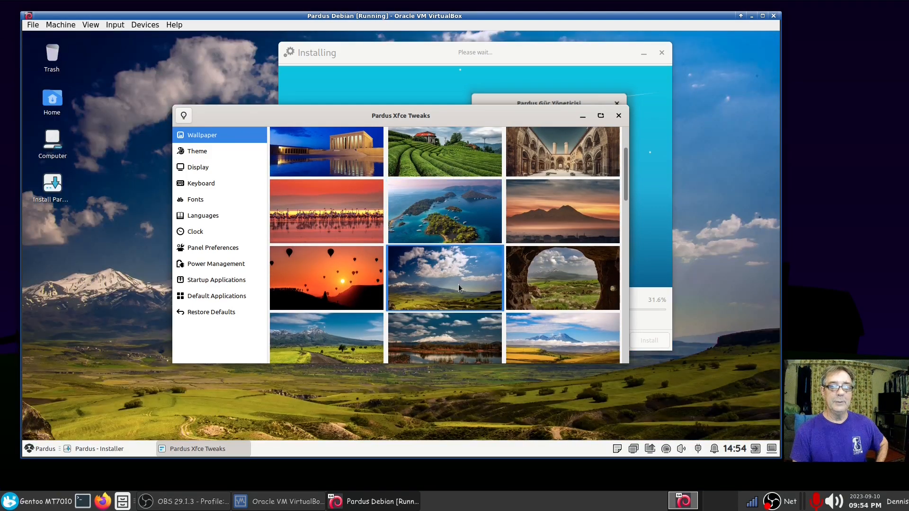
{"action": "left_click", "coordinate": [619, 115]}
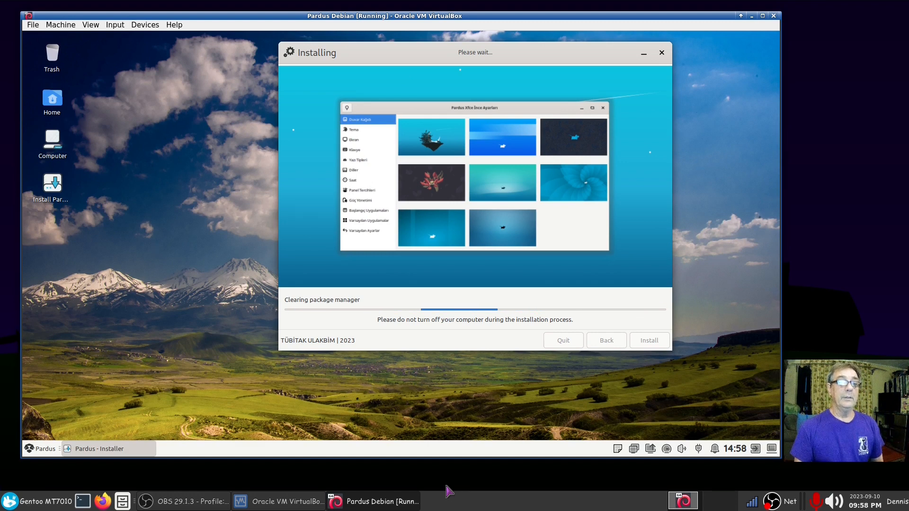
Step: Through Desktop Settings, set the blue crescent-moon wallpaper on the Background tab and close the dialog
{"action": "left_click_drag", "start_coordinate": [507, 53], "coordinate": [482, 79]}
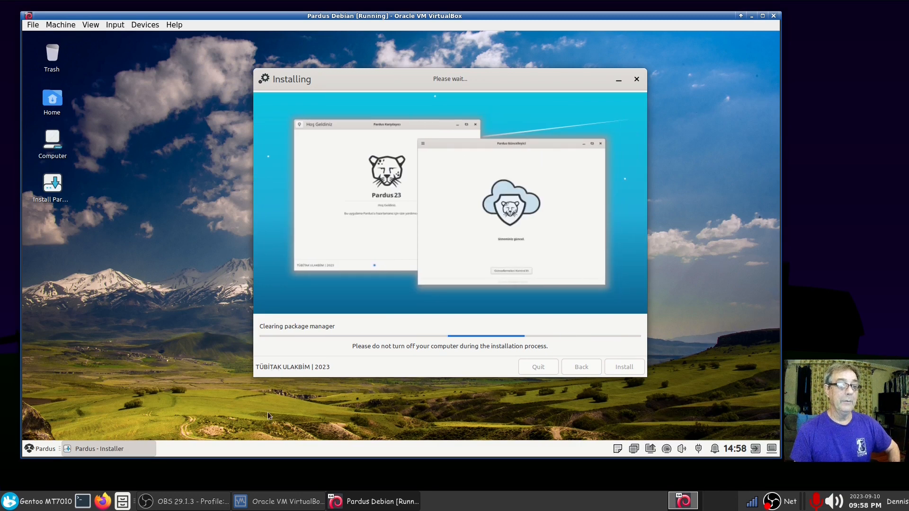
{"action": "right_click", "coordinate": [89, 269]}
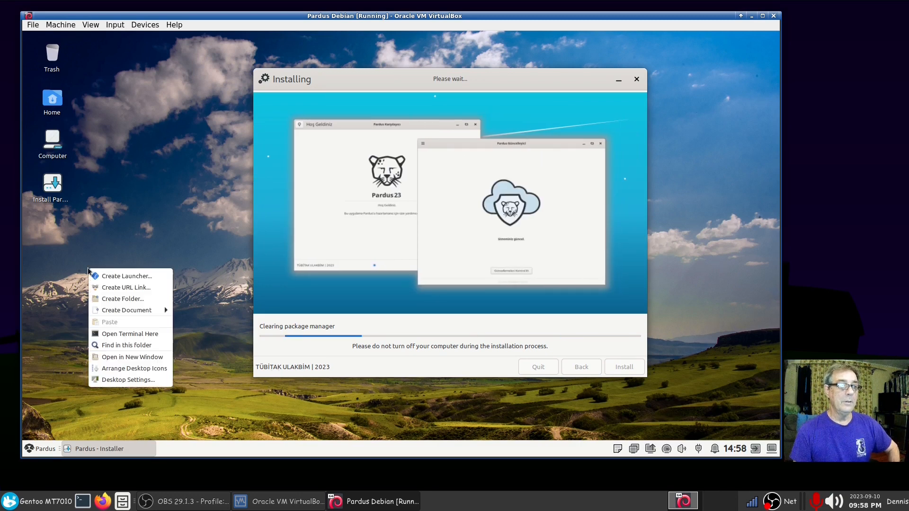
{"action": "left_click", "coordinate": [121, 380]}
{"action": "left_click_drag", "start_coordinate": [505, 102], "coordinate": [271, 101]}
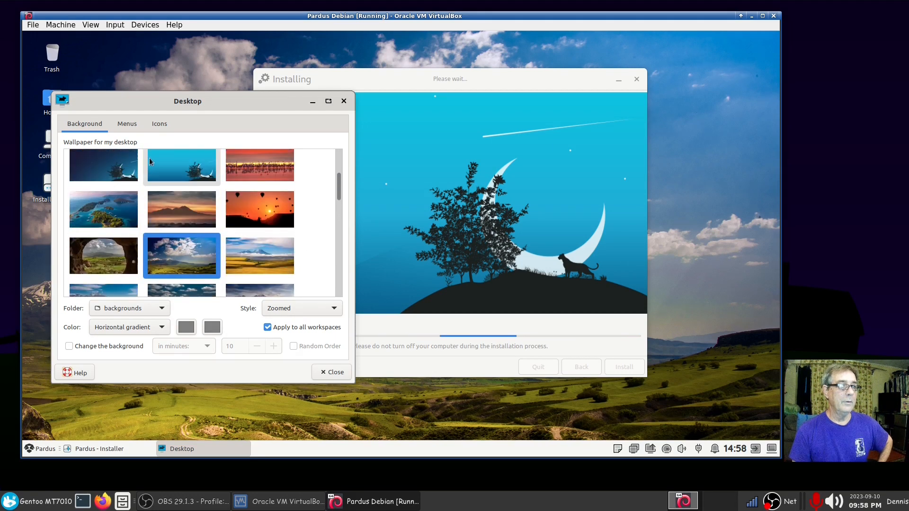
{"action": "left_click", "coordinate": [166, 168]}
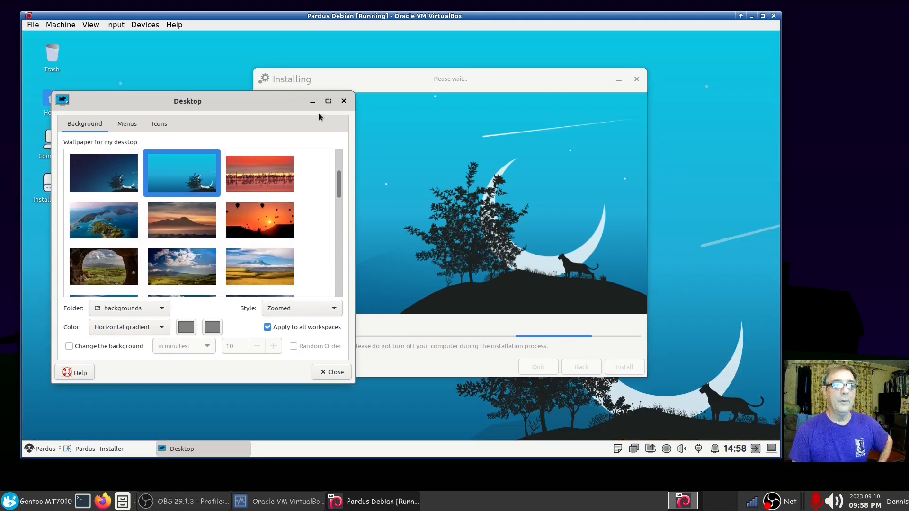
{"action": "left_click", "coordinate": [344, 101]}
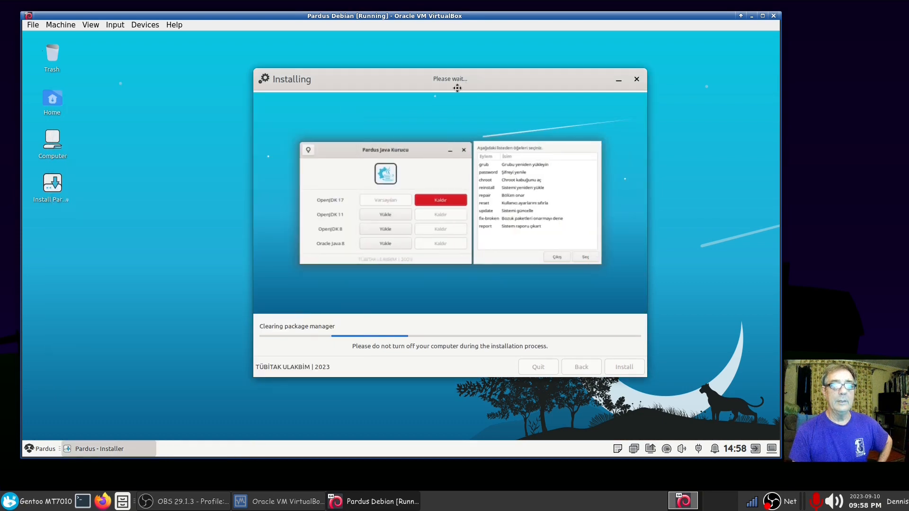
{"action": "left_click_drag", "start_coordinate": [457, 88], "coordinate": [439, 80]}
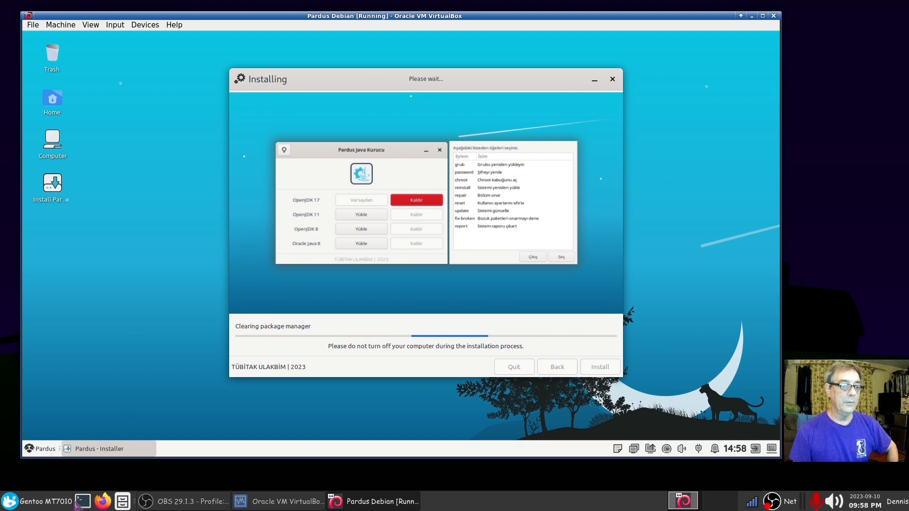
{"action": "left_click", "coordinate": [78, 504]}
{"action": "type", "text": "htop"}
{"action": "left_click_drag", "start_coordinate": [660, 218], "coordinate": [320, 106]}
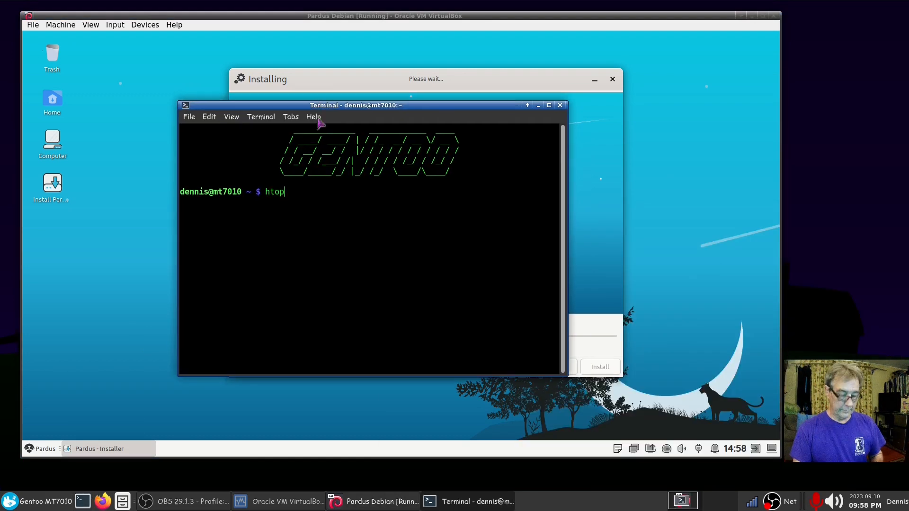
{"action": "key", "text": "Return"}
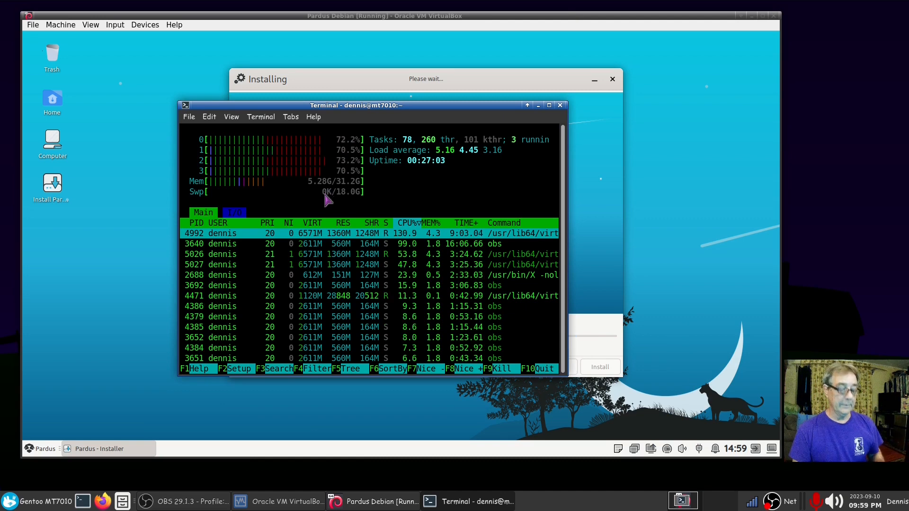
{"action": "key", "text": "q"}
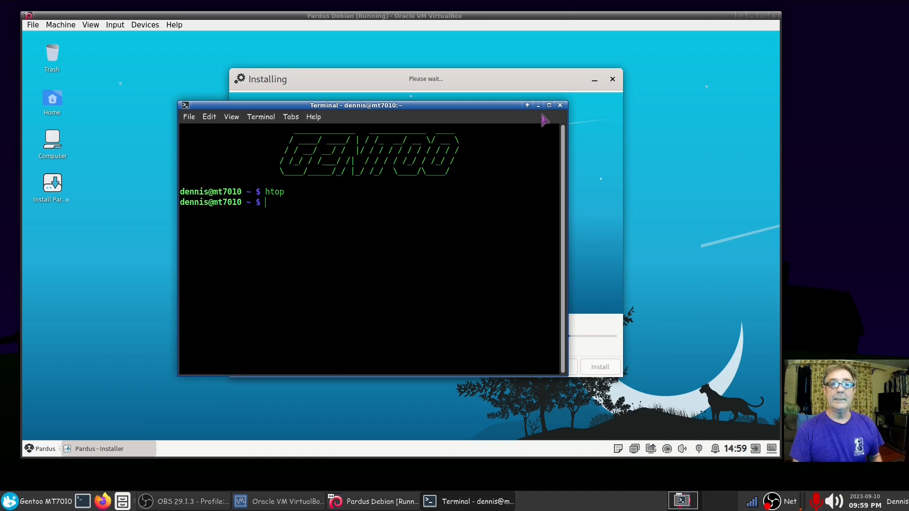
{"action": "left_click", "coordinate": [560, 106]}
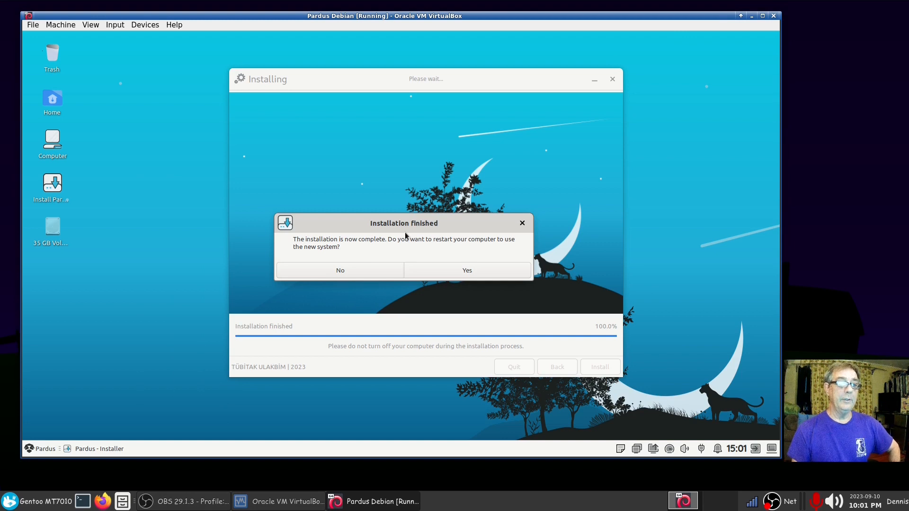
Step: Decline the restart, shut down the live Pardus system via Log Out, and switch to VirtualBox Manager
{"action": "left_click", "coordinate": [372, 271]}
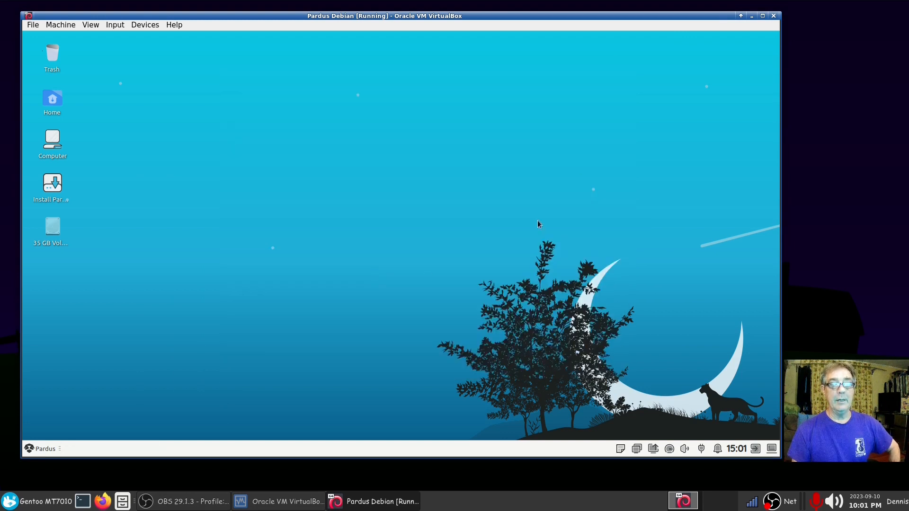
{"action": "left_click", "coordinate": [37, 449]}
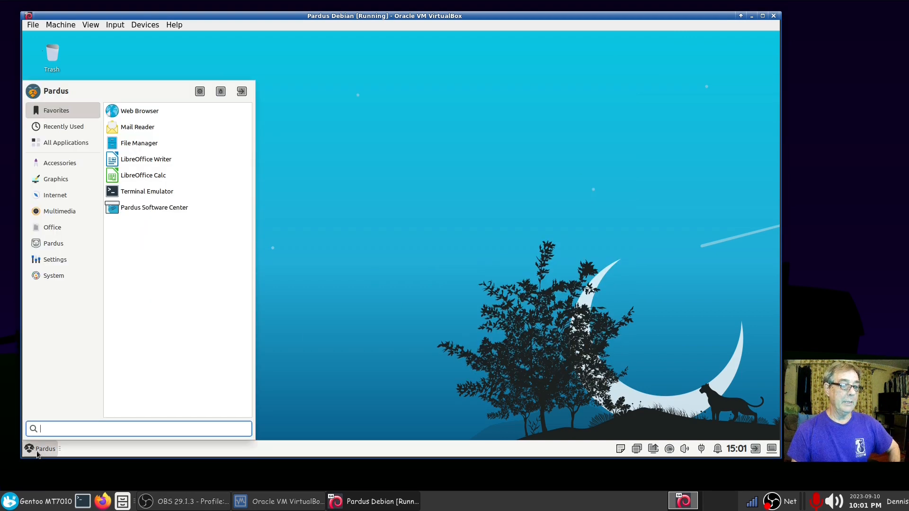
{"action": "left_click", "coordinate": [242, 91]}
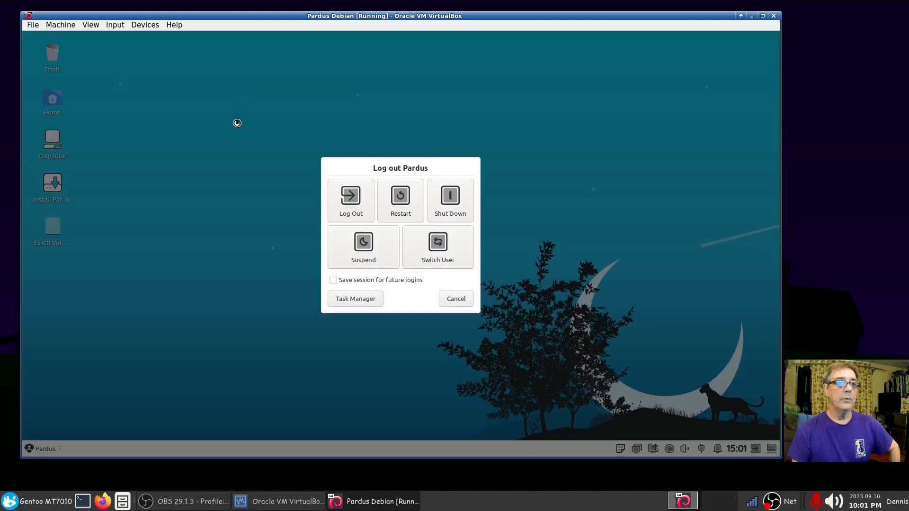
{"action": "left_click", "coordinate": [458, 205]}
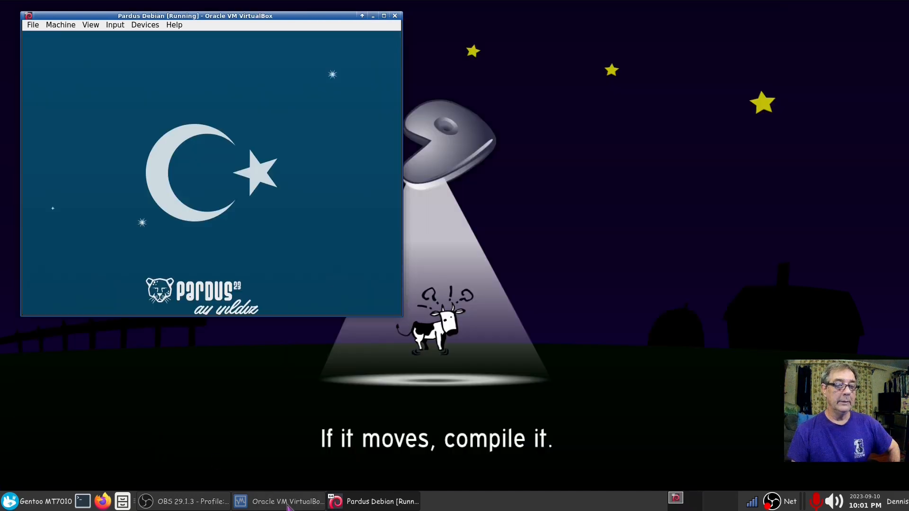
{"action": "left_click", "coordinate": [279, 502]}
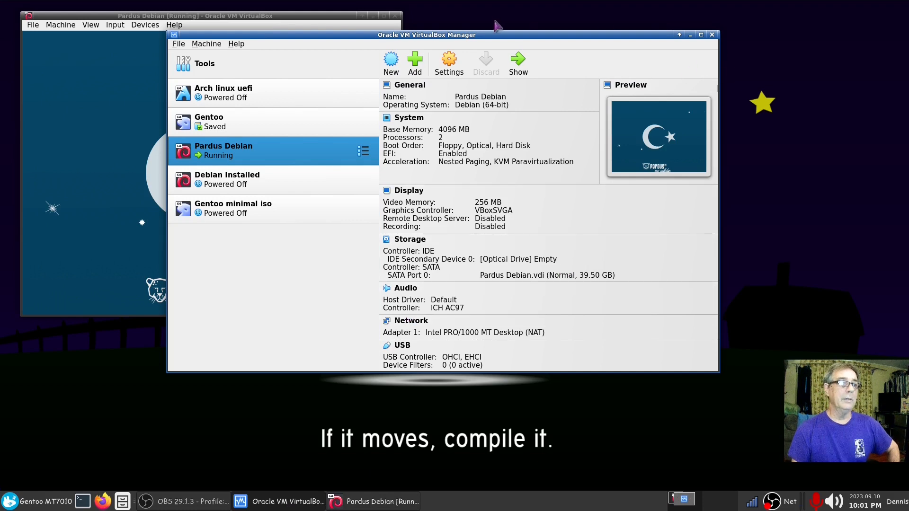
Step: Start the Pardus Debian VM, minimize the Manager, and boot the default Pardus GNU/Linux GRUB entry
{"action": "left_click", "coordinate": [320, 25]}
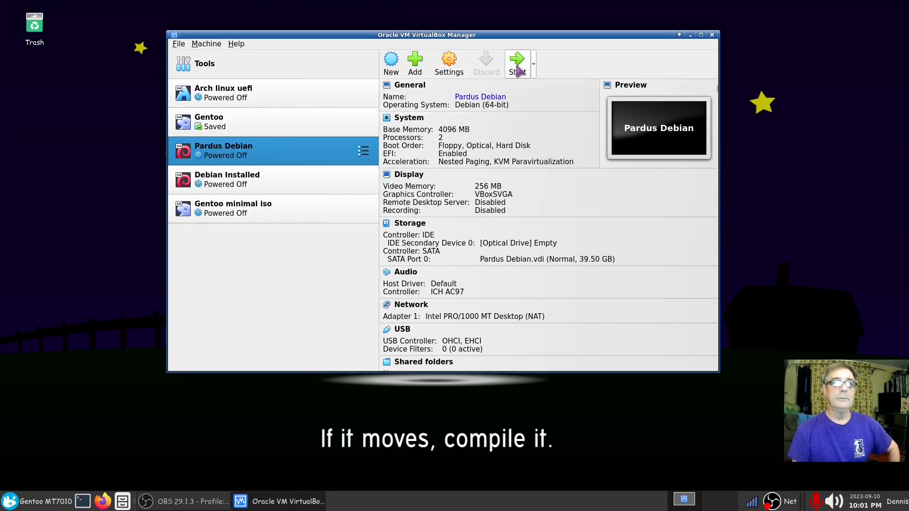
{"action": "left_click", "coordinate": [518, 70]}
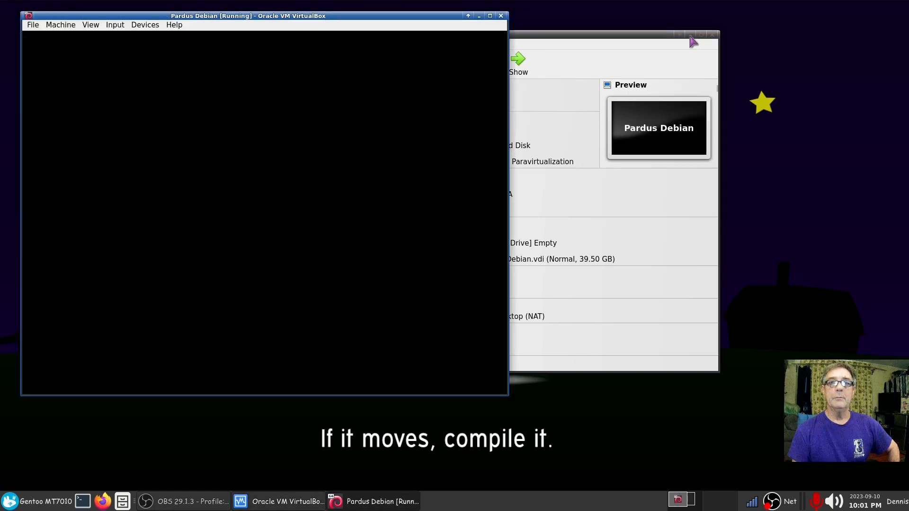
{"action": "left_click", "coordinate": [690, 34]}
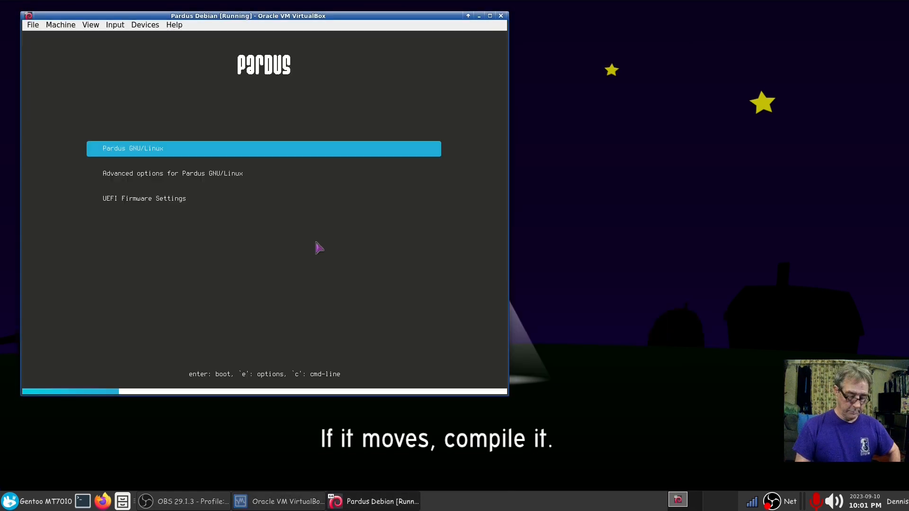
{"action": "key", "text": "Return"}
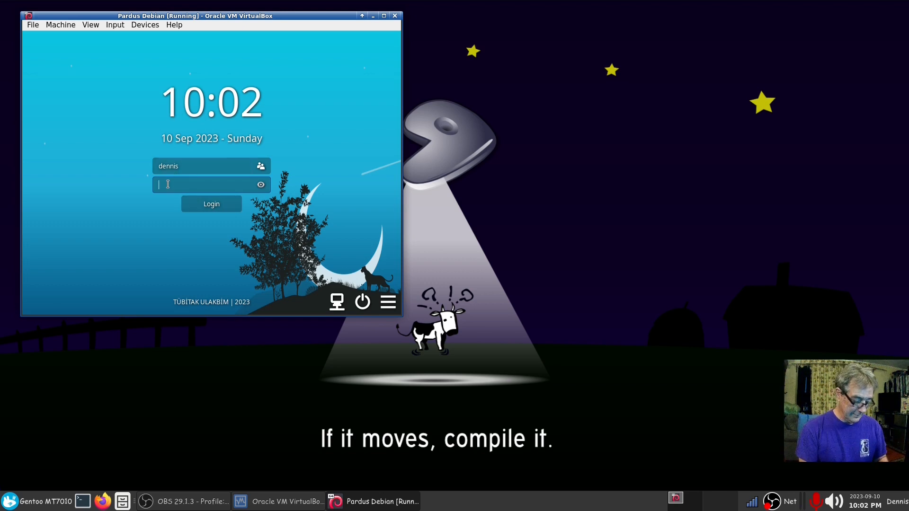
Step: Log in with the account password and open the Whisker menu from the panel
{"action": "type", "text": "***"}
{"action": "key", "text": "Return"}
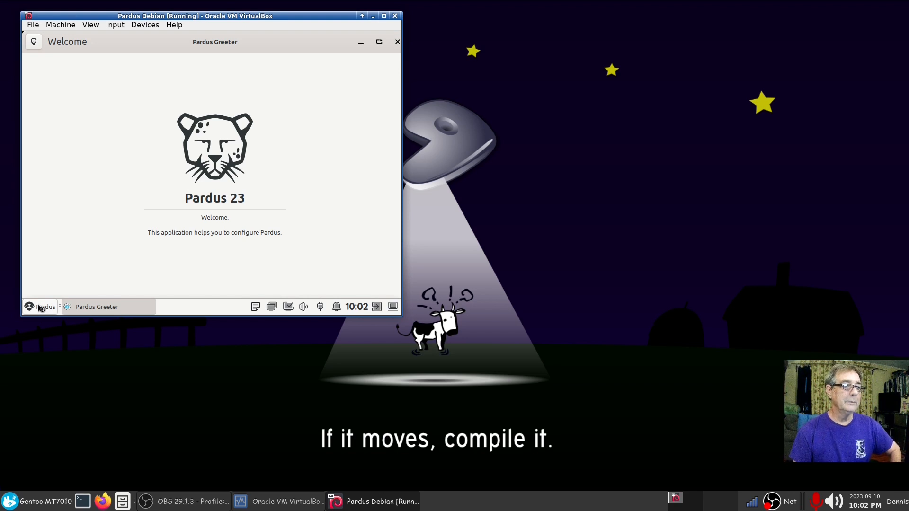
{"action": "left_click", "coordinate": [42, 307]}
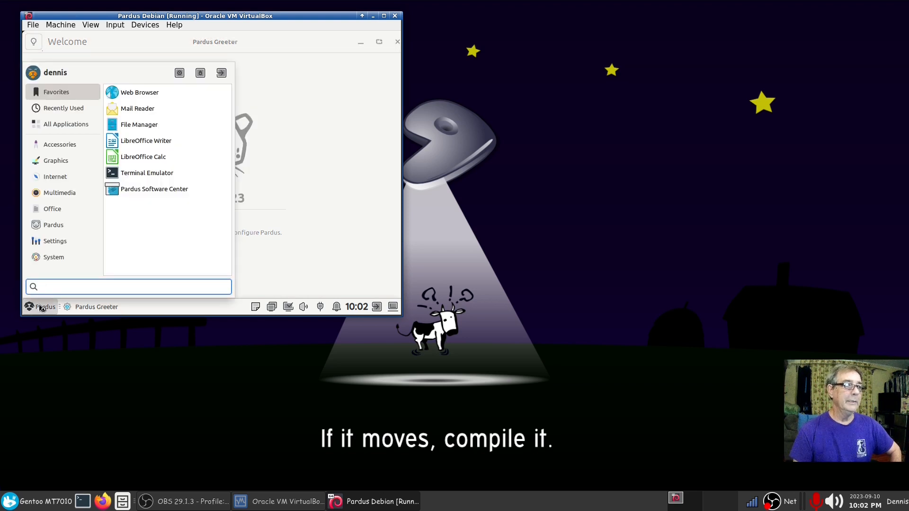
Step: In Settings > Display, apply and keep a 1600x900 resolution, then close the display settings
{"action": "left_click", "coordinate": [55, 242]}
{"action": "scroll", "coordinate": [157, 180], "scroll_direction": "down", "scroll_amount": 3}
{"action": "left_click", "coordinate": [142, 156]}
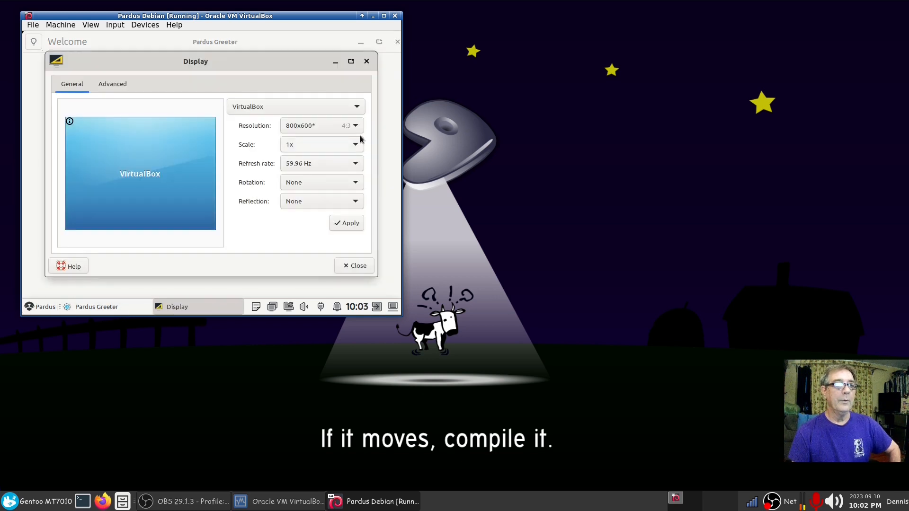
{"action": "left_click", "coordinate": [355, 126]}
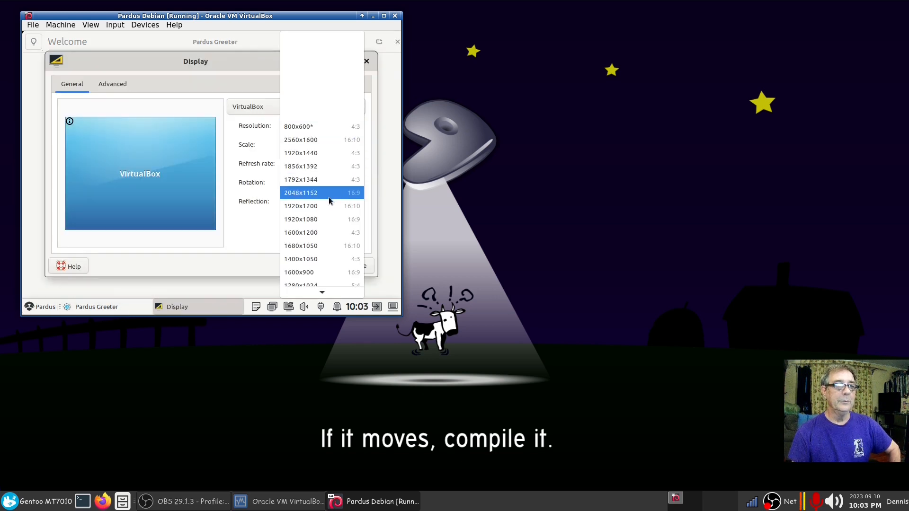
{"action": "left_click", "coordinate": [318, 270]}
{"action": "left_click", "coordinate": [349, 225]}
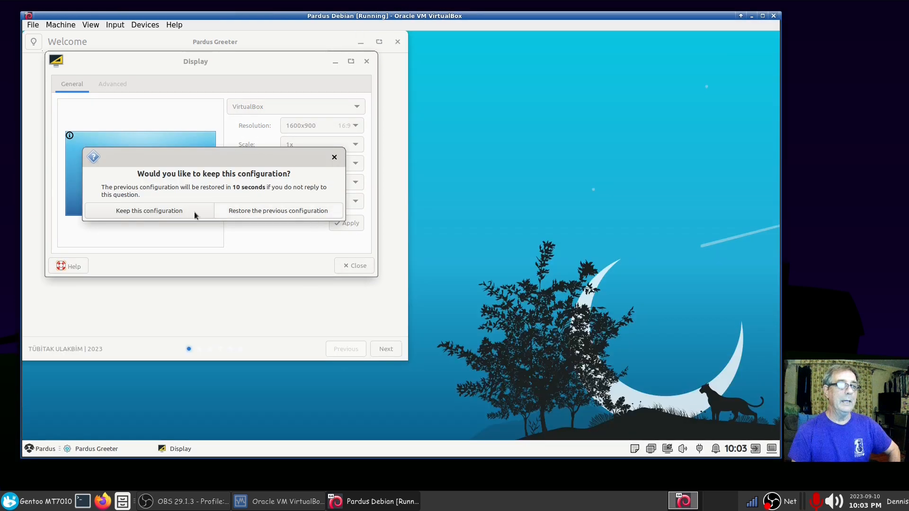
{"action": "left_click", "coordinate": [195, 212]}
{"action": "left_click", "coordinate": [348, 264]}
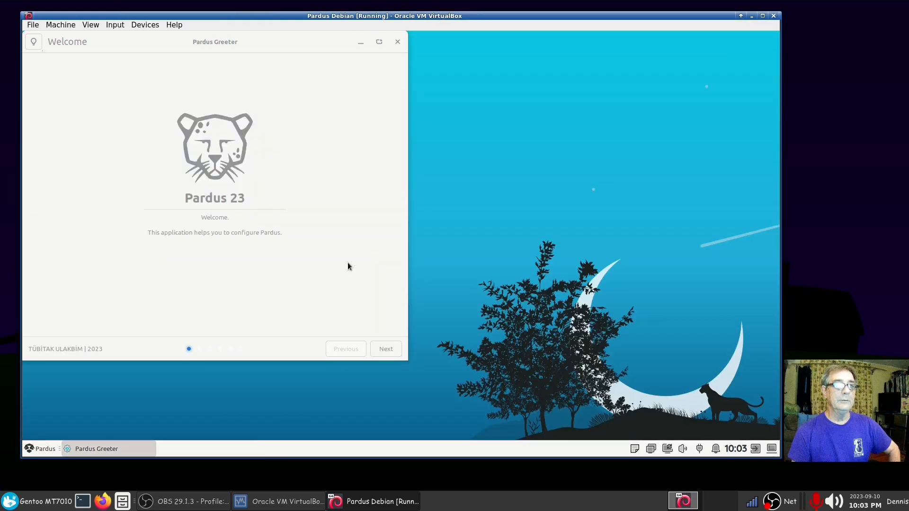
{"action": "left_click_drag", "start_coordinate": [498, 19], "coordinate": [490, 16]}
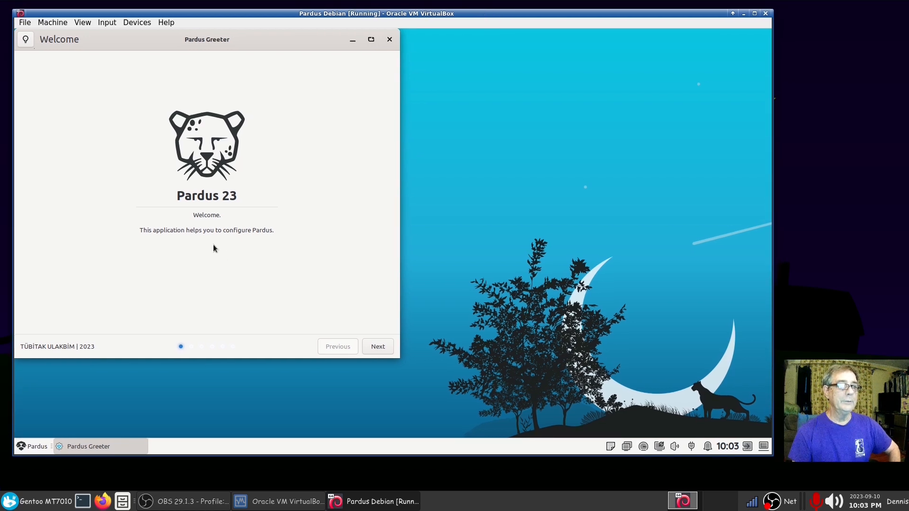
Step: Advance the Pardus Greeter past wallpapers and choose the Dark theme
{"action": "left_click", "coordinate": [378, 346]}
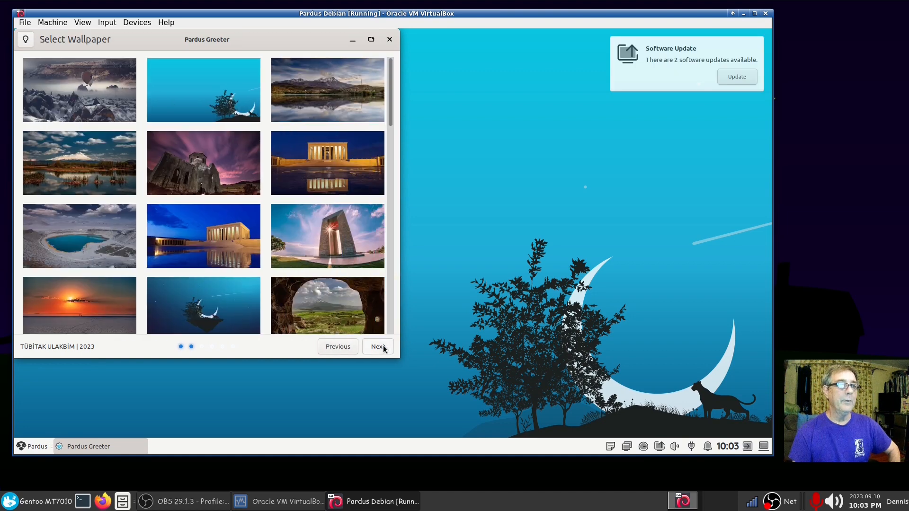
{"action": "left_click", "coordinate": [379, 347]}
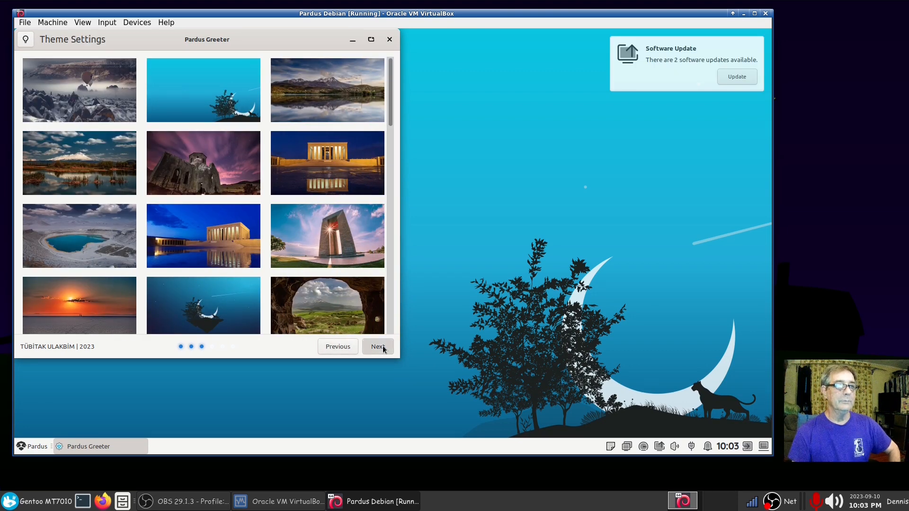
{"action": "left_click", "coordinate": [249, 197]}
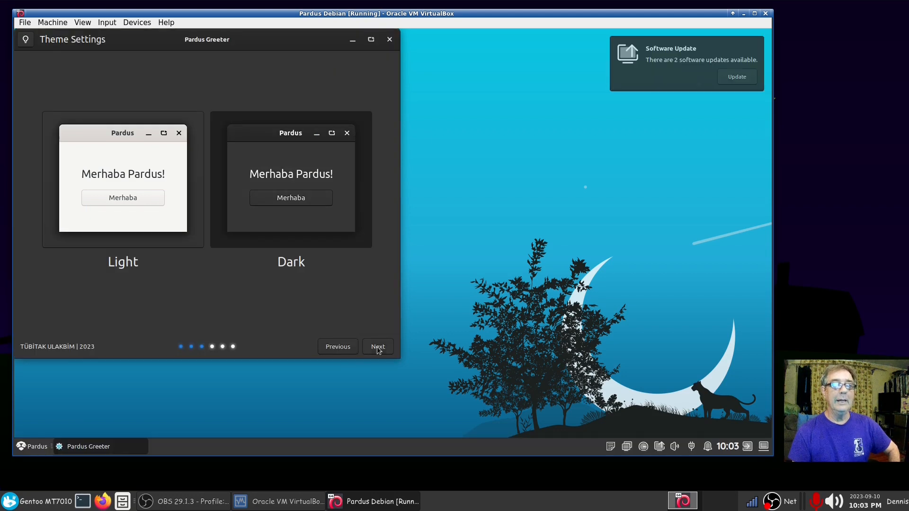
Step: Continue through the display, keyboard and Support & Community pages, then close the greeter
{"action": "left_click", "coordinate": [378, 348]}
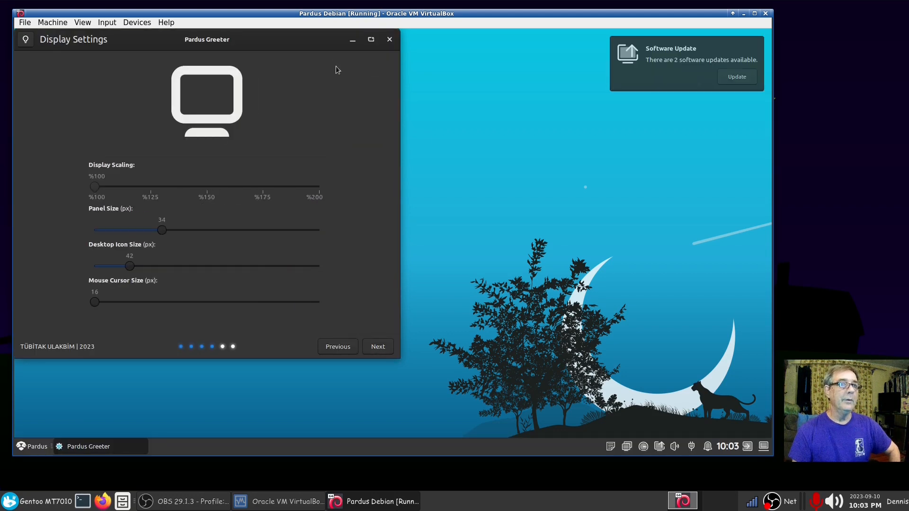
{"action": "left_click_drag", "start_coordinate": [277, 41], "coordinate": [369, 50]}
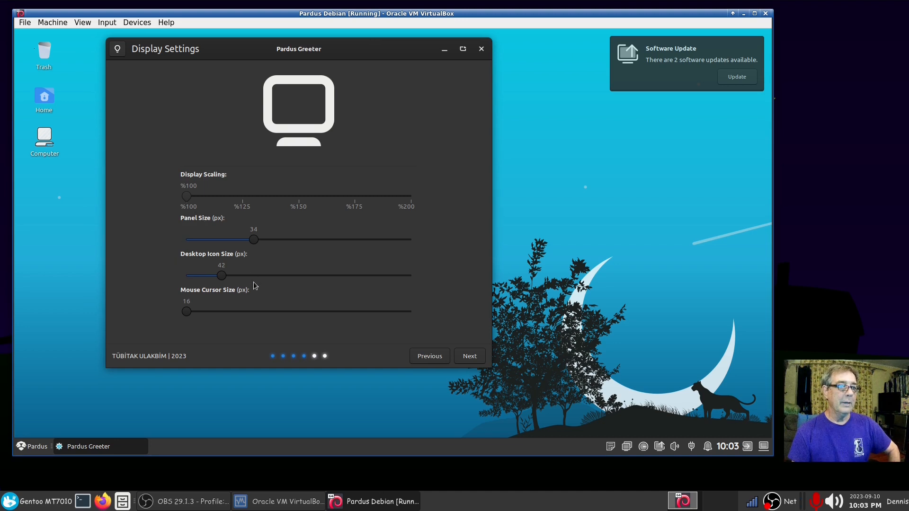
{"action": "left_click", "coordinate": [465, 359]}
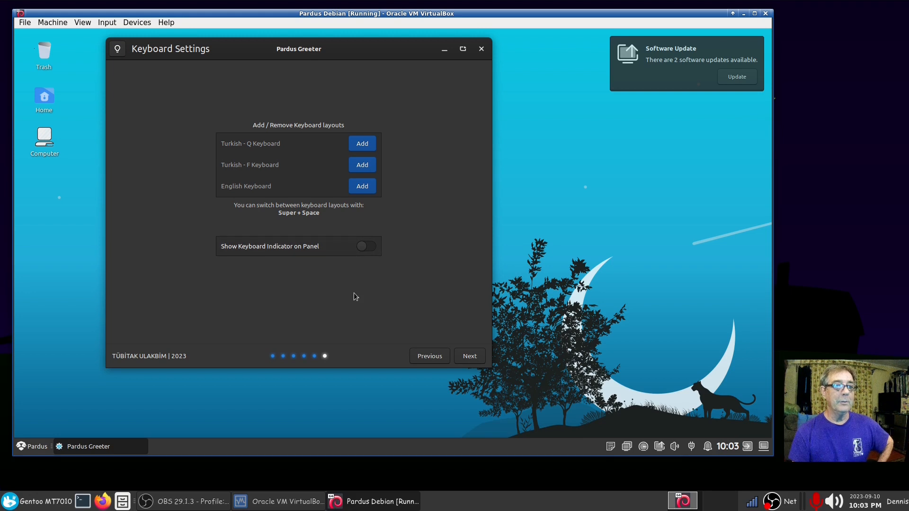
{"action": "left_click", "coordinate": [467, 356]}
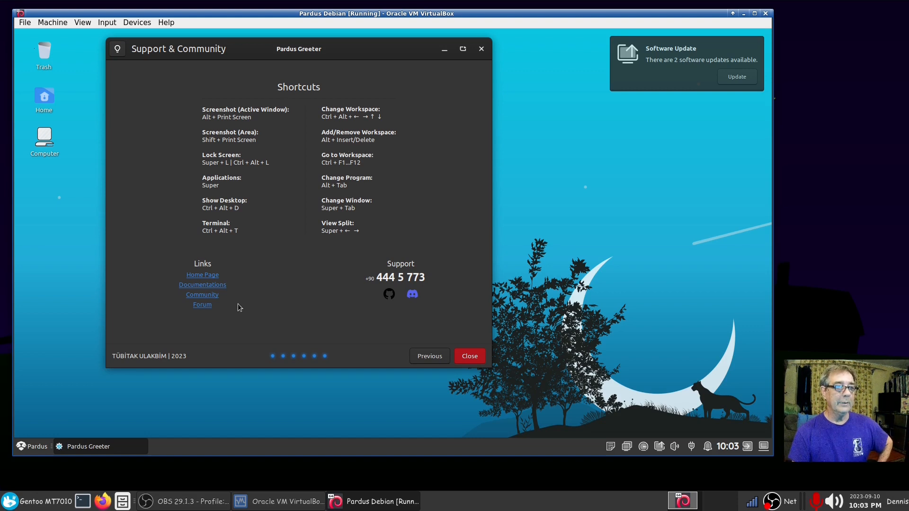
{"action": "left_click", "coordinate": [468, 362]}
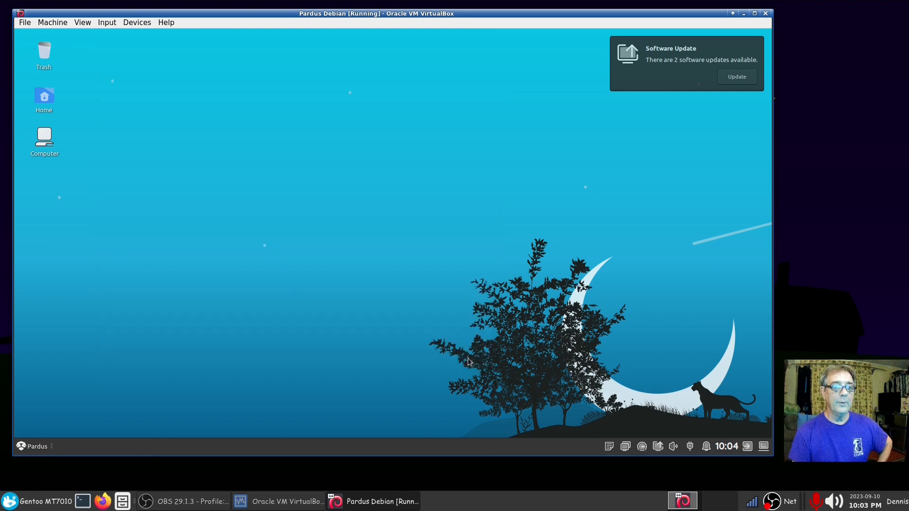
Step: Dismiss the update notification, open a Terminal with Ctrl+Alt+T, and search the app menu for 'update'
{"action": "left_click", "coordinate": [638, 85]}
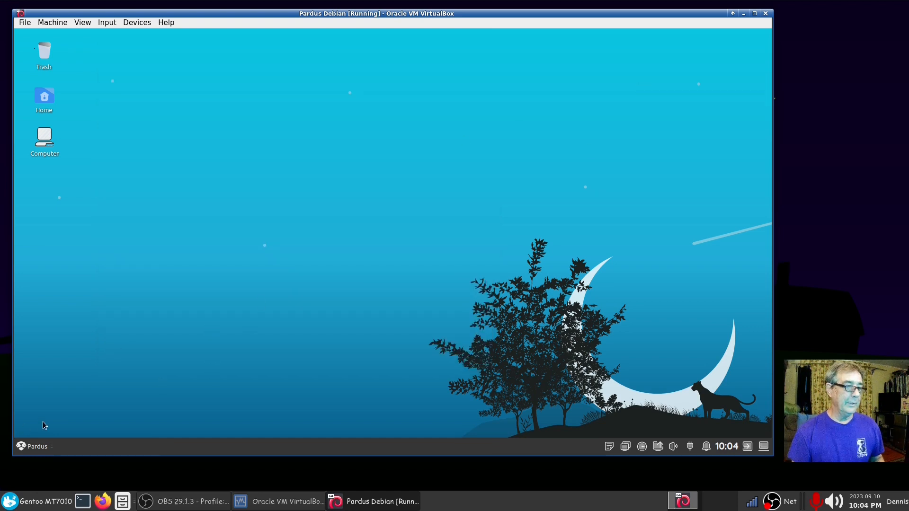
{"action": "left_click", "coordinate": [35, 448]}
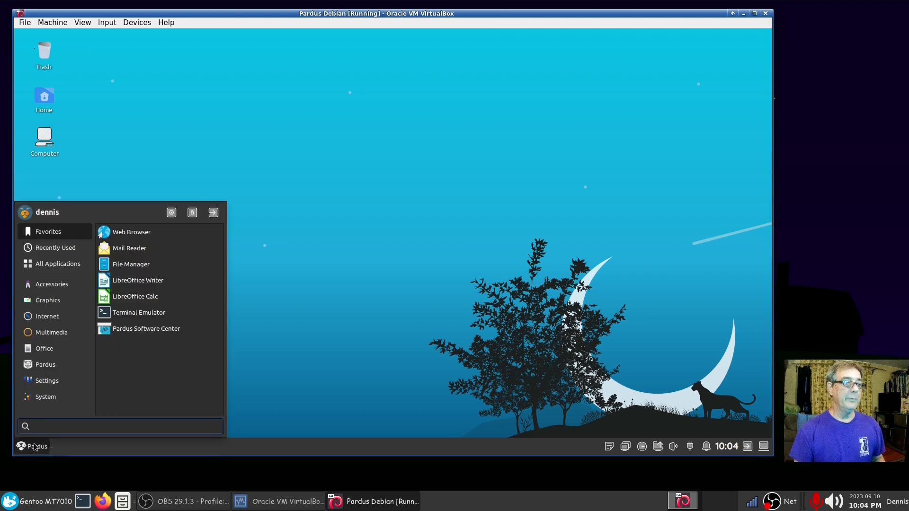
{"action": "left_click", "coordinate": [404, 349]}
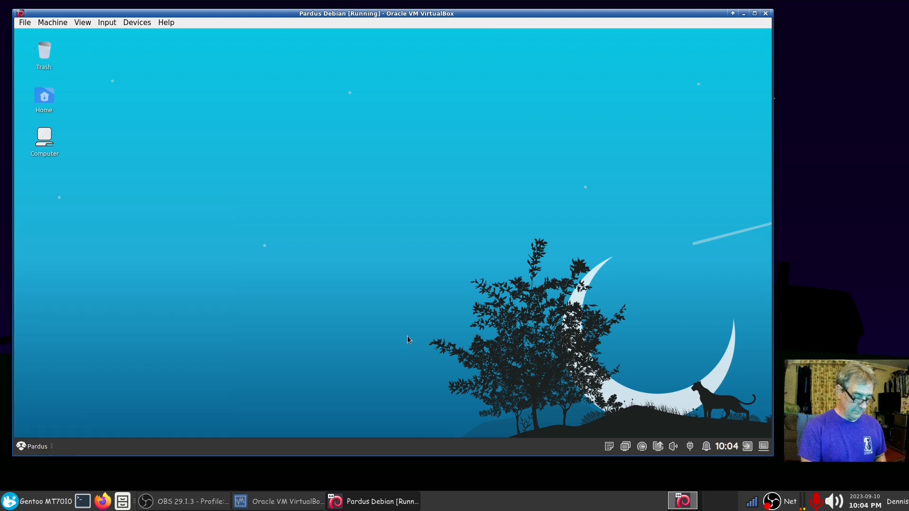
{"action": "key", "text": "ctrl+alt+t"}
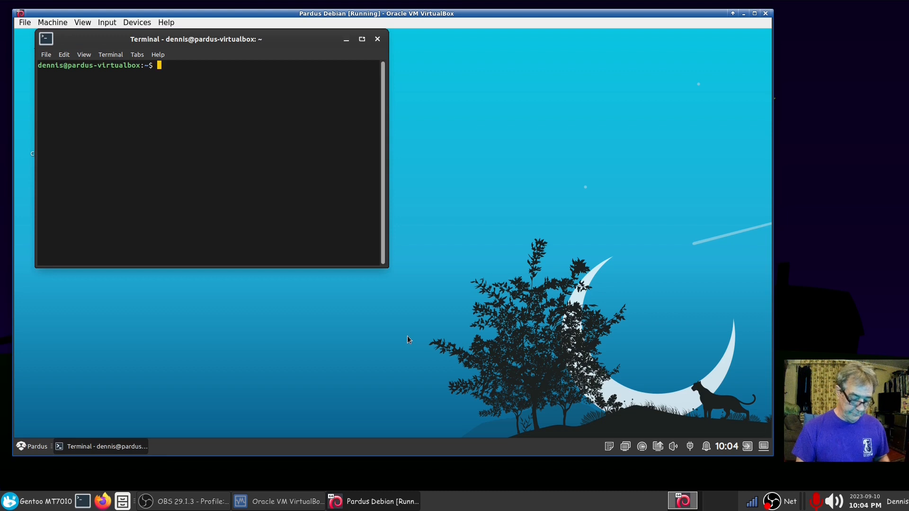
{"action": "left_click", "coordinate": [39, 451]}
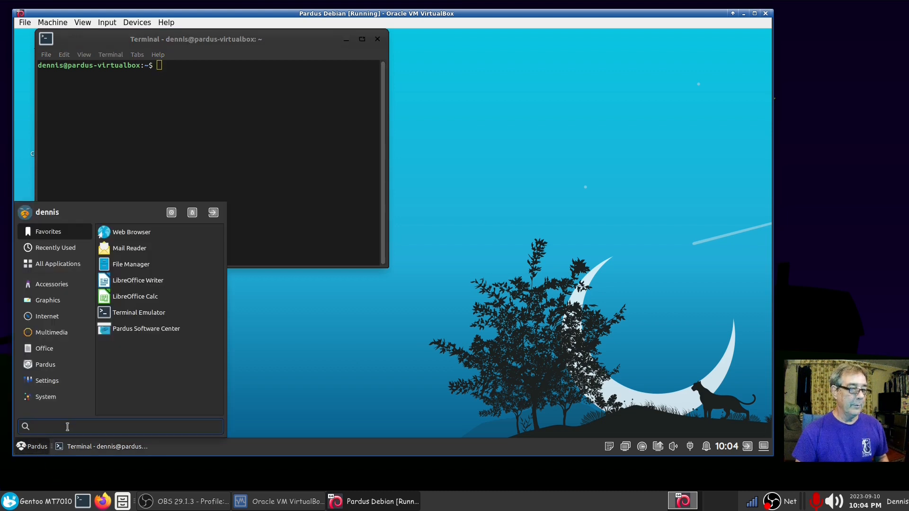
{"action": "type", "text": "upd"}
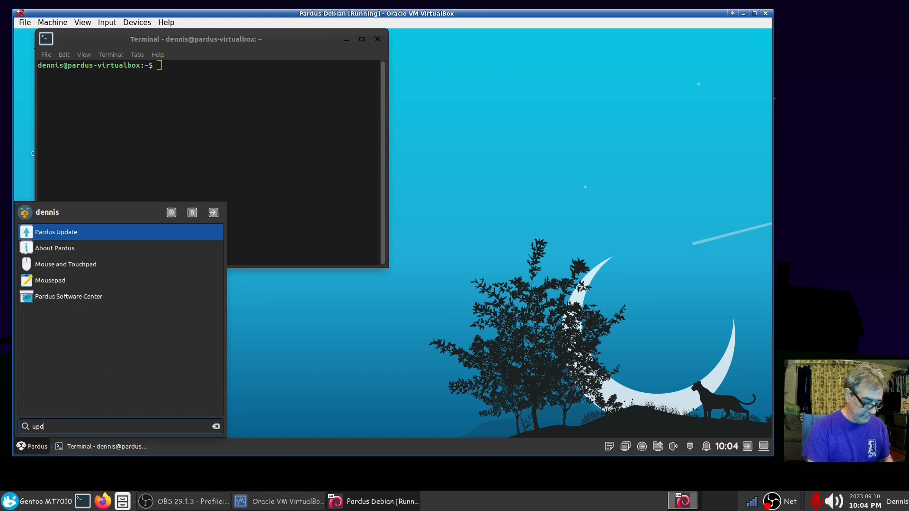
{"action": "type", "text": "ate"}
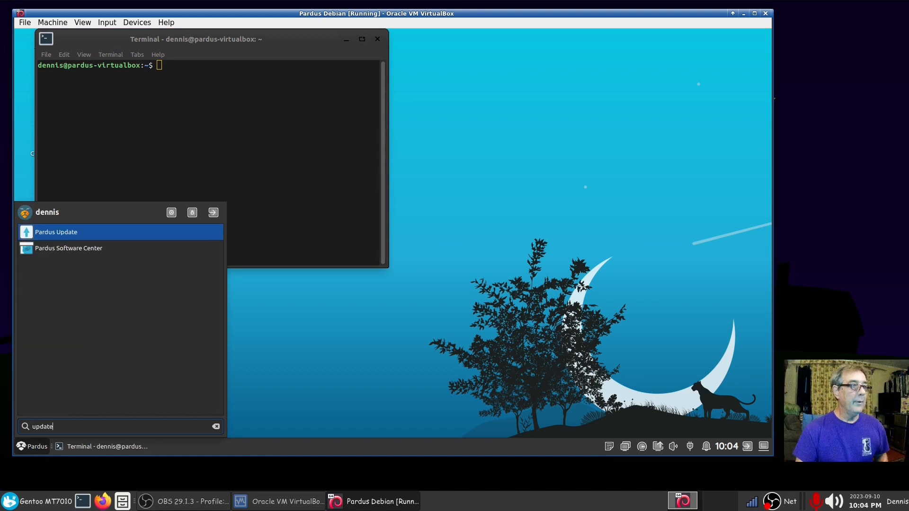
Step: Launch Pardus Update and start upgrading the two firefox-esr packages with administrator authorisation
{"action": "left_click", "coordinate": [70, 232]}
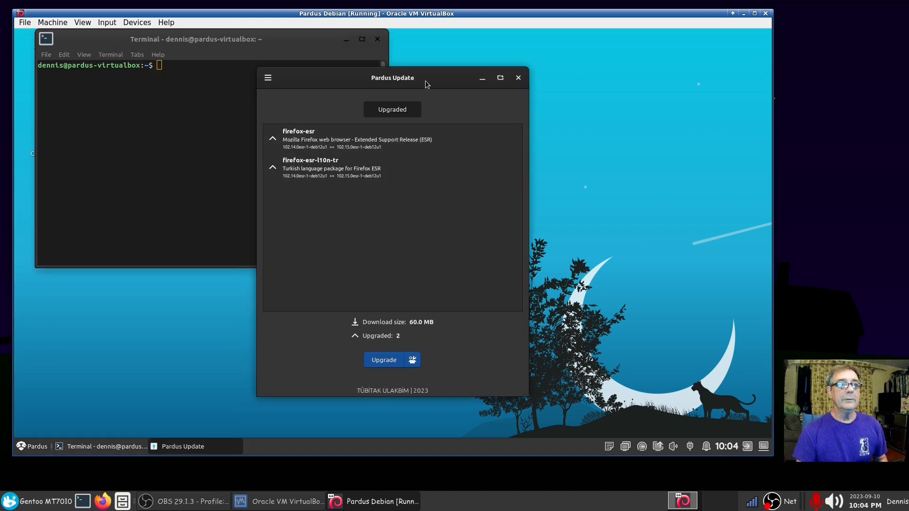
{"action": "left_click_drag", "start_coordinate": [426, 81], "coordinate": [430, 55]}
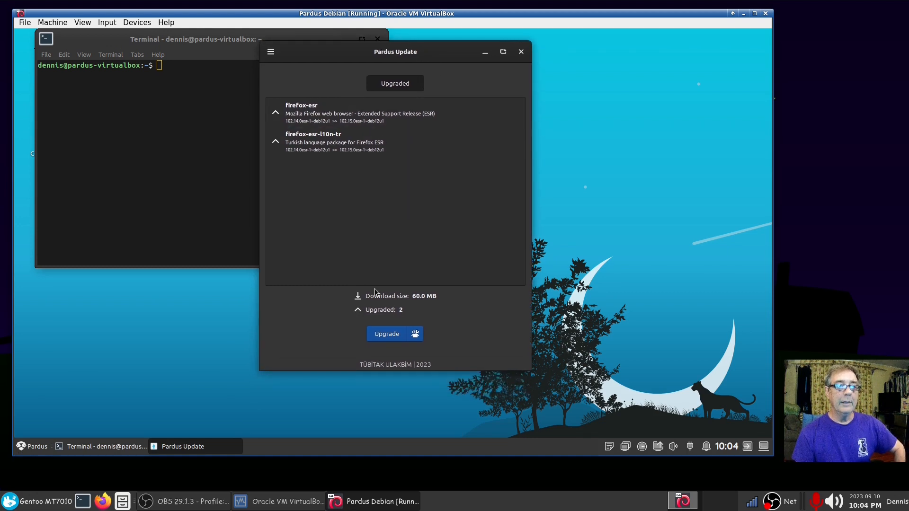
{"action": "left_click", "coordinate": [389, 337]}
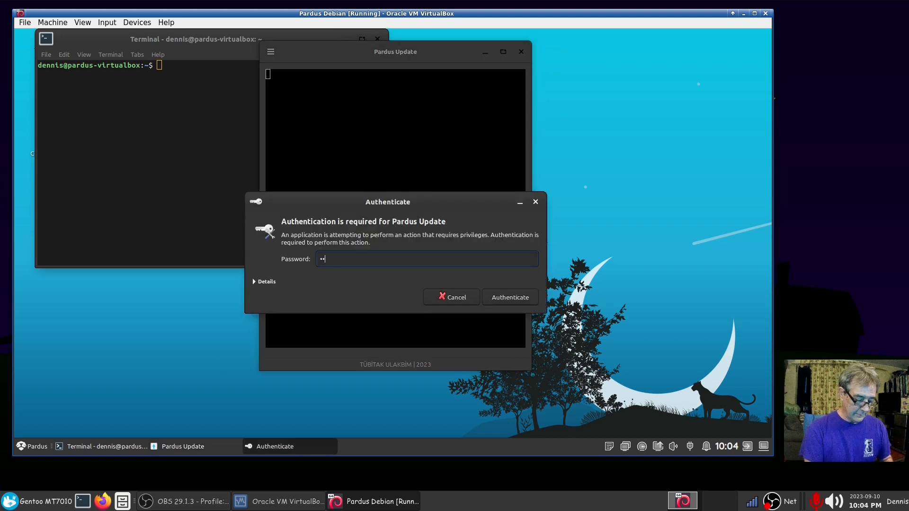
{"action": "key", "text": "Return"}
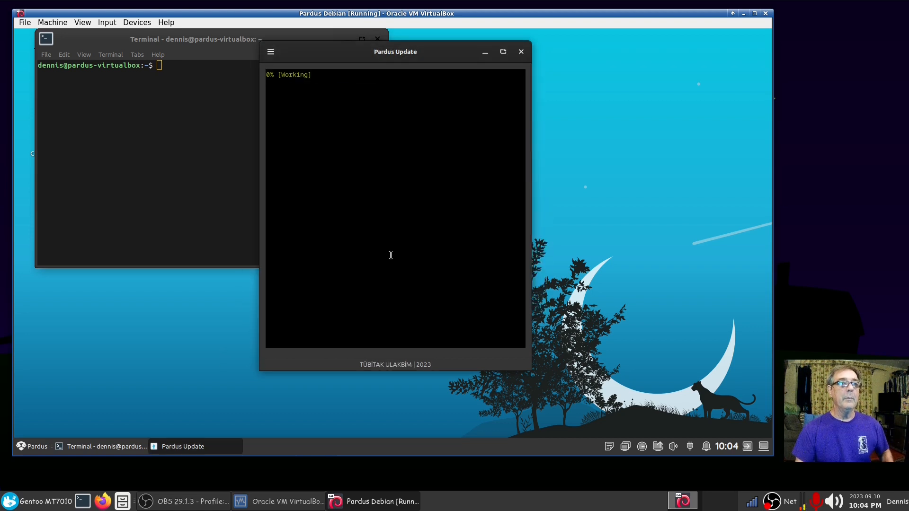
{"action": "left_click_drag", "start_coordinate": [436, 50], "coordinate": [651, 53]}
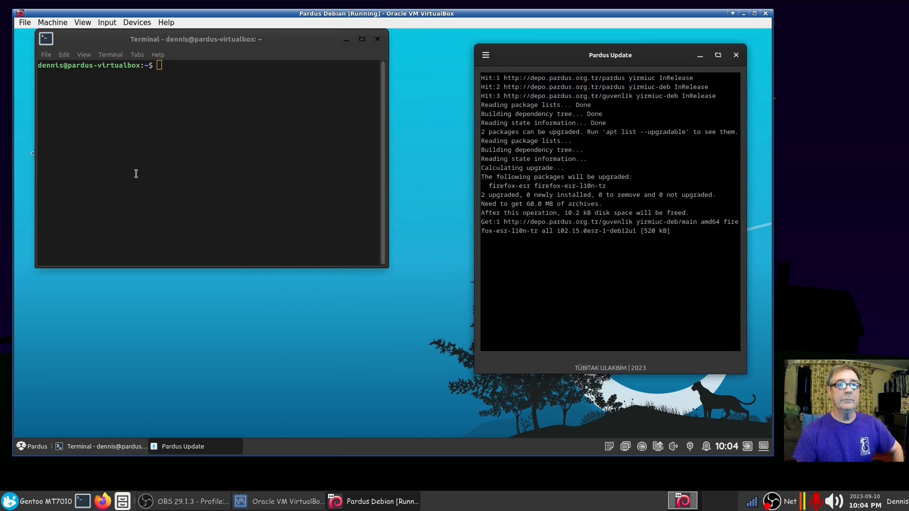
Step: View Pardus Update's About information, then move the terminal window down and right
{"action": "left_click", "coordinate": [488, 56]}
{"action": "left_click", "coordinate": [494, 102]}
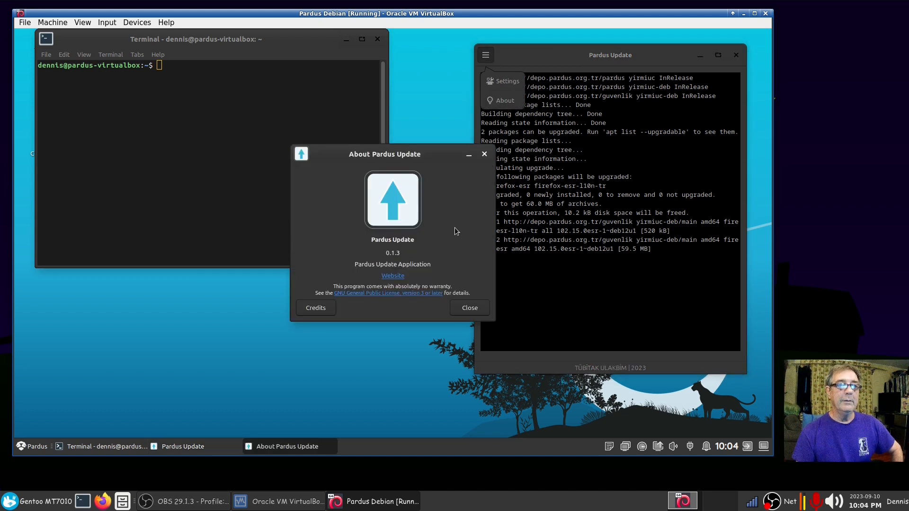
{"action": "left_click", "coordinate": [483, 155]}
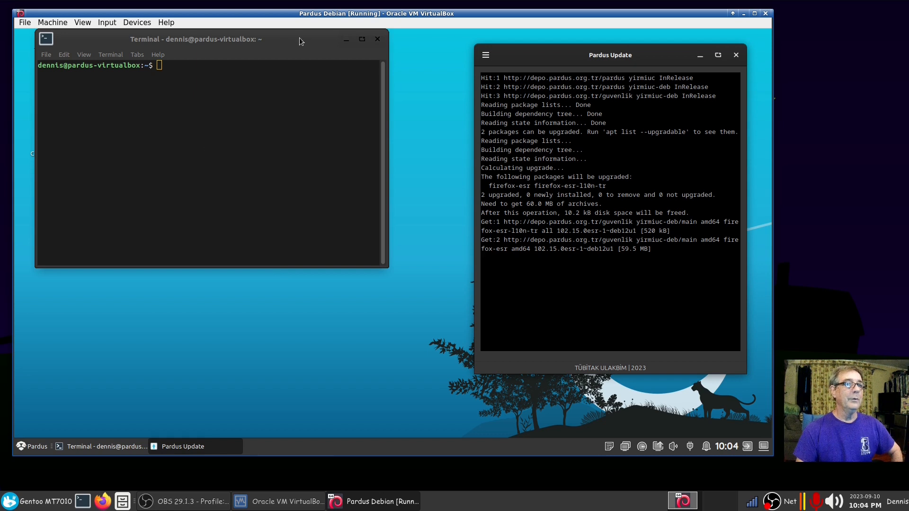
{"action": "left_click_drag", "start_coordinate": [299, 41], "coordinate": [333, 99]}
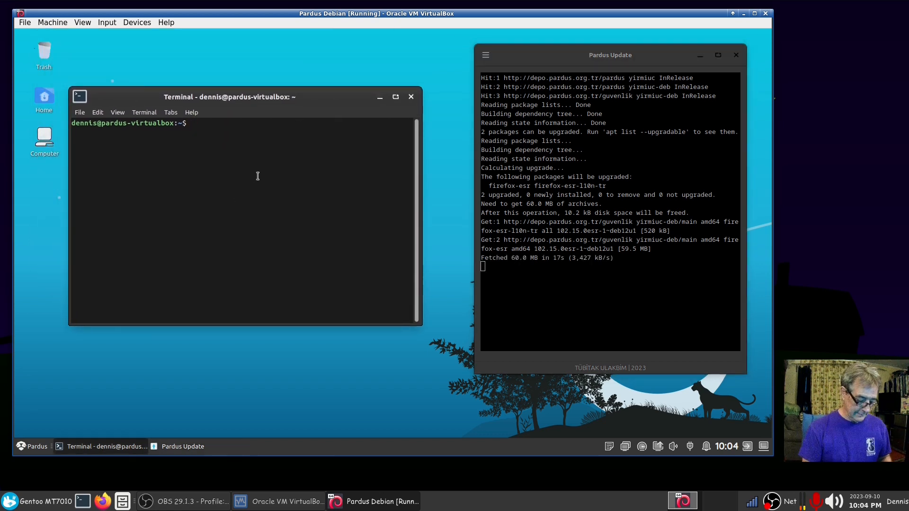
Step: Run neofetch to find it missing, then display /etc/os-release with cat
{"action": "type", "text": "neofet"}
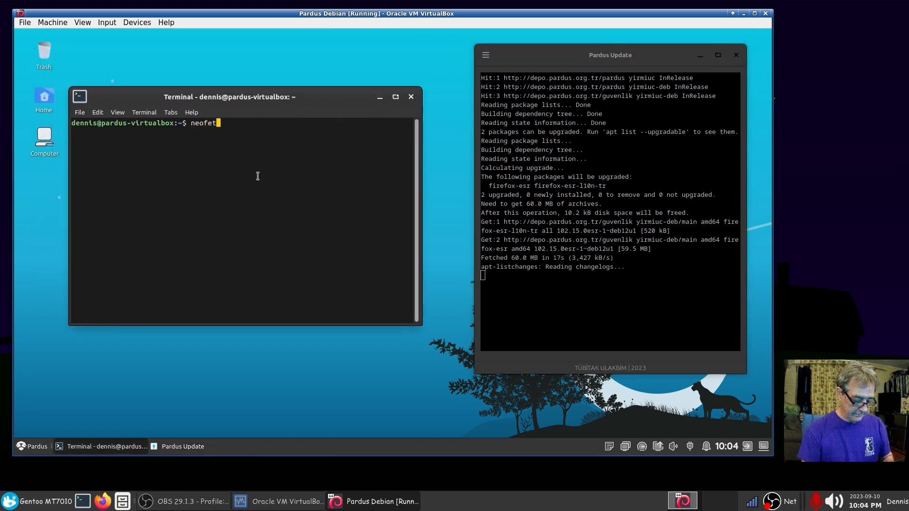
{"action": "type", "text": "ch"}
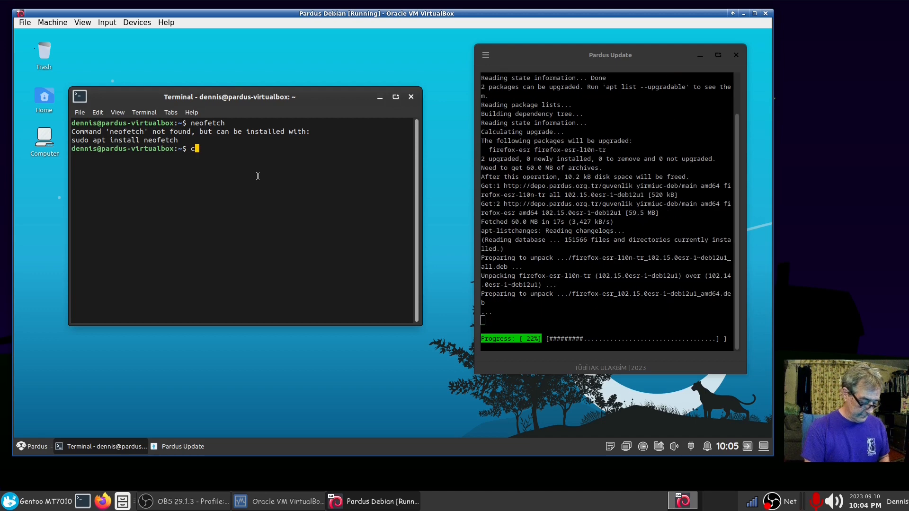
{"action": "type", "text": "cat /etc/os"}
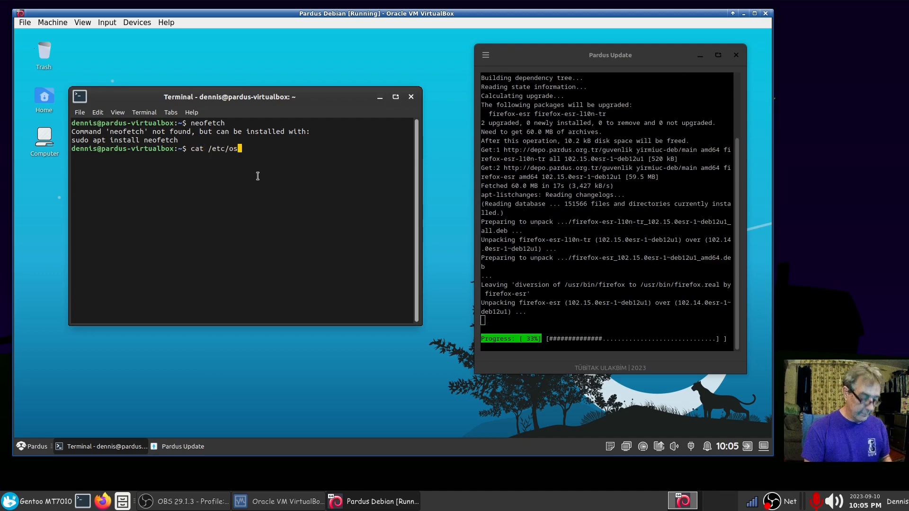
{"action": "key", "text": "Tab"}
{"action": "key", "text": "Return"}
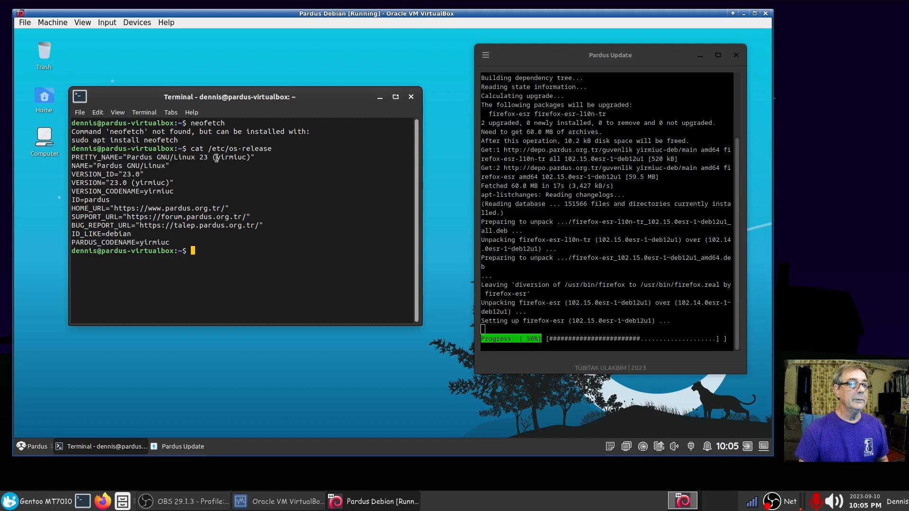
Step: Highlight the codename yirmiuc and version 23 in the output, then acknowledge the finished update
{"action": "left_click_drag", "start_coordinate": [217, 158], "coordinate": [248, 153]}
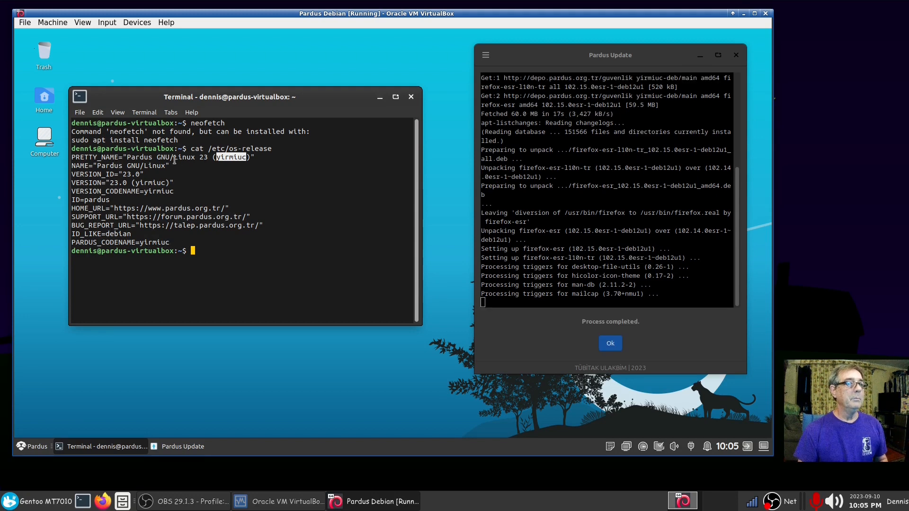
{"action": "left_click_drag", "start_coordinate": [176, 158], "coordinate": [207, 158]}
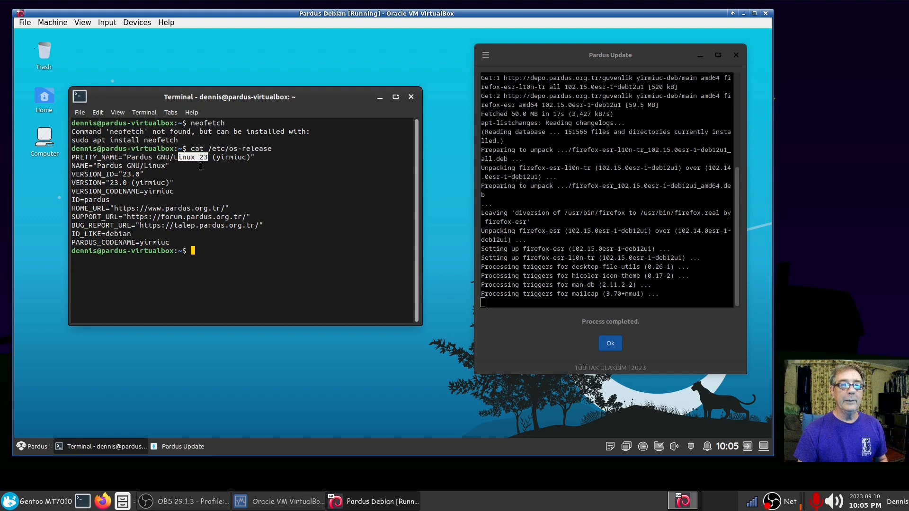
{"action": "left_click", "coordinate": [201, 166]}
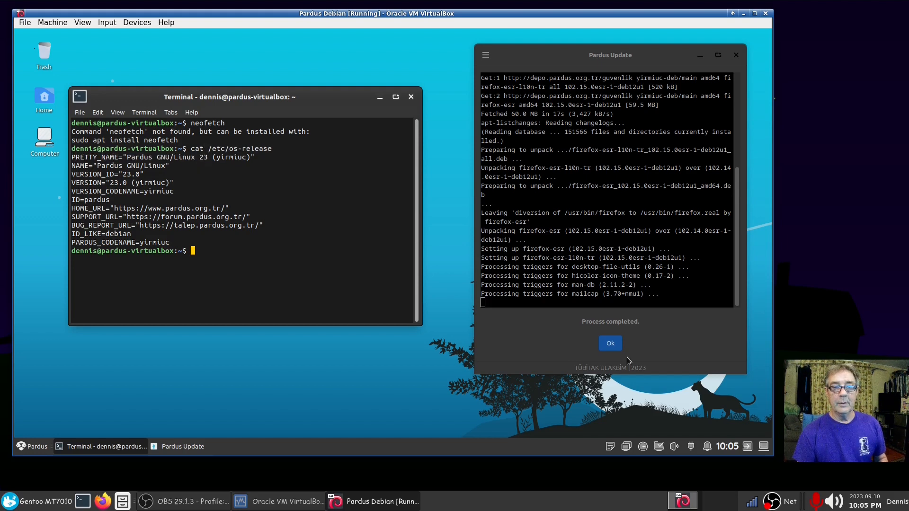
{"action": "left_click", "coordinate": [612, 342]}
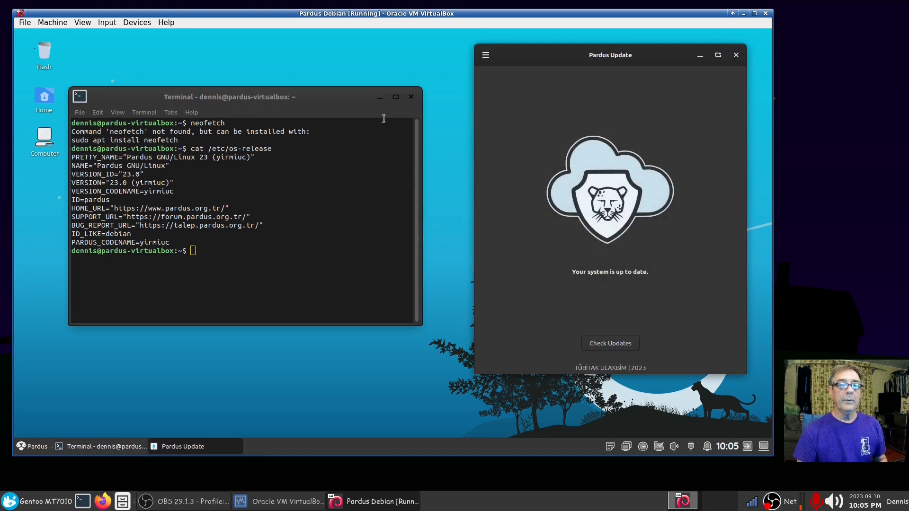
Step: Copy the suggested 'sudo apt install neofetch' command and run it, confirming with the password and Y
{"action": "left_click", "coordinate": [610, 344]}
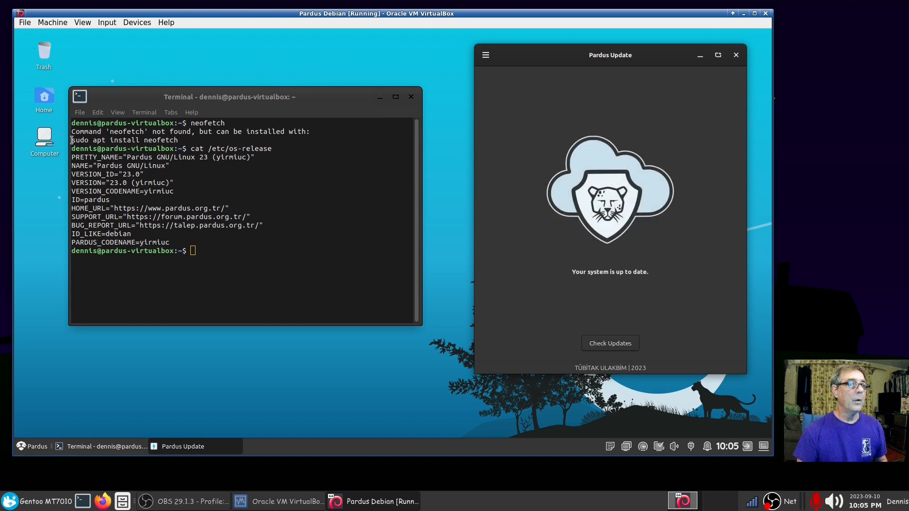
{"action": "left_click_drag", "start_coordinate": [72, 141], "coordinate": [178, 141]}
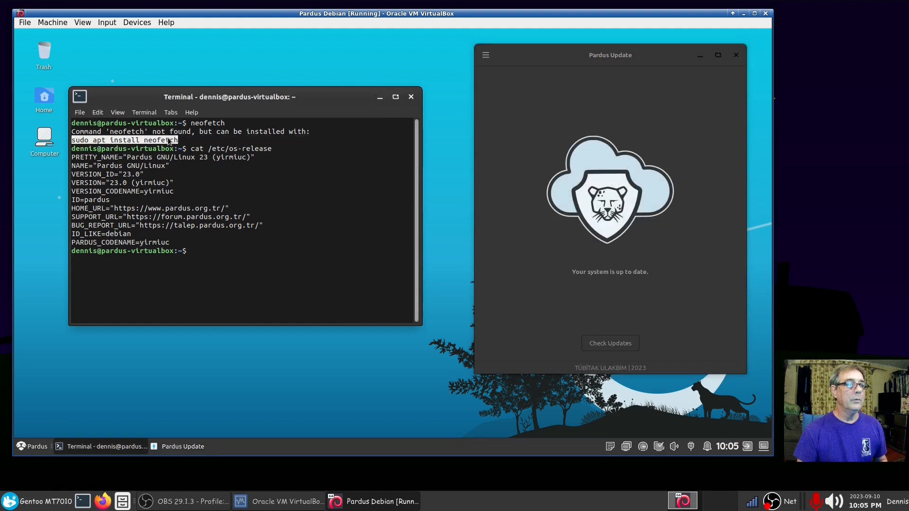
{"action": "right_click", "coordinate": [168, 141]}
{"action": "left_click", "coordinate": [216, 169]}
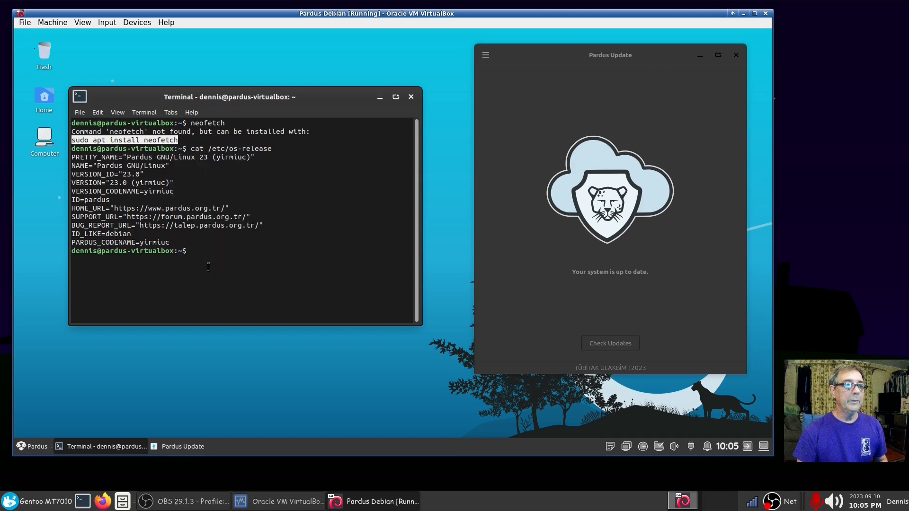
{"action": "key", "text": "ctrl+shift+v"}
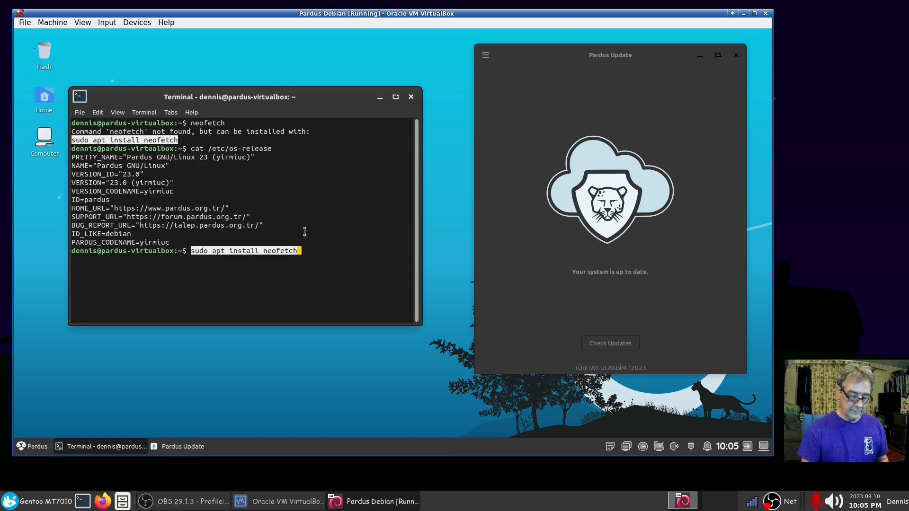
{"action": "key", "text": "Return"}
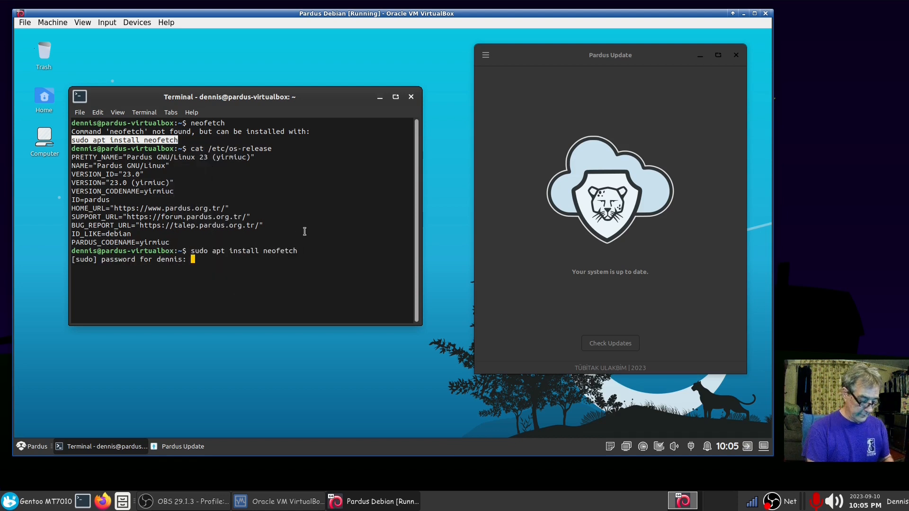
{"action": "key", "text": "Return"}
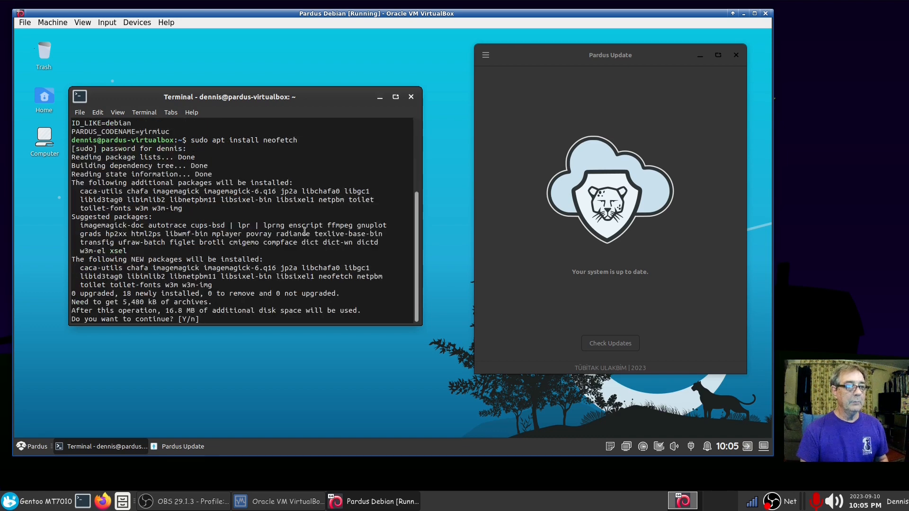
{"action": "key", "text": "Return"}
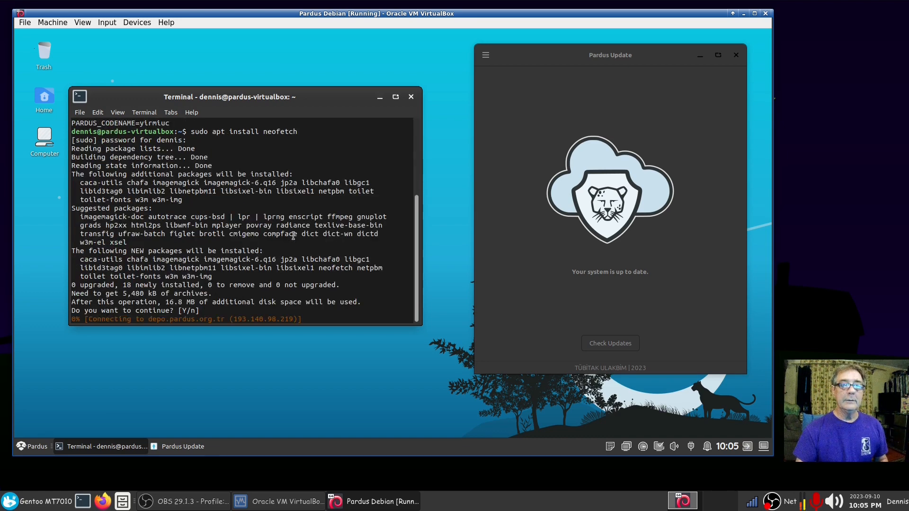
Step: Close Pardus Update, recentre the terminal, and list the Pardus applications in the menu
{"action": "left_click", "coordinate": [735, 55]}
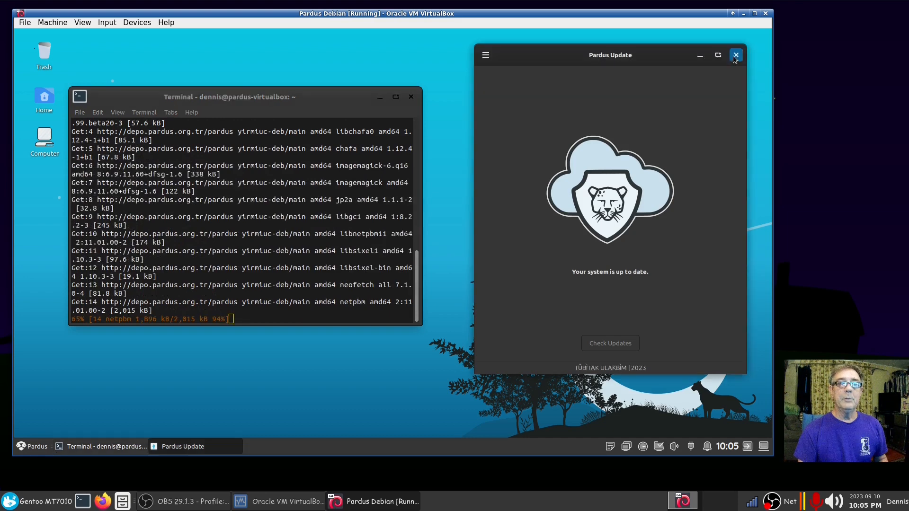
{"action": "left_click_drag", "start_coordinate": [317, 108], "coordinate": [417, 133]}
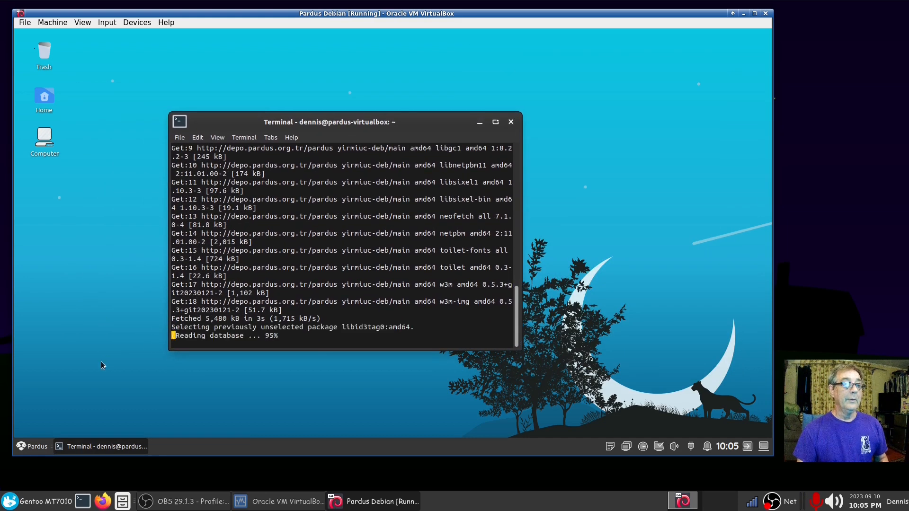
{"action": "left_click", "coordinate": [29, 448]}
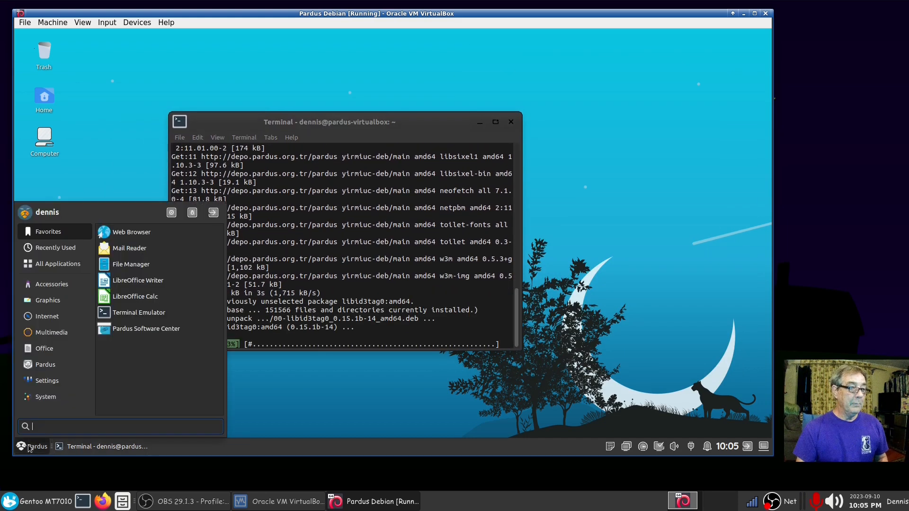
{"action": "left_click", "coordinate": [53, 370]}
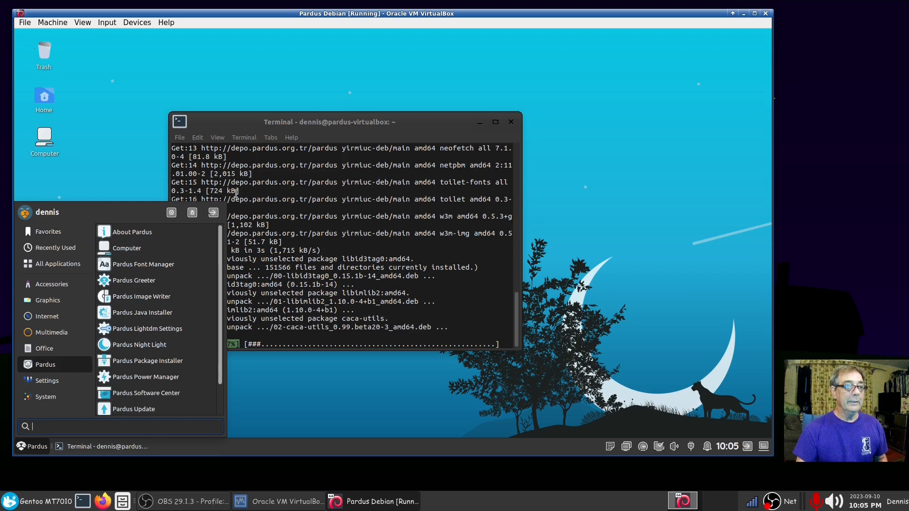
{"action": "left_click_drag", "start_coordinate": [222, 198], "coordinate": [222, 193]}
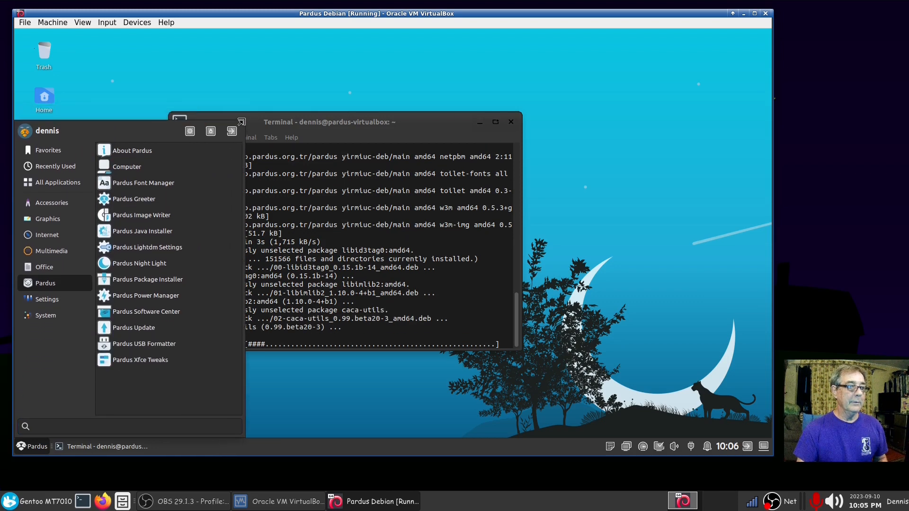
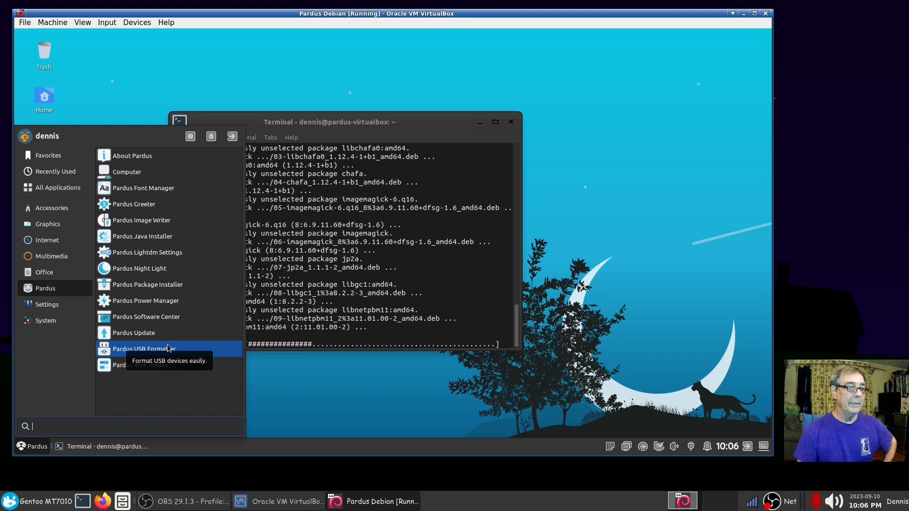
Step: Dismiss the applications menu and move the terminal window up and to the right
{"action": "key", "text": "Escape"}
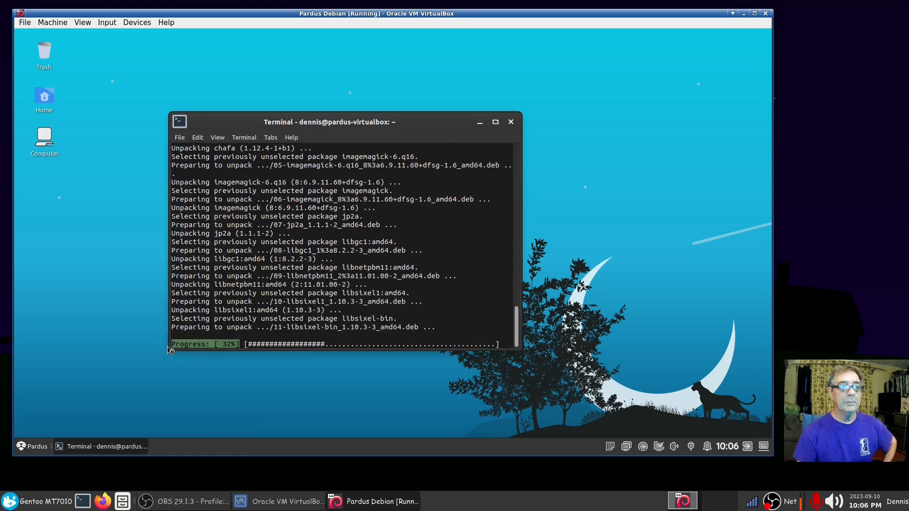
{"action": "left_click_drag", "start_coordinate": [365, 122], "coordinate": [430, 62]}
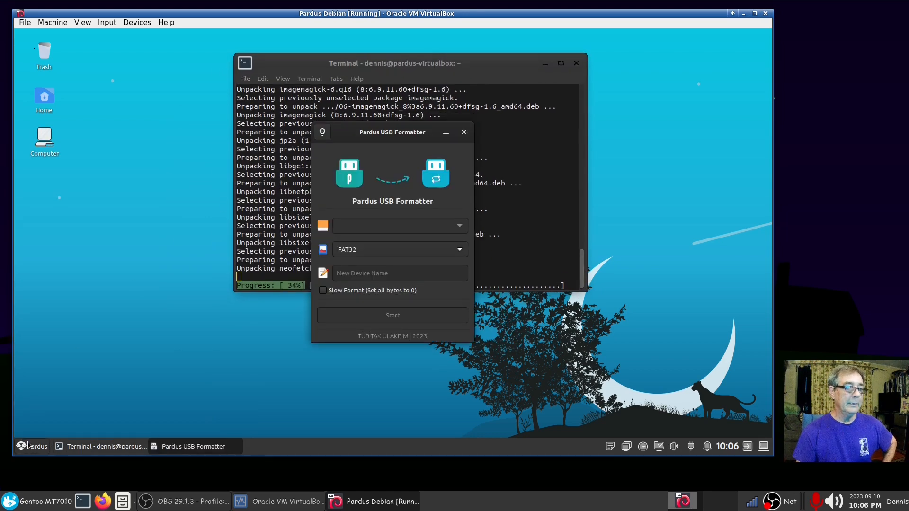
Step: Inspect the Pardus USB Formatter's launcher entry in the editor and close it unchanged
{"action": "left_click", "coordinate": [31, 447]}
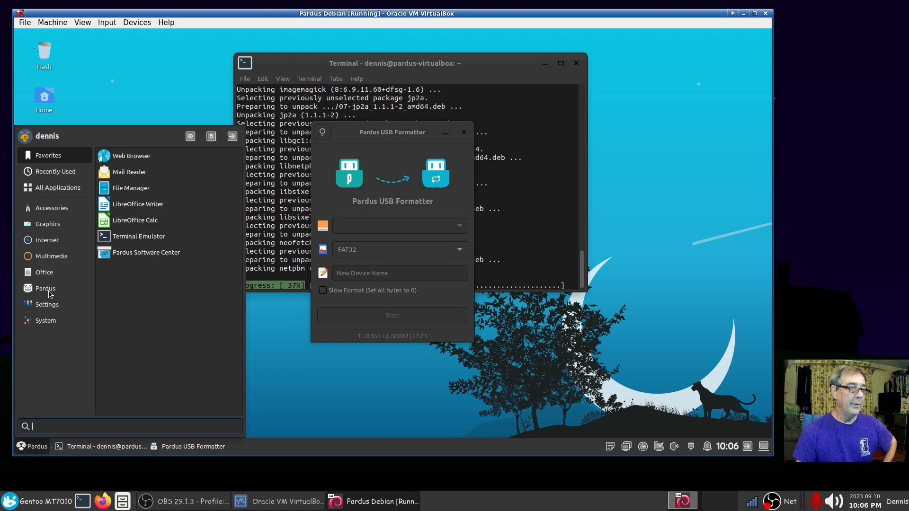
{"action": "left_click", "coordinate": [43, 288]}
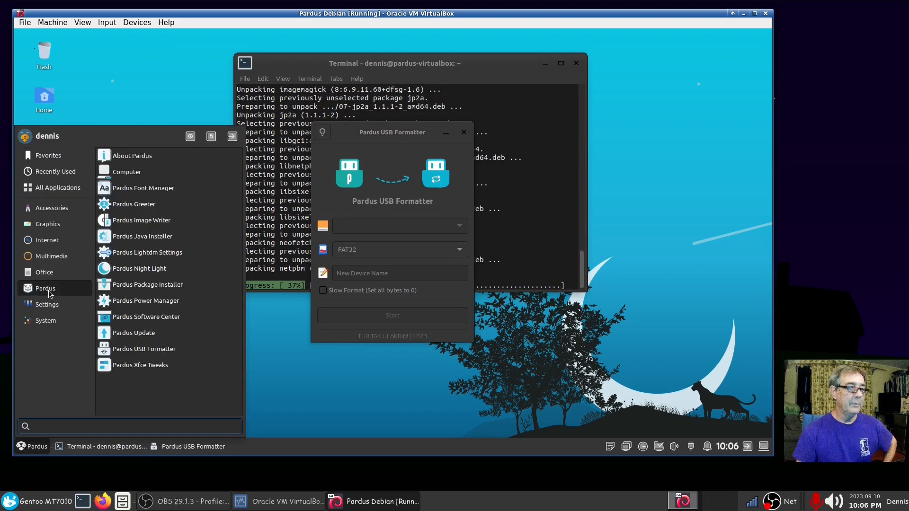
{"action": "right_click", "coordinate": [148, 350]}
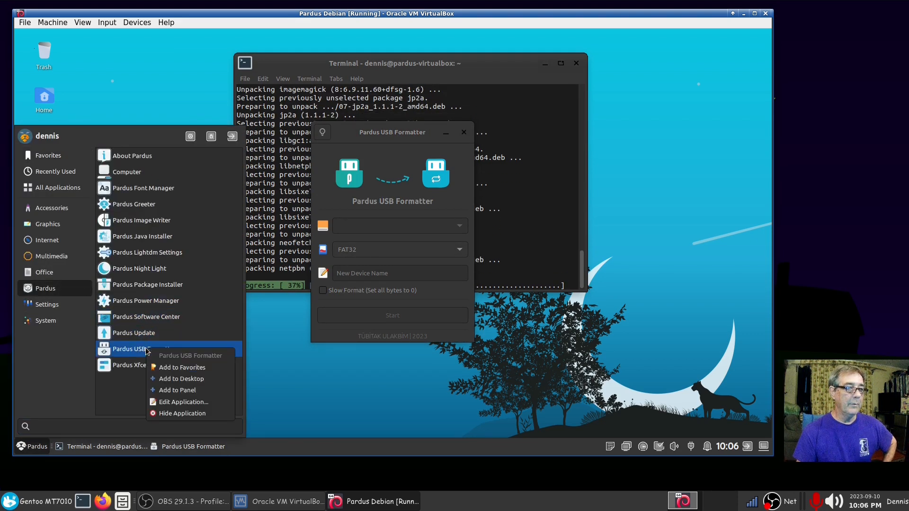
{"action": "left_click", "coordinate": [188, 401]}
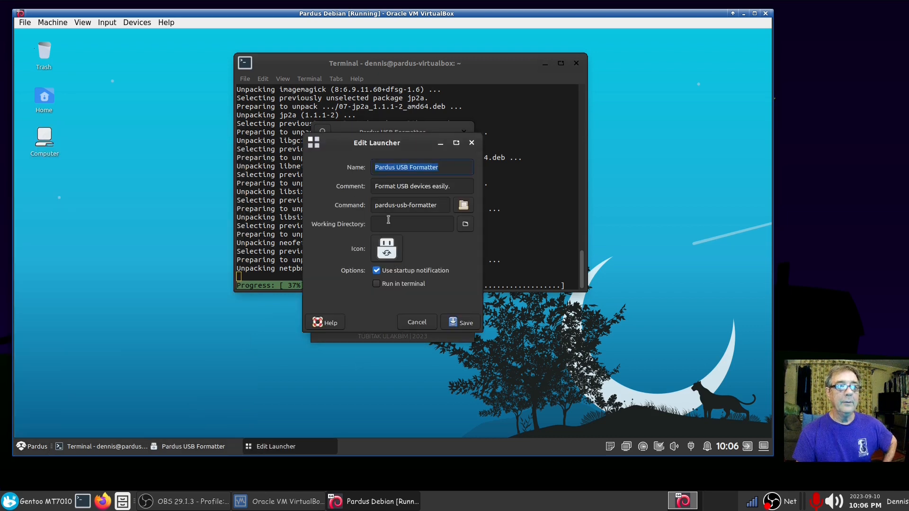
{"action": "left_click", "coordinate": [472, 143]}
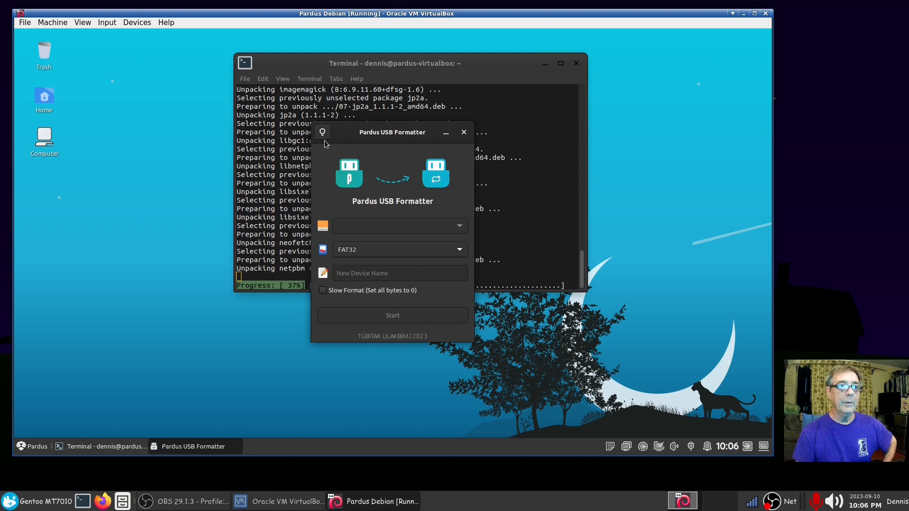
Step: View the formatter's About box showing version 0.4.0, then close the formatter
{"action": "left_click", "coordinate": [324, 137]}
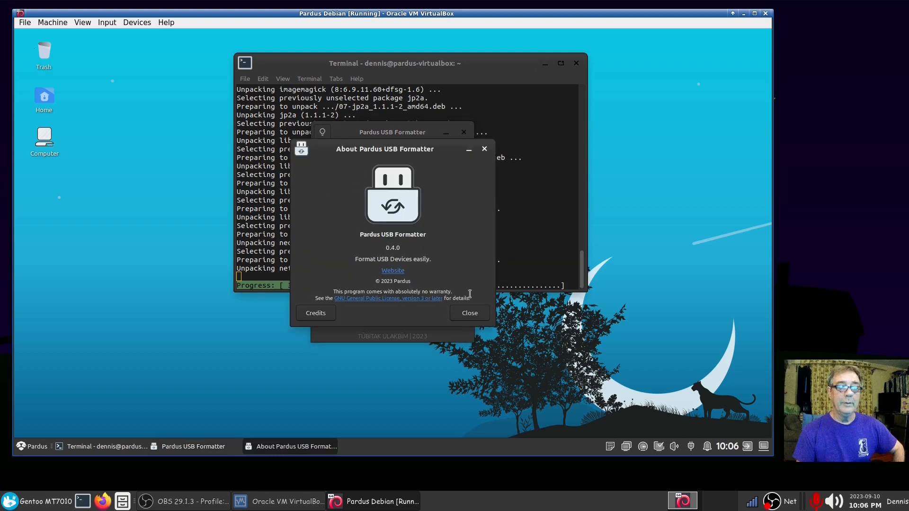
{"action": "left_click", "coordinate": [468, 314]}
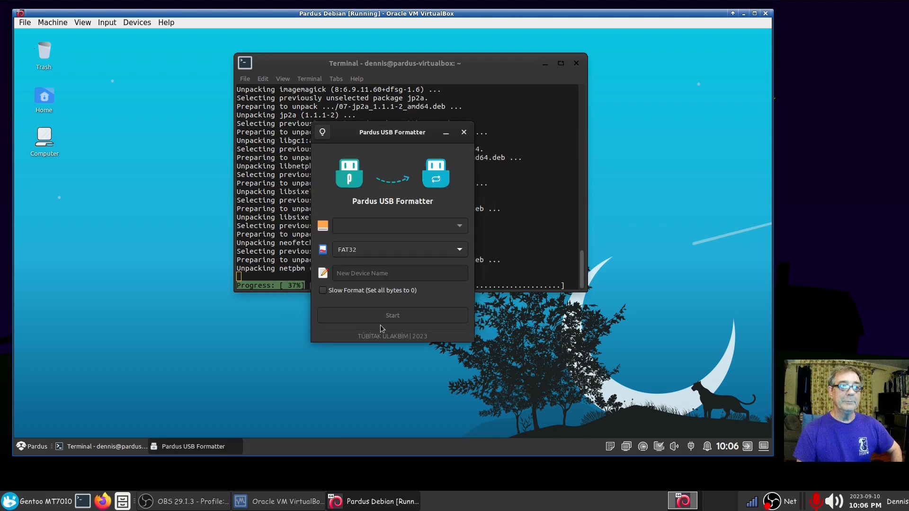
{"action": "left_click", "coordinate": [464, 132]}
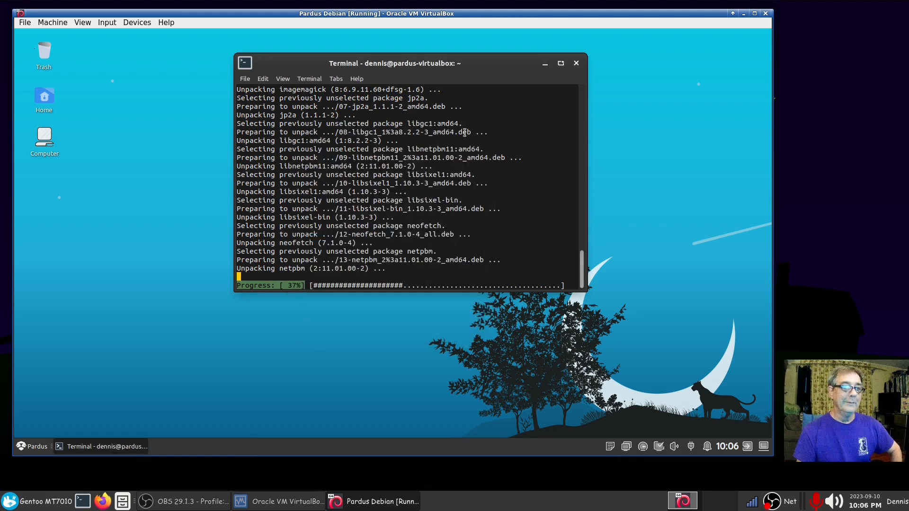
Step: Shift the terminal right, browse the System, Graphics, Internet, Multimedia, Office and Pardus categories, then open Settings Manager
{"action": "left_click_drag", "start_coordinate": [461, 71], "coordinate": [581, 70]}
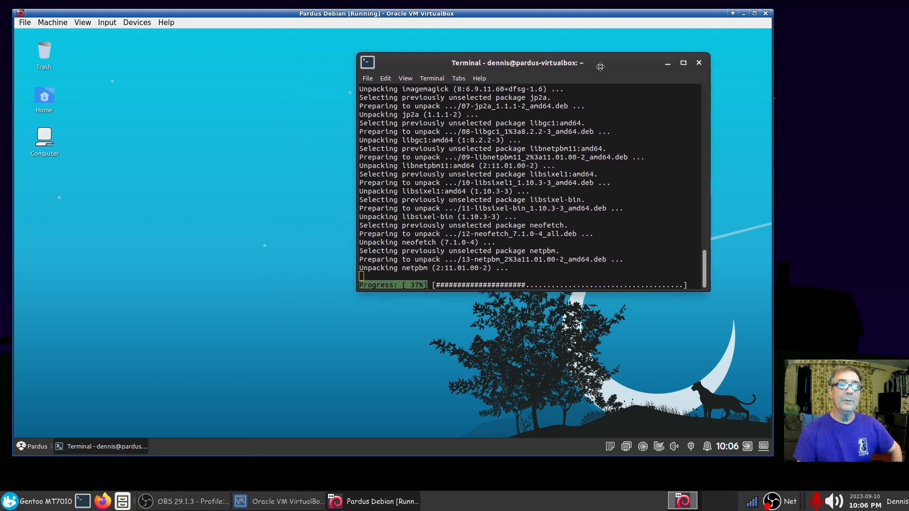
{"action": "left_click", "coordinate": [32, 447]}
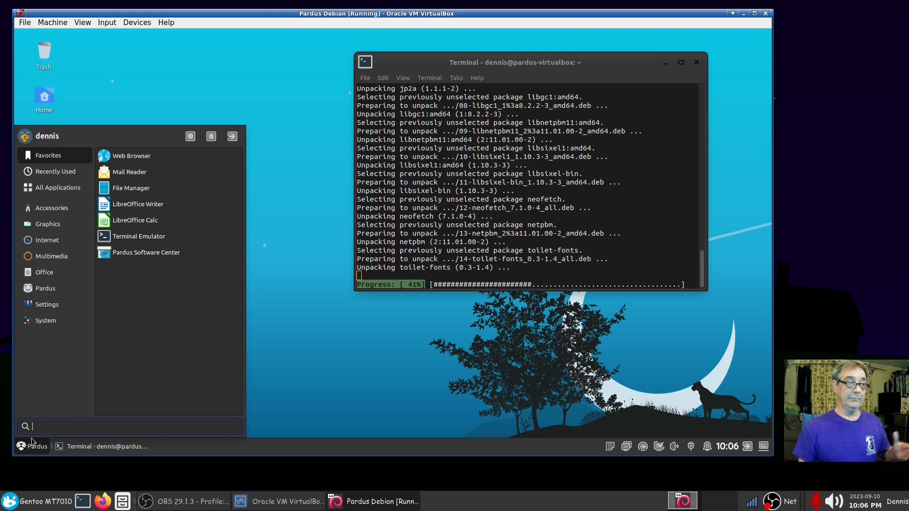
{"action": "left_click", "coordinate": [48, 321]}
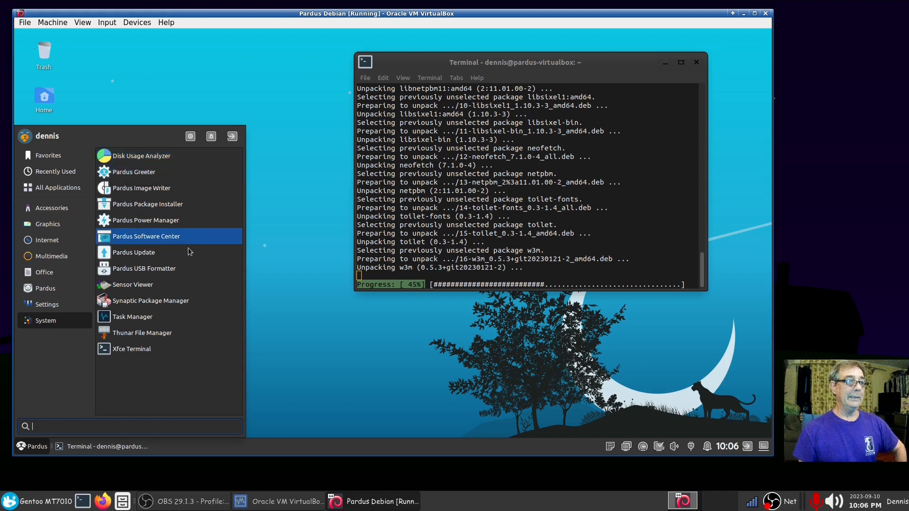
{"action": "left_click", "coordinate": [56, 228]}
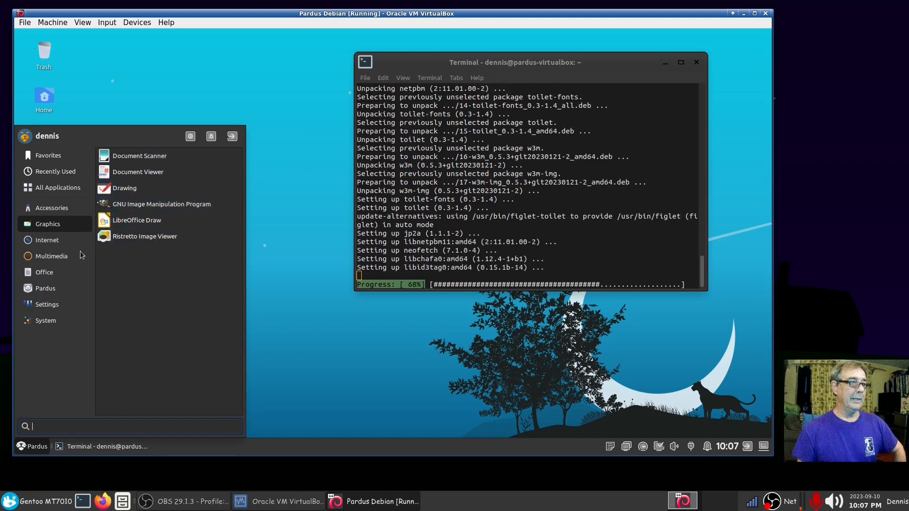
{"action": "left_click", "coordinate": [60, 239]}
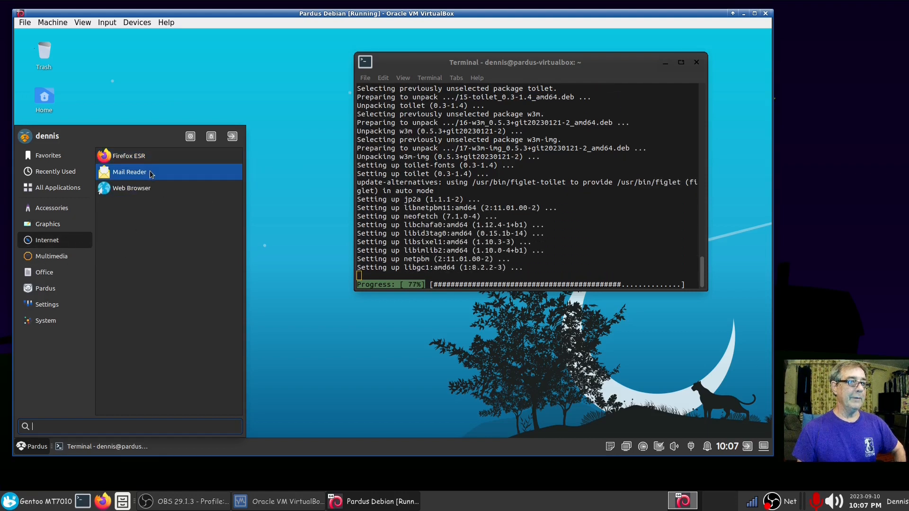
{"action": "left_click", "coordinate": [42, 259]}
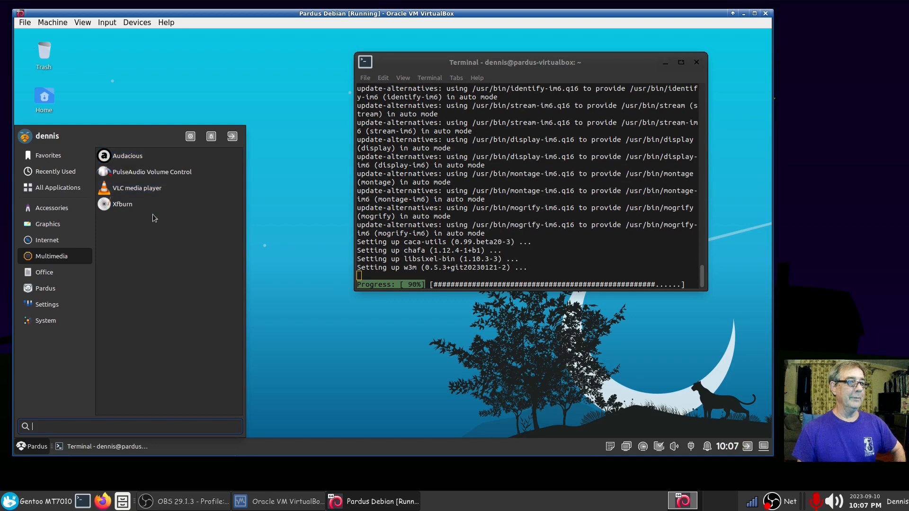
{"action": "left_click", "coordinate": [61, 272]}
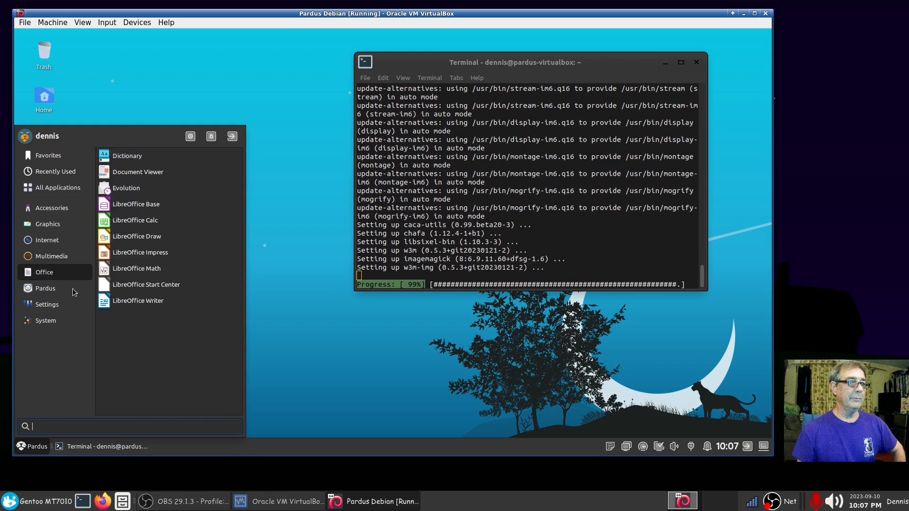
{"action": "left_click", "coordinate": [46, 291]}
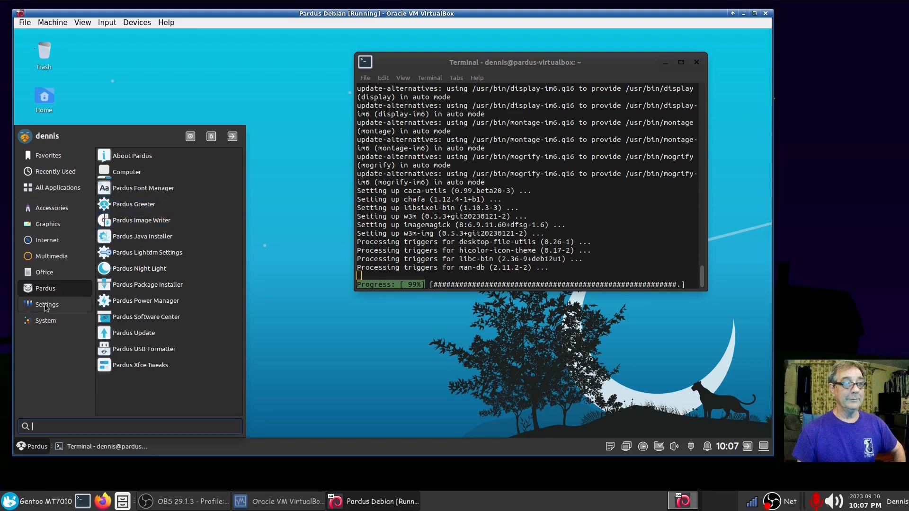
{"action": "left_click", "coordinate": [190, 137]}
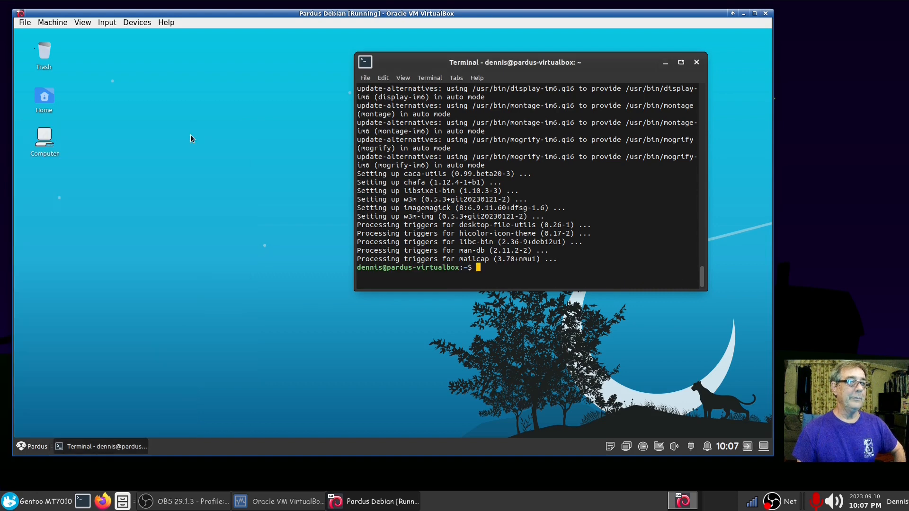
Step: In Appearance settings, switch the icon theme from Adwaita to GNOME, then close Settings Manager
{"action": "left_click_drag", "start_coordinate": [338, 109], "coordinate": [181, 101]}
{"action": "left_click", "coordinate": [209, 161]}
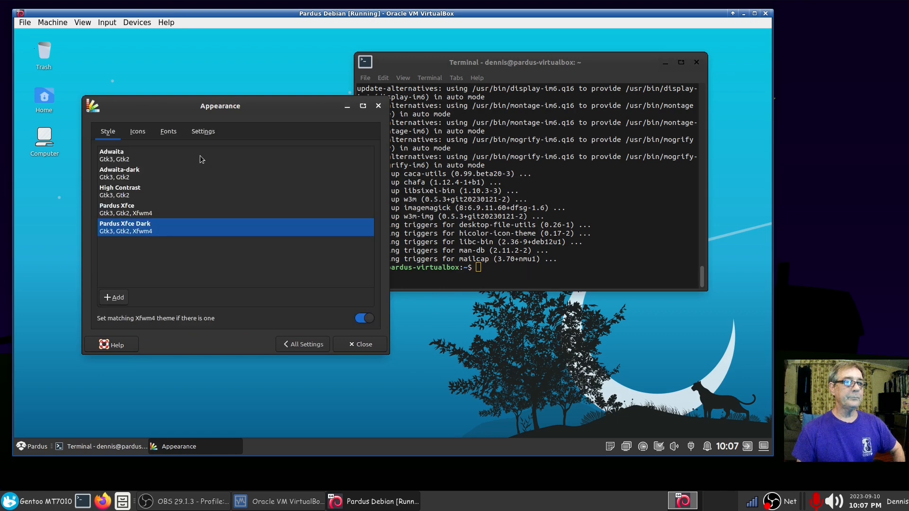
{"action": "left_click", "coordinate": [171, 136]}
{"action": "left_click", "coordinate": [139, 136]}
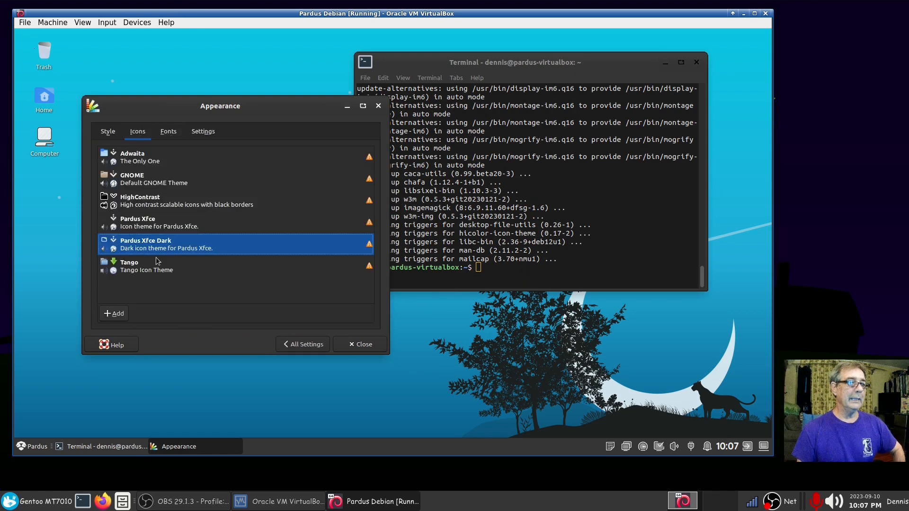
{"action": "left_click", "coordinate": [135, 161]}
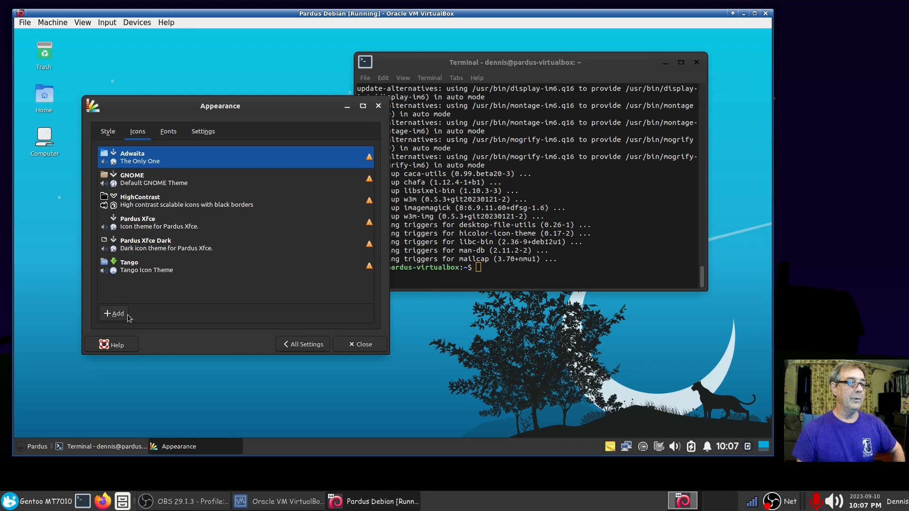
{"action": "left_click", "coordinate": [143, 185]}
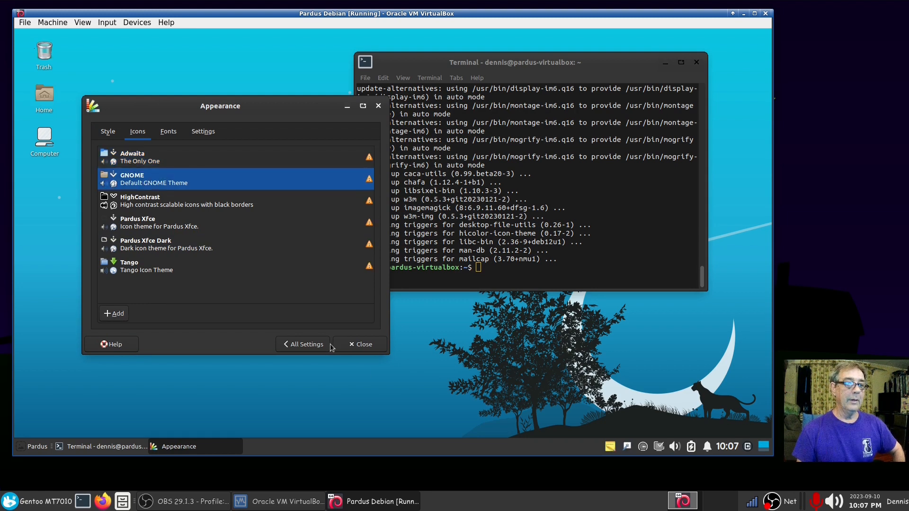
{"action": "left_click", "coordinate": [313, 344]}
{"action": "left_click", "coordinate": [361, 345]}
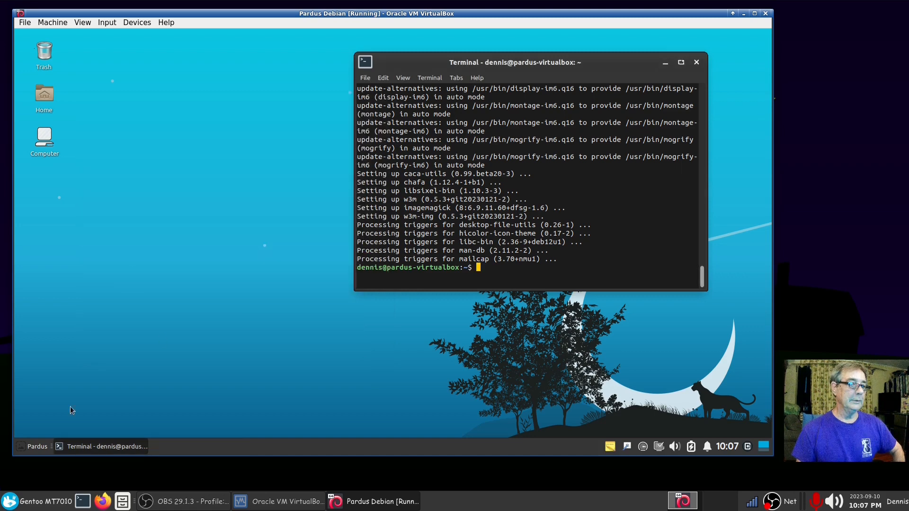
Step: Run neofetch in the guest terminal to show the system summary
{"action": "left_click", "coordinate": [40, 447]}
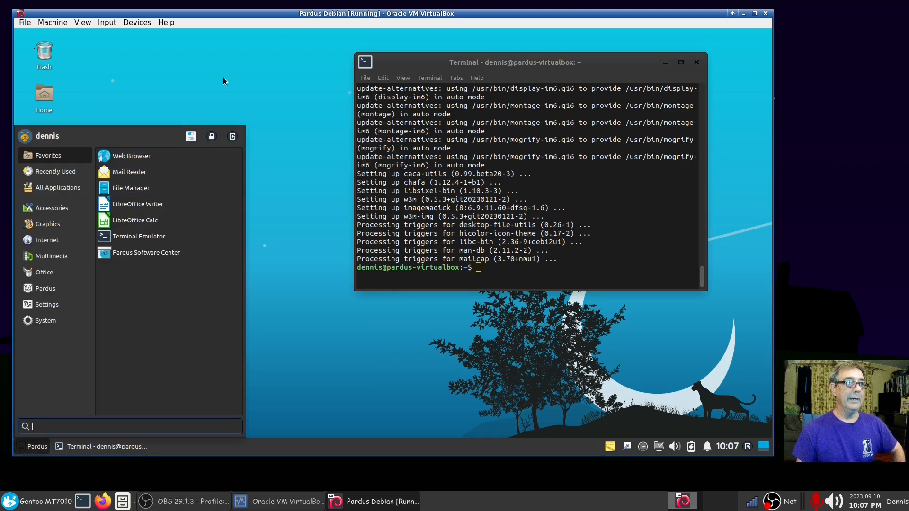
{"action": "left_click", "coordinate": [263, 91]}
{"action": "left_click", "coordinate": [493, 277]}
{"action": "type", "text": "cat /etc/os-release"}
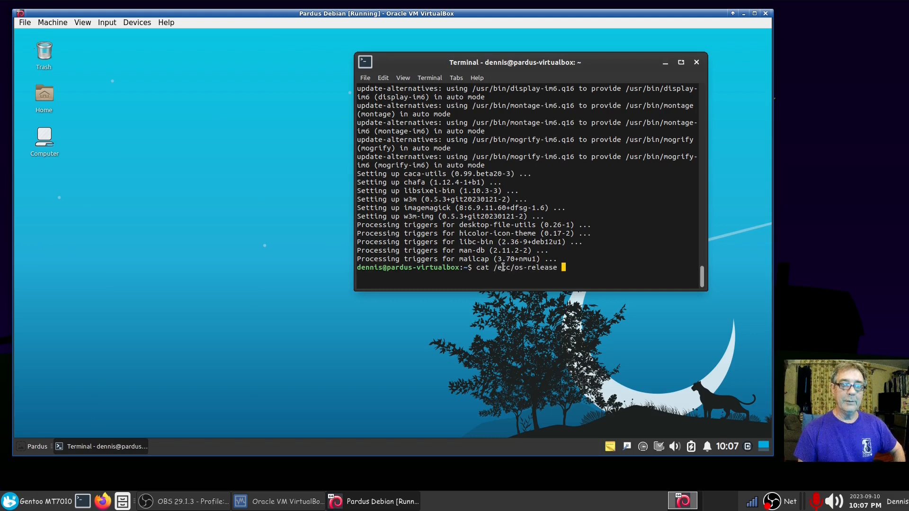
{"action": "key", "text": "Up"}
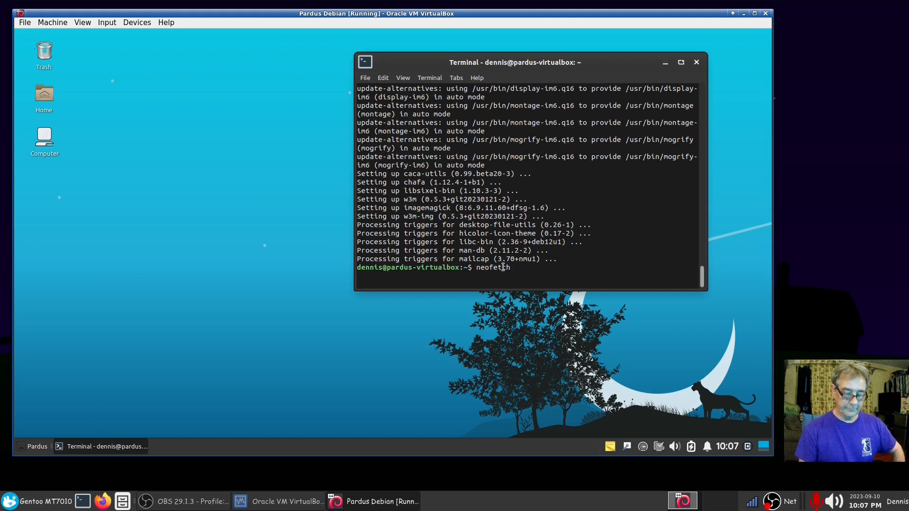
{"action": "key", "text": "Return"}
Step: Move and enlarge the terminal, then highlight the 1825 installed-package count
{"action": "left_click_drag", "start_coordinate": [571, 52], "coordinate": [379, 47]}
{"action": "left_click_drag", "start_coordinate": [516, 287], "coordinate": [561, 355]}
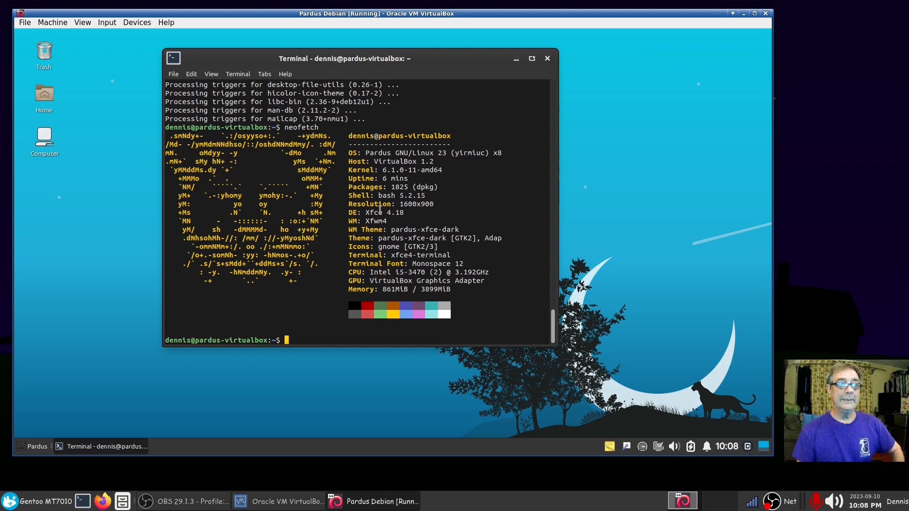
{"action": "left_click_drag", "start_coordinate": [392, 187], "coordinate": [405, 187]}
{"action": "left_click", "coordinate": [449, 195]}
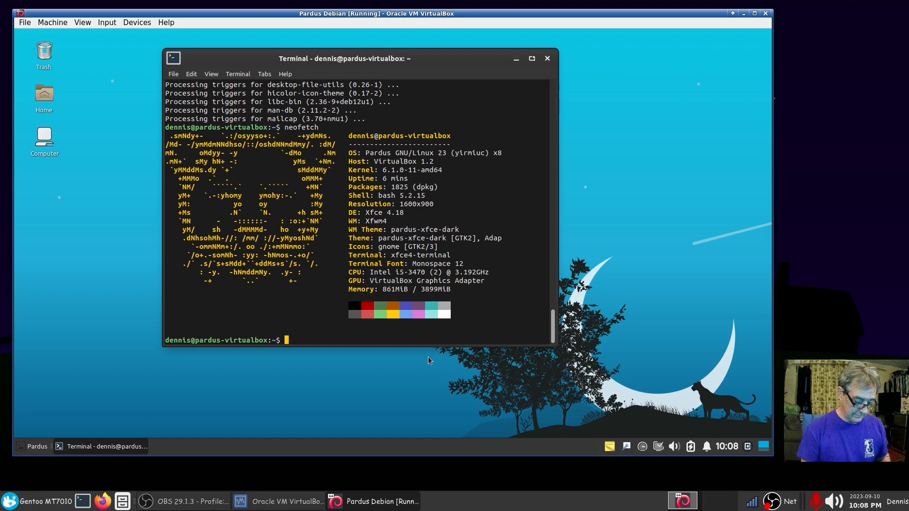
Step: Run flatpak to confirm it is not installed, then close the terminal
{"action": "type", "text": "flatpak"}
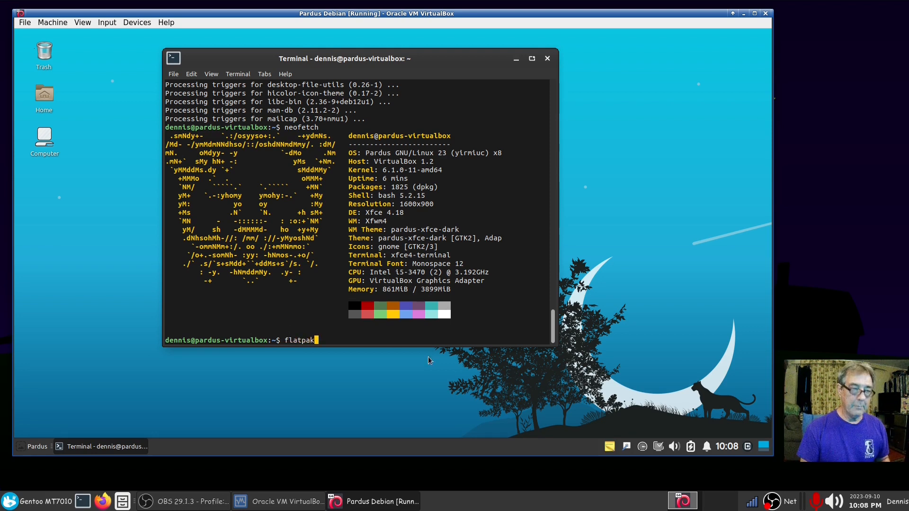
{"action": "key", "text": "Return"}
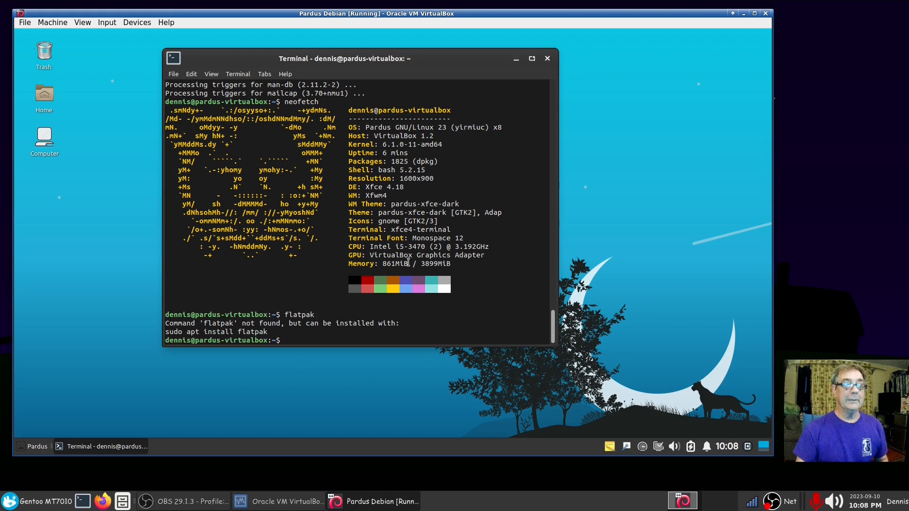
{"action": "left_click", "coordinate": [548, 59]}
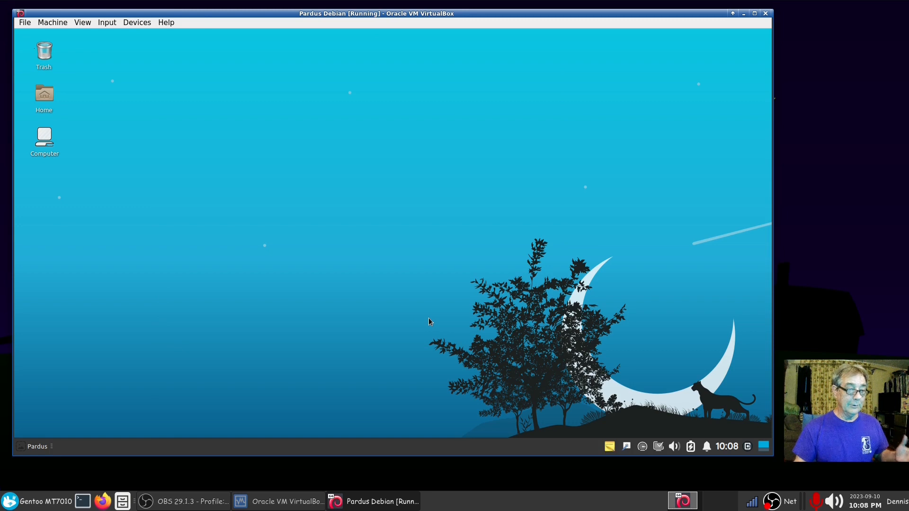
Step: Launch Pardus Package Installer, cancel the .deb file browser, and close the installer
{"action": "left_click", "coordinate": [33, 448]}
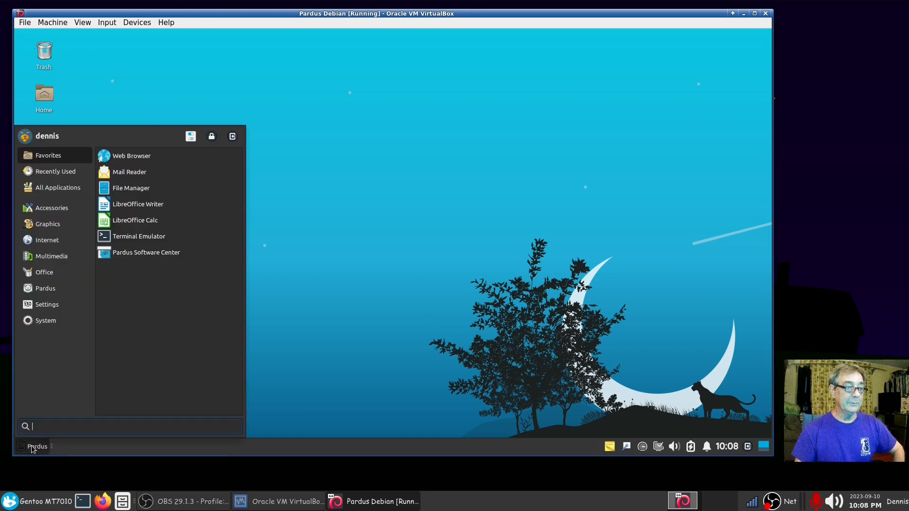
{"action": "left_click", "coordinate": [48, 289]}
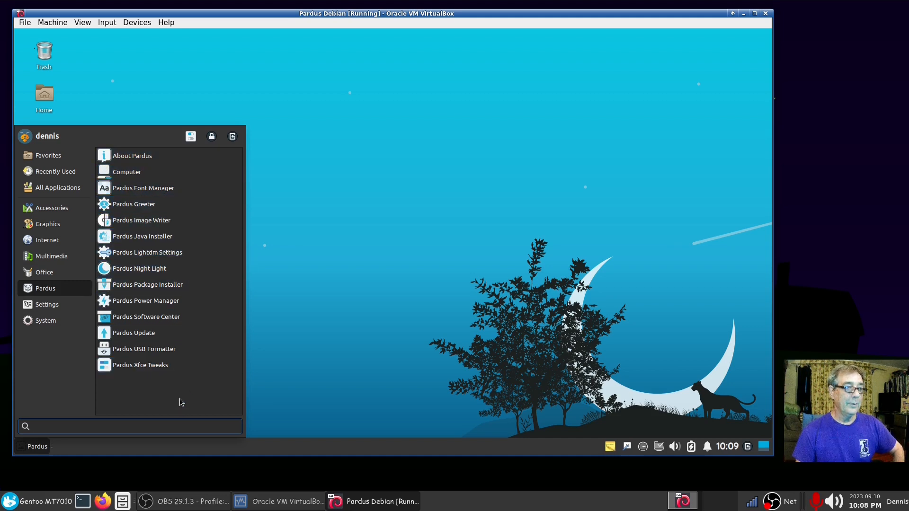
{"action": "left_click", "coordinate": [199, 285]}
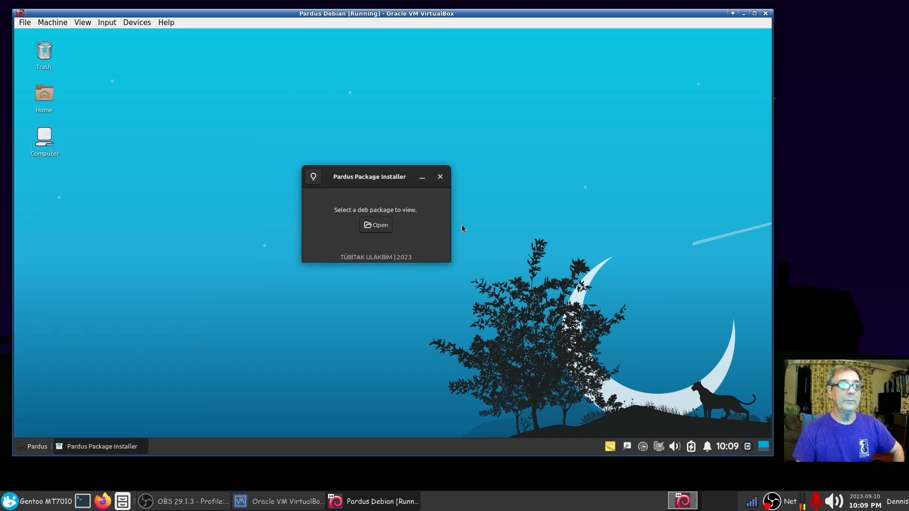
{"action": "left_click_drag", "start_coordinate": [365, 176], "coordinate": [336, 167]}
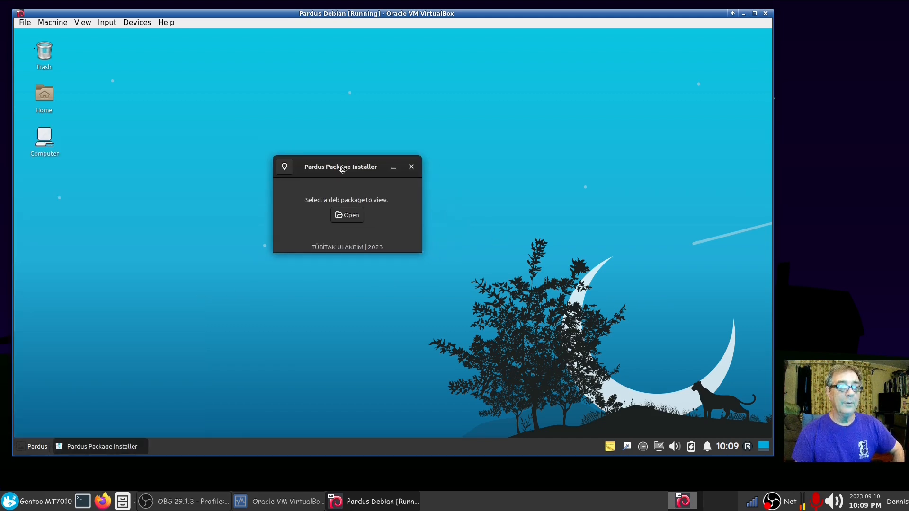
{"action": "left_click", "coordinate": [350, 219]}
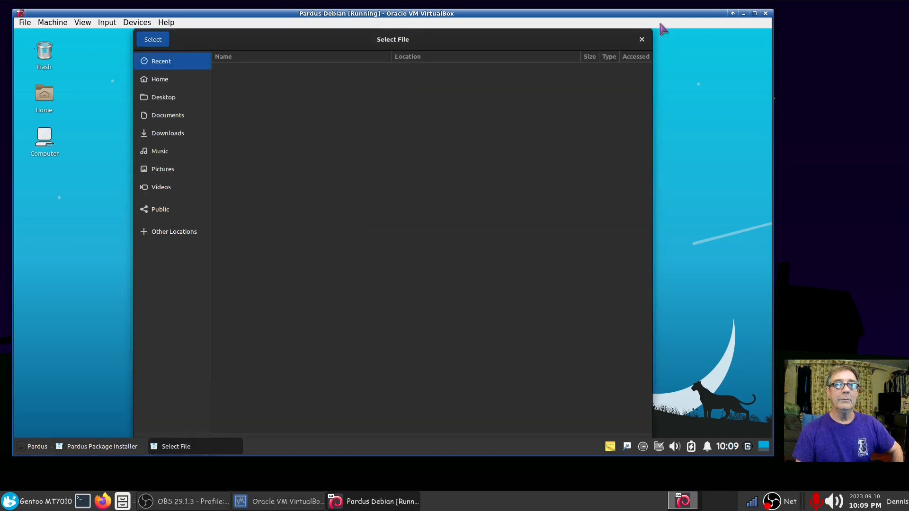
{"action": "left_click", "coordinate": [642, 39]}
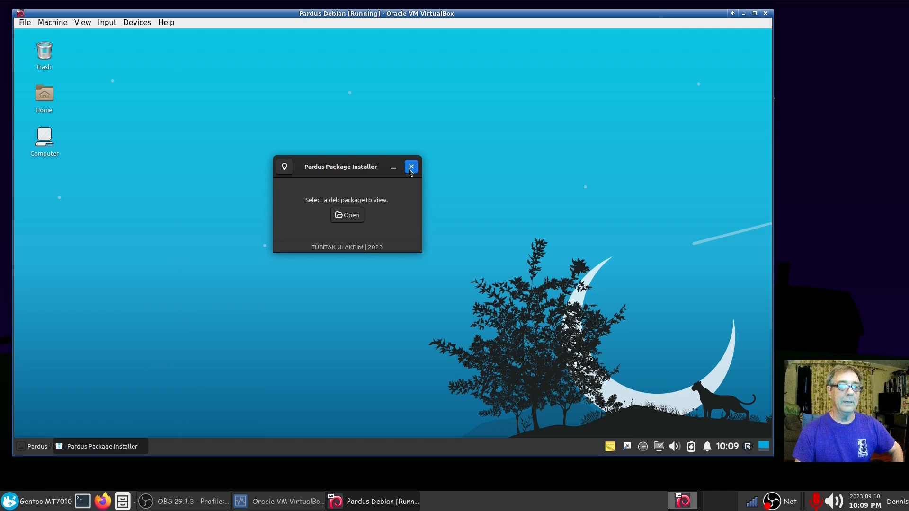
{"action": "left_click", "coordinate": [412, 167]}
Step: Launch Pardus Software Center from the Pardus category
{"action": "left_click", "coordinate": [37, 447]}
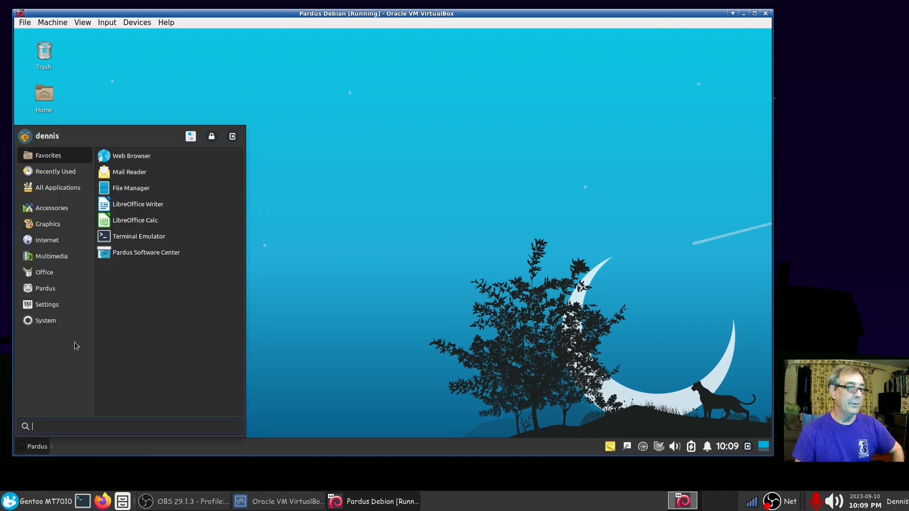
{"action": "left_click", "coordinate": [47, 290]}
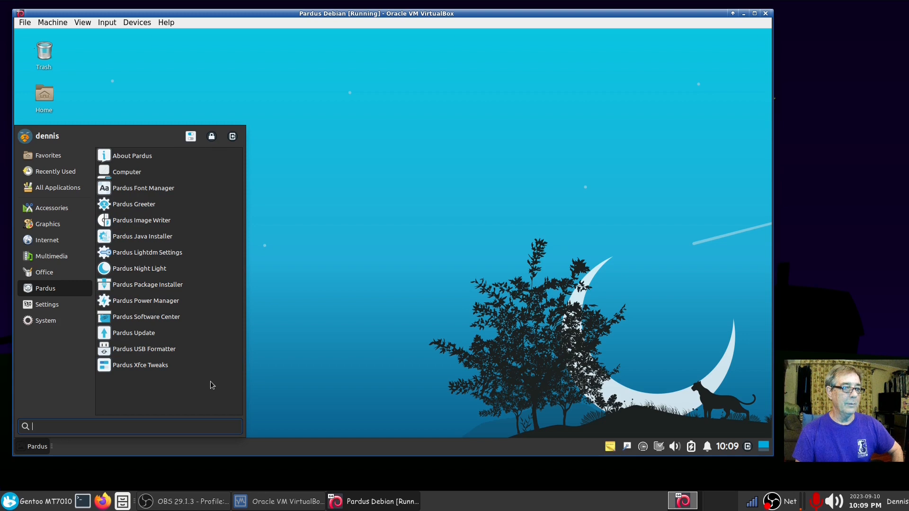
{"action": "left_click", "coordinate": [196, 318]}
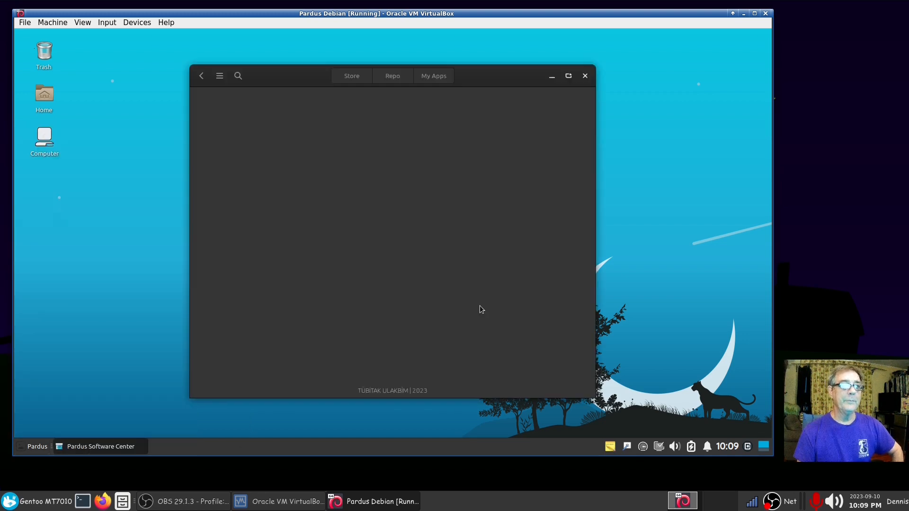
Step: Check the Software Center's About box showing version 0.7.2, then open the app search view
{"action": "left_click_drag", "start_coordinate": [219, 78], "coordinate": [210, 72]}
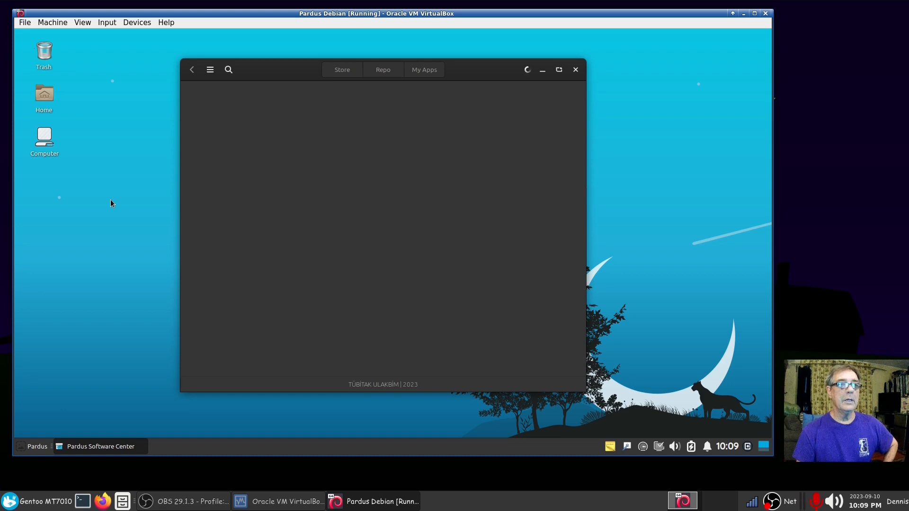
{"action": "left_click", "coordinate": [211, 71]}
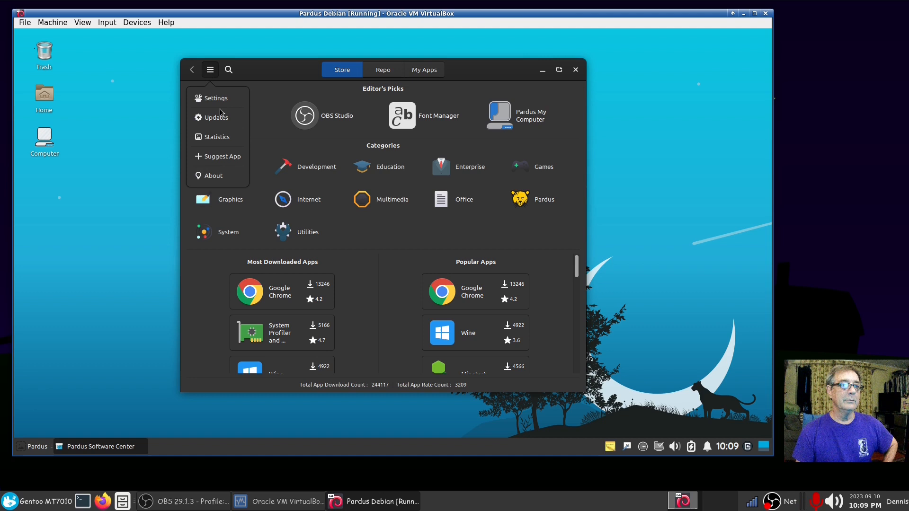
{"action": "left_click", "coordinate": [213, 176]}
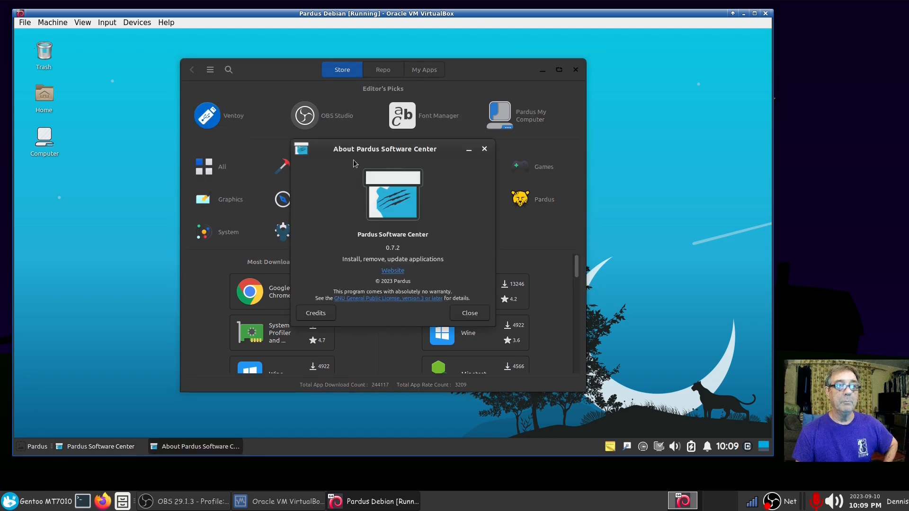
{"action": "left_click", "coordinate": [469, 313]}
{"action": "left_click_drag", "start_coordinate": [475, 71], "coordinate": [433, 67]}
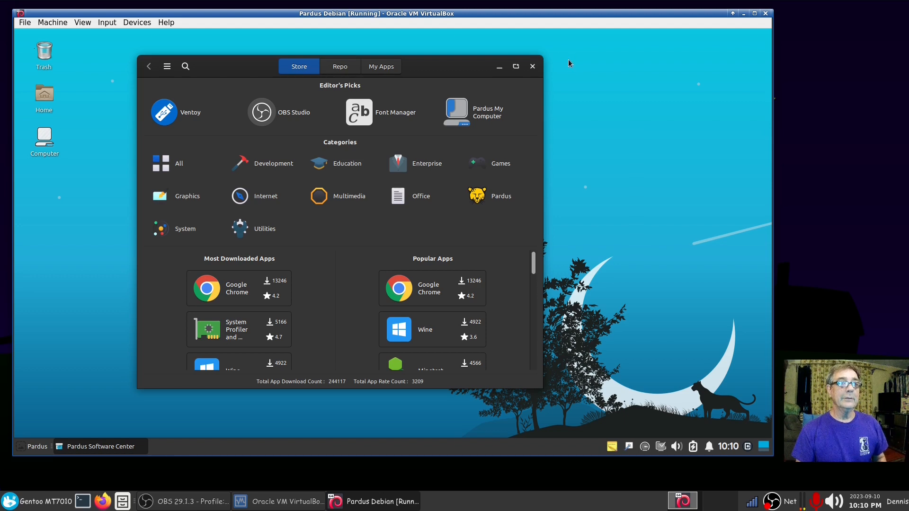
{"action": "left_click", "coordinate": [185, 67]}
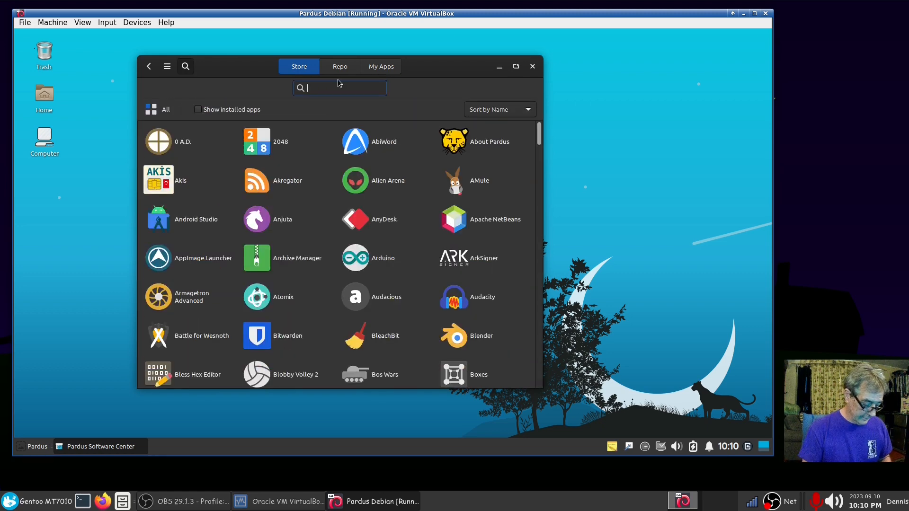
Step: Search for 'audacity', view its details page and the Repo tab, then close the Software Center
{"action": "type", "text": "audaci"}
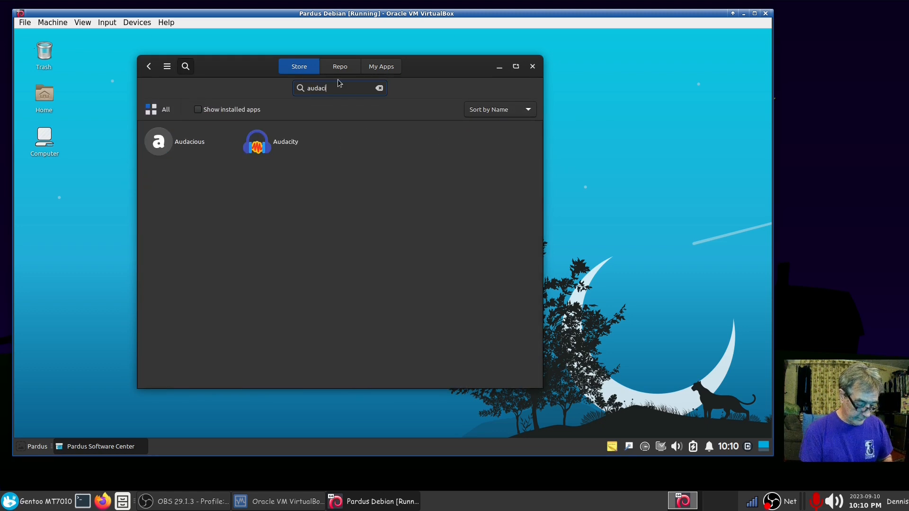
{"action": "type", "text": "ty"}
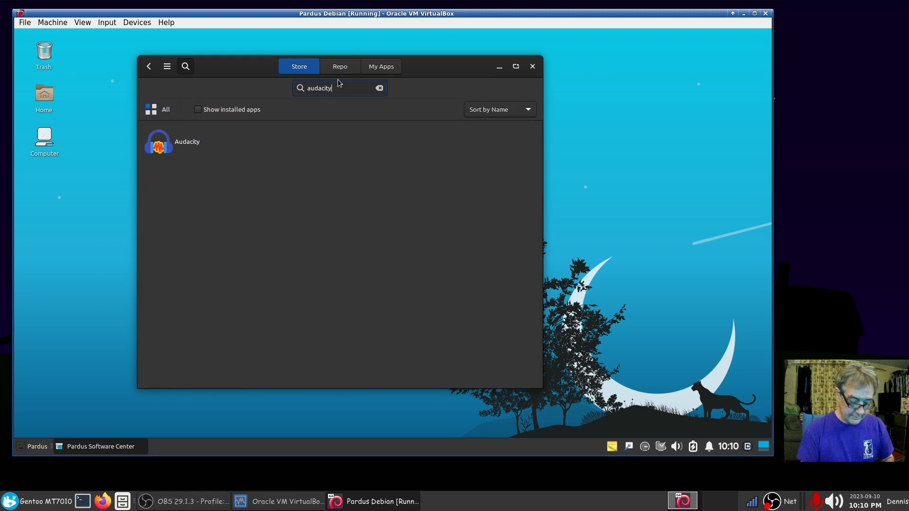
{"action": "left_click", "coordinate": [185, 148]}
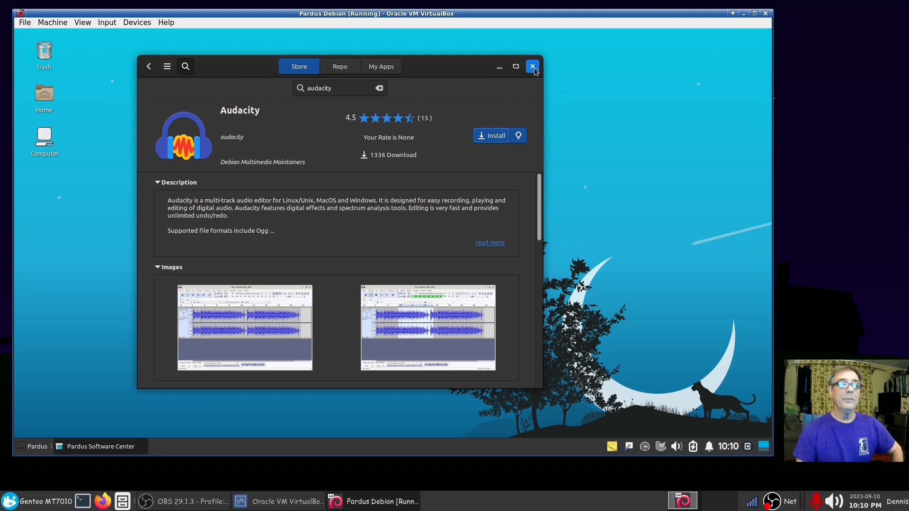
{"action": "left_click", "coordinate": [339, 66]}
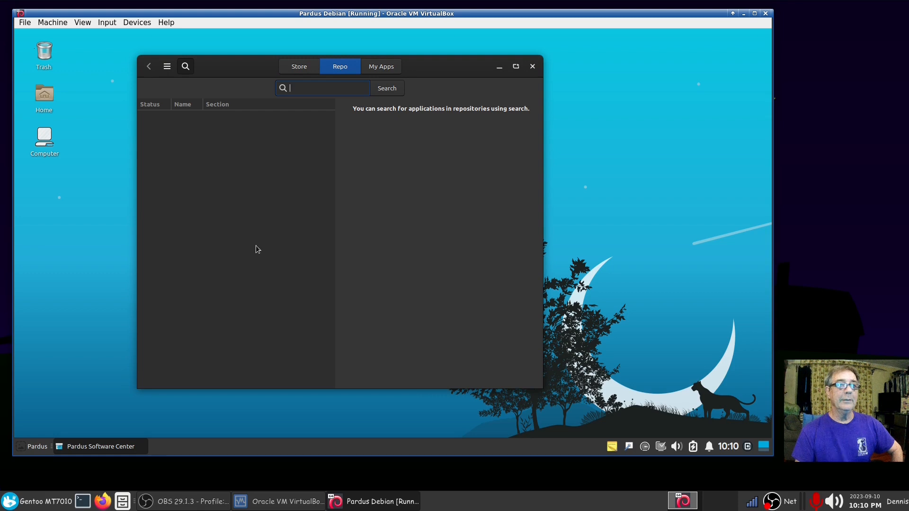
{"action": "left_click", "coordinate": [534, 66]}
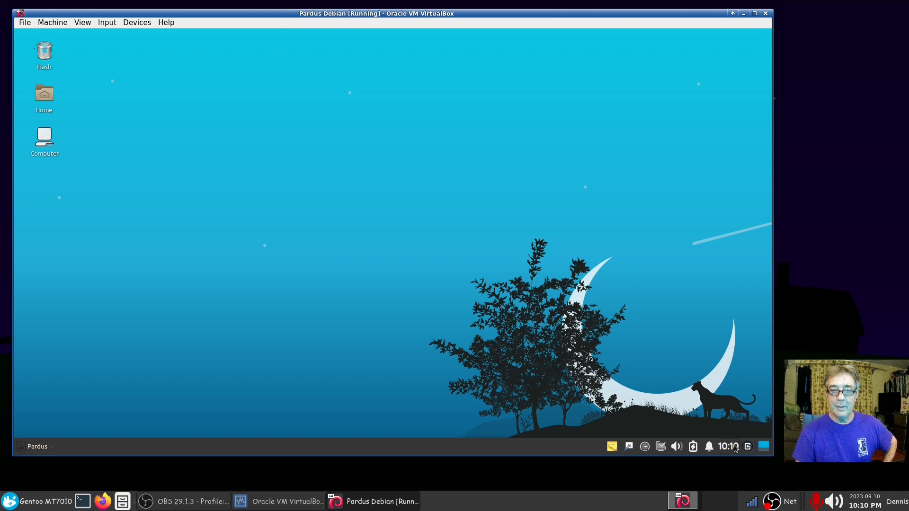
Step: Open Volume Control and review its tabs, keeping the Analog Stereo Duplex profile
{"action": "left_click", "coordinate": [677, 447]}
{"action": "left_click", "coordinate": [605, 400]}
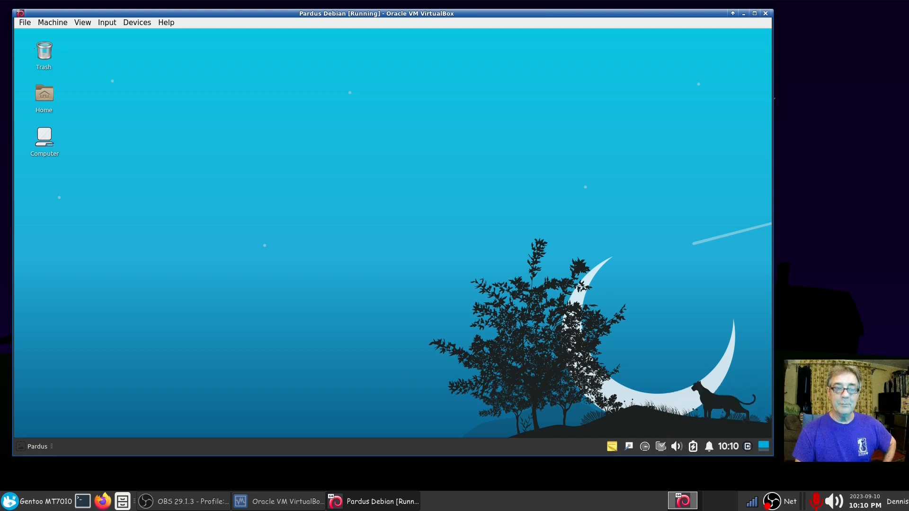
{"action": "left_click_drag", "start_coordinate": [369, 142], "coordinate": [330, 135]}
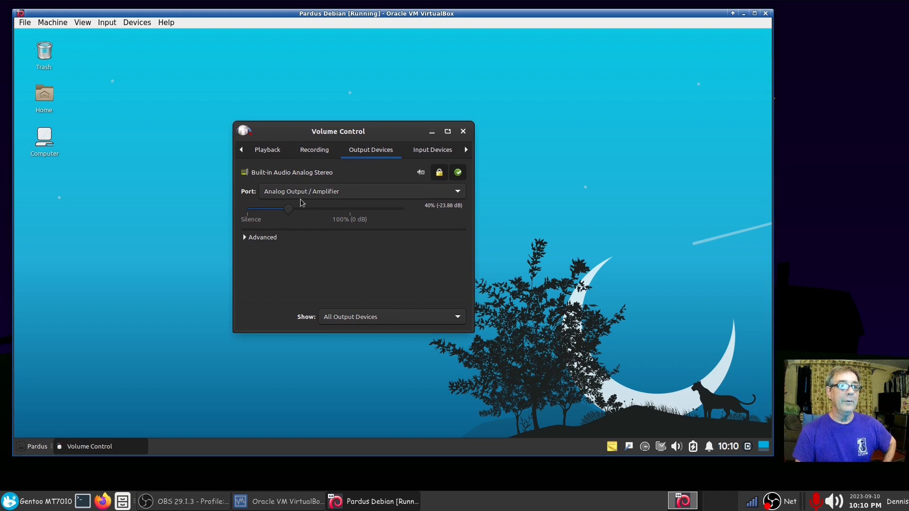
{"action": "left_click_drag", "start_coordinate": [288, 210], "coordinate": [320, 209]}
{"action": "left_click", "coordinate": [466, 150]}
{"action": "left_click", "coordinate": [466, 150]}
{"action": "left_click", "coordinate": [388, 183]}
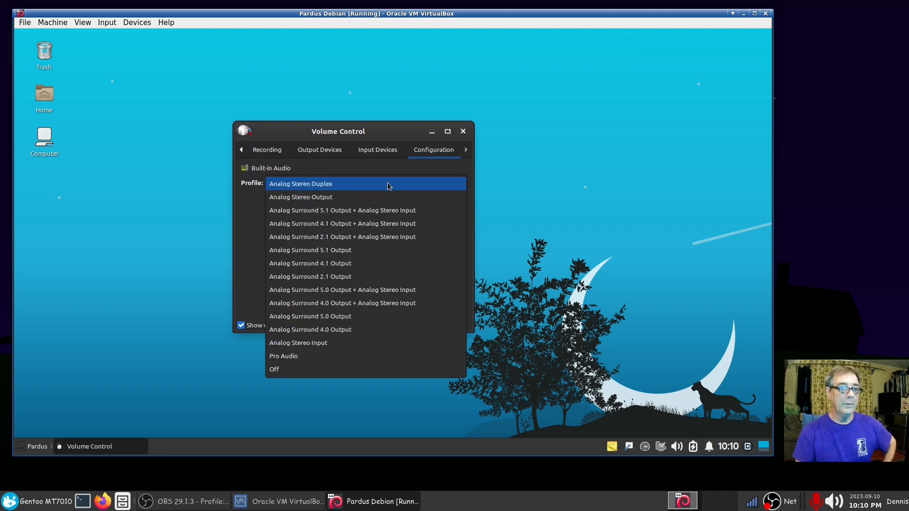
{"action": "left_click", "coordinate": [387, 182]}
{"action": "left_click", "coordinate": [241, 150]}
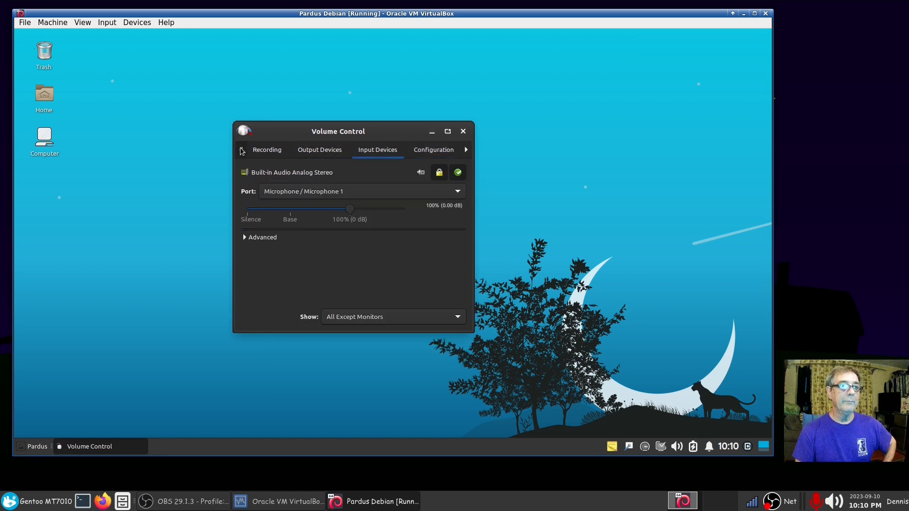
{"action": "left_click", "coordinate": [241, 149]}
{"action": "left_click", "coordinate": [241, 150]}
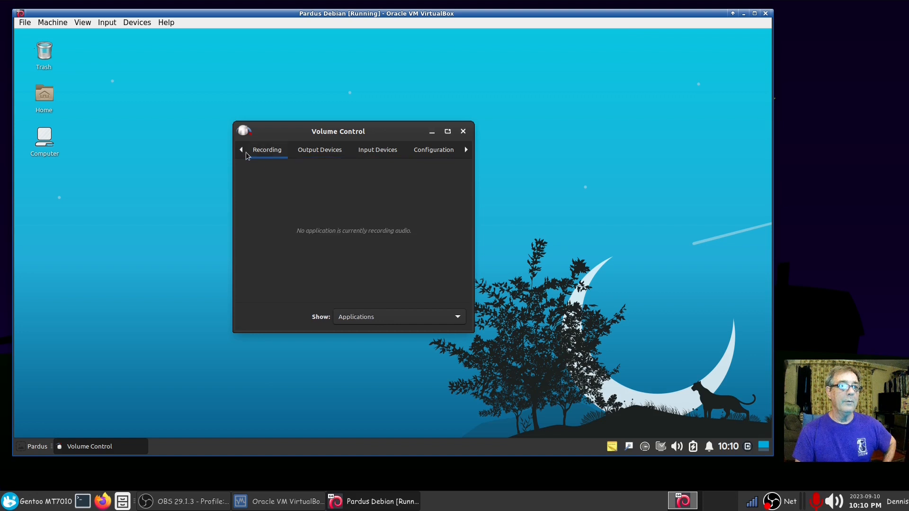
{"action": "left_click", "coordinate": [242, 150]}
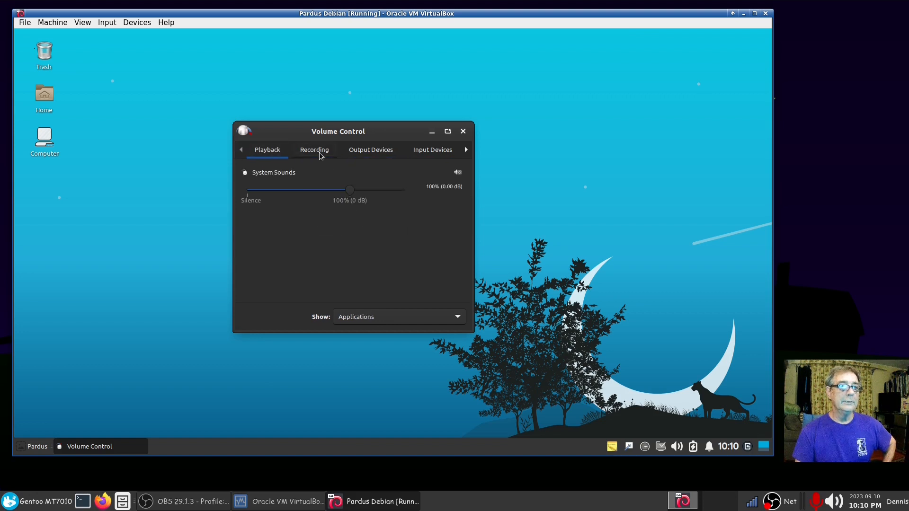
Step: Keep the Analog Output port, raise output volume from 73% to 108%, and close Volume Control
{"action": "left_click", "coordinate": [367, 151]}
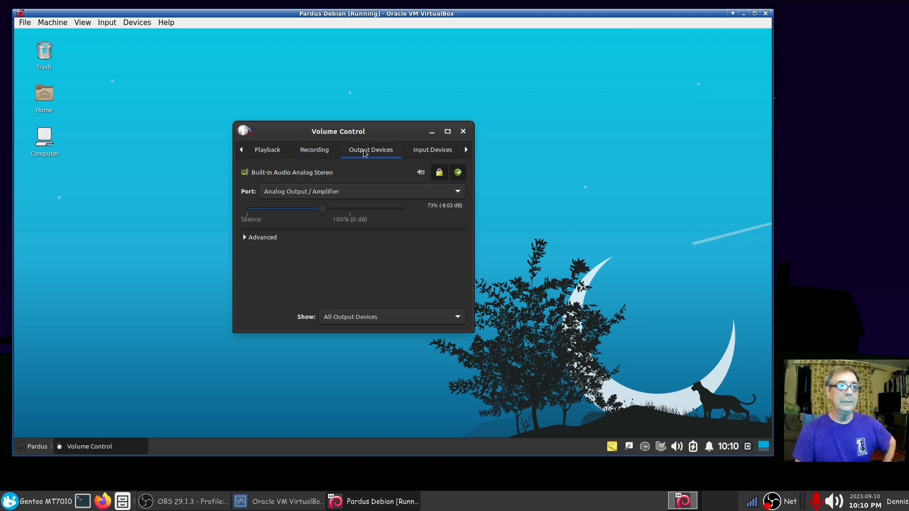
{"action": "left_click", "coordinate": [351, 194]}
{"action": "left_click", "coordinate": [354, 190]}
{"action": "left_click_drag", "start_coordinate": [323, 211], "coordinate": [358, 212]}
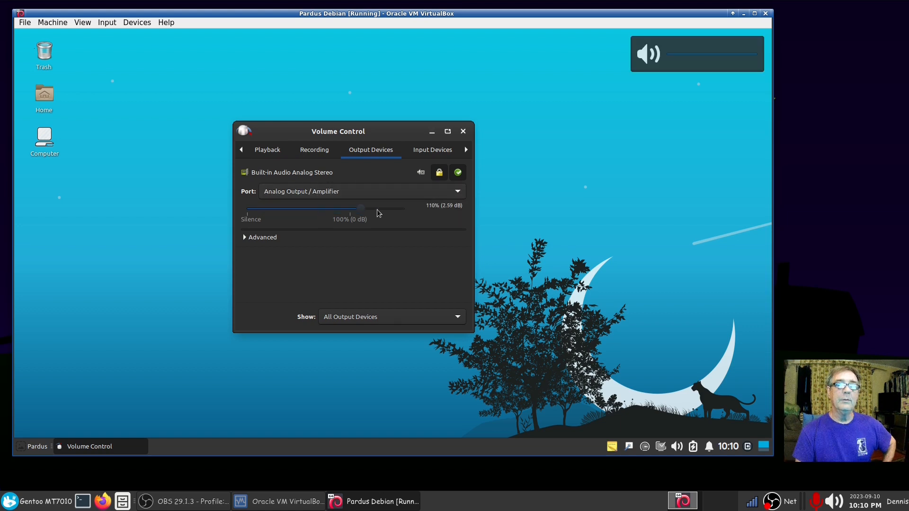
{"action": "left_click", "coordinate": [433, 155]}
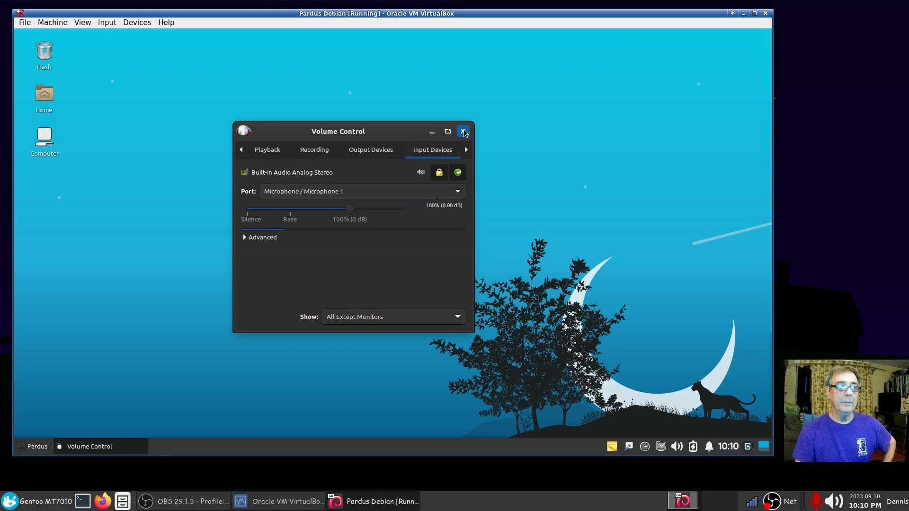
{"action": "left_click", "coordinate": [463, 131]}
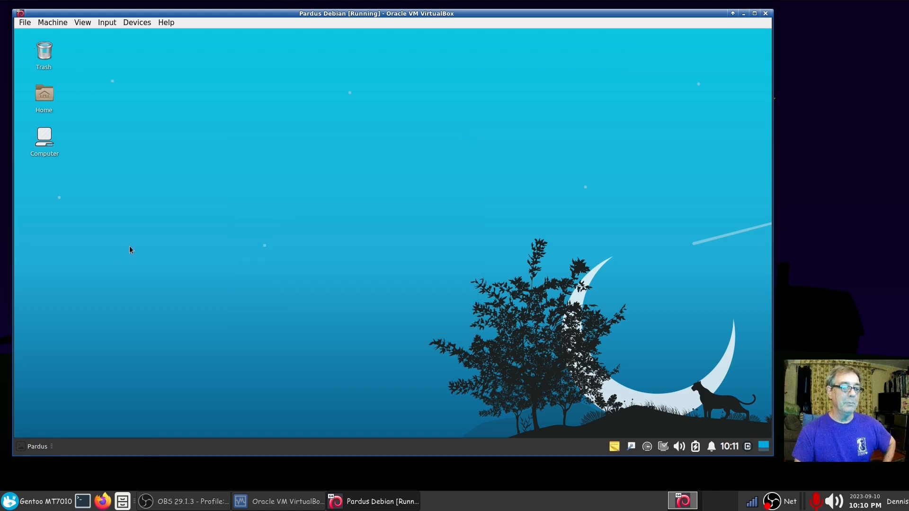
{"action": "left_click", "coordinate": [27, 448]}
{"action": "left_click", "coordinate": [312, 268]}
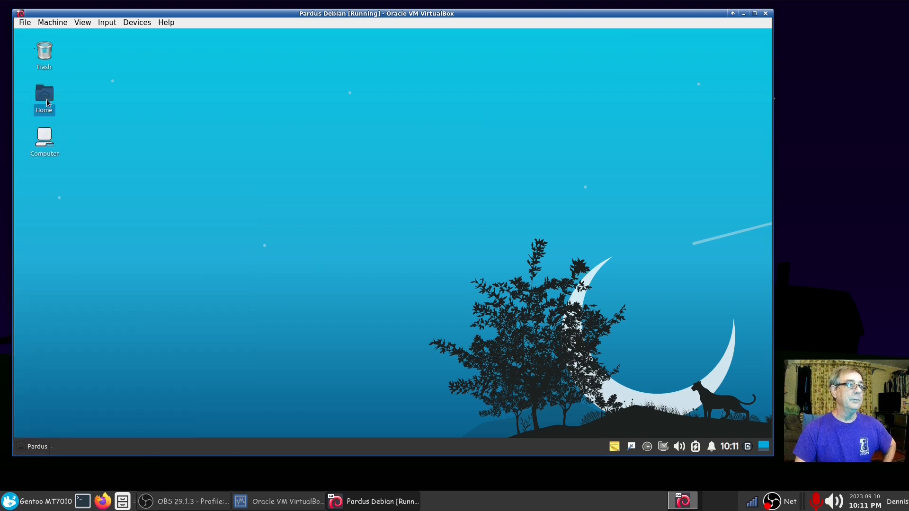
Step: Open My Computer and show the root file system (21 folders, 24.2 GiB free) in Thunar
{"action": "double_click", "coordinate": [47, 139]}
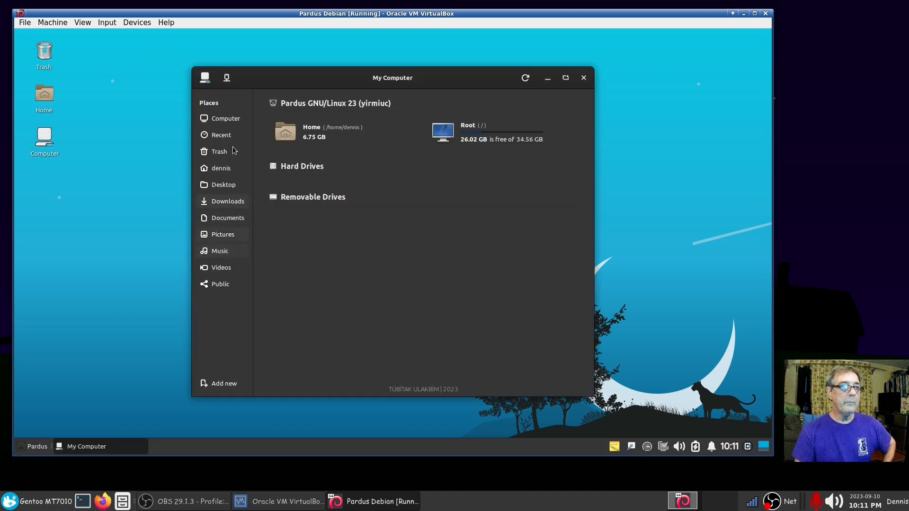
{"action": "left_click", "coordinate": [231, 120]}
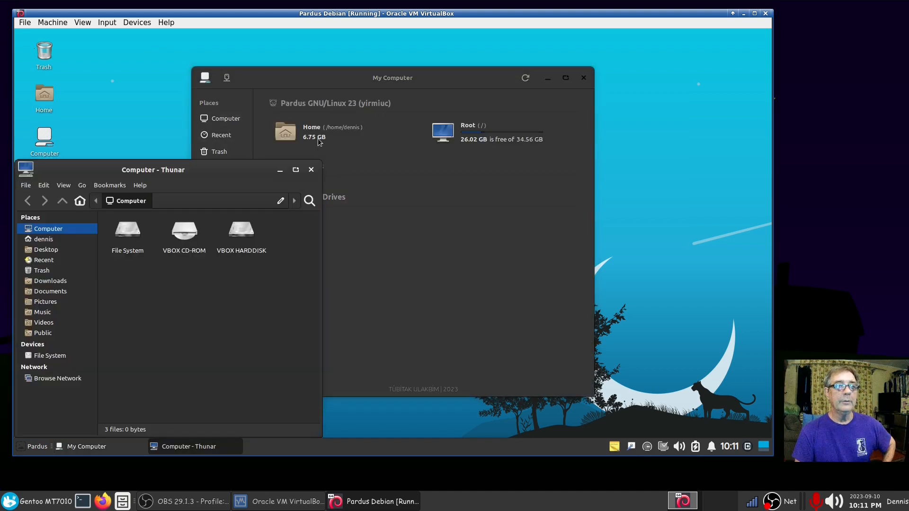
{"action": "left_click", "coordinate": [310, 170]}
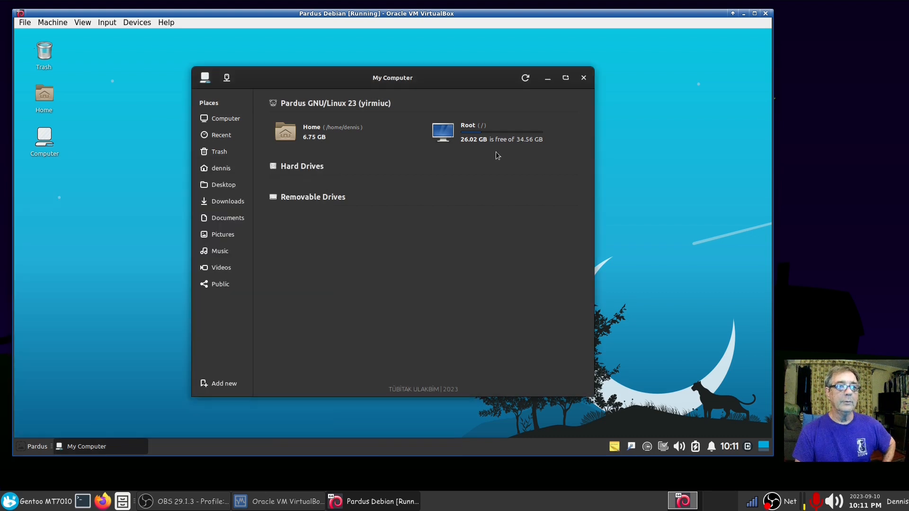
{"action": "left_click", "coordinate": [493, 142]}
{"action": "left_click_drag", "start_coordinate": [251, 170], "coordinate": [402, 100]}
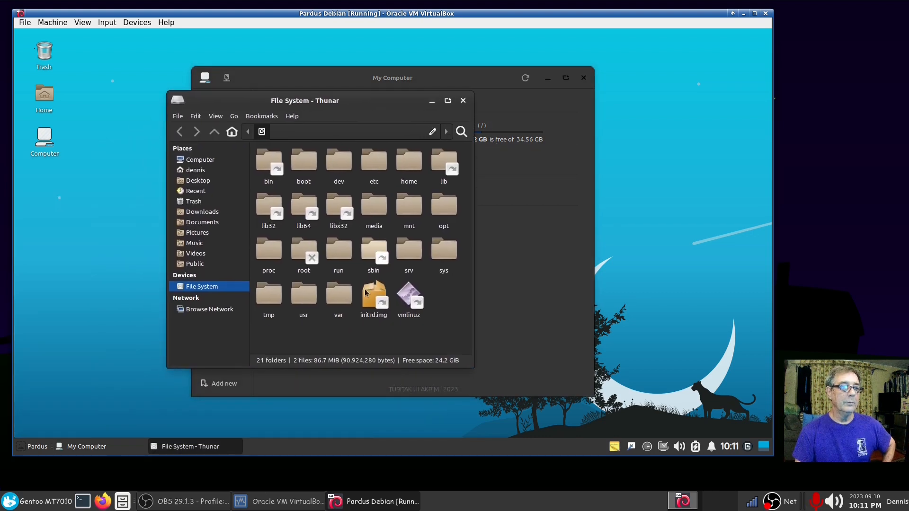
Step: Browse to /usr/share/sounds/alsa and copy Front_Center.wav
{"action": "double_click", "coordinate": [304, 308]}
{"action": "double_click", "coordinate": [407, 210]}
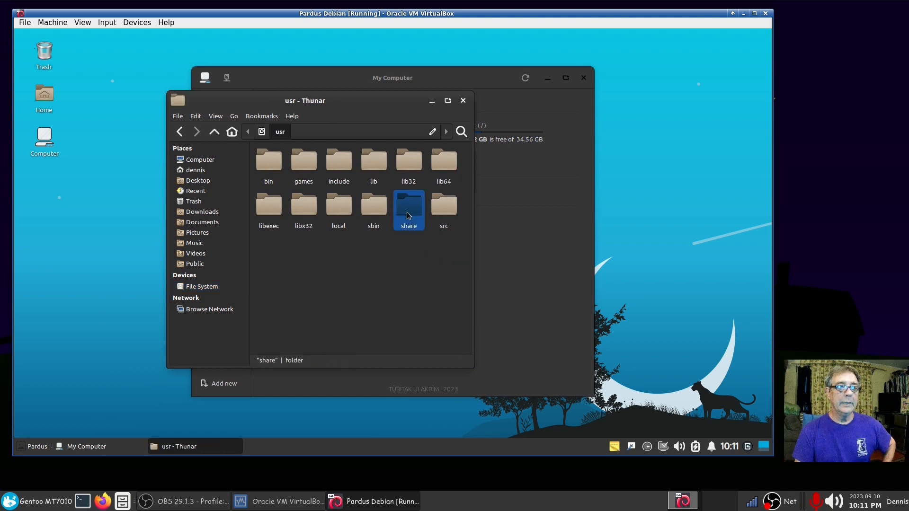
{"action": "left_click_drag", "start_coordinate": [472, 157], "coordinate": [459, 311]}
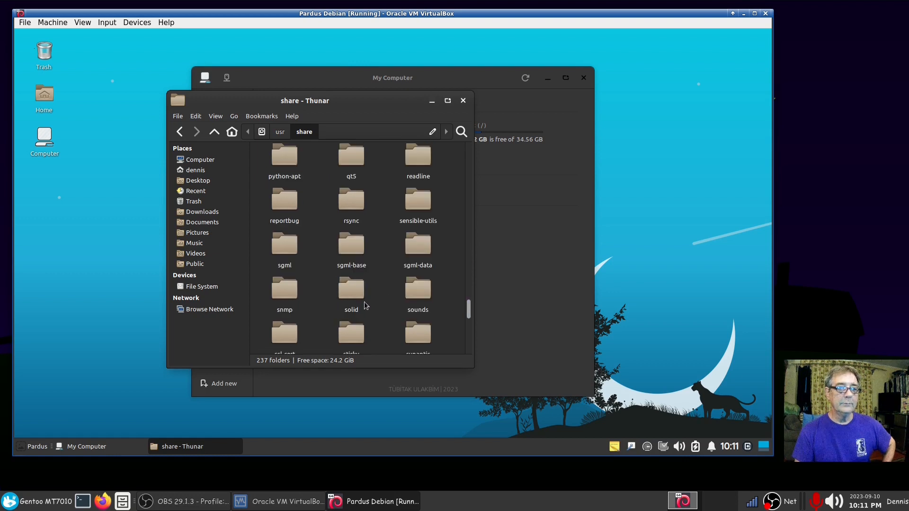
{"action": "double_click", "coordinate": [420, 297]}
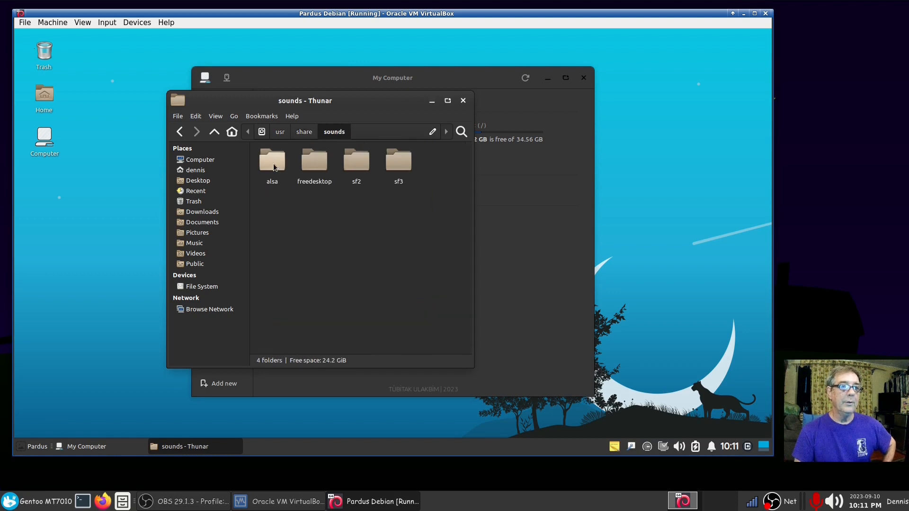
{"action": "double_click", "coordinate": [273, 163]}
{"action": "left_click", "coordinate": [291, 175]}
{"action": "right_click", "coordinate": [291, 175]}
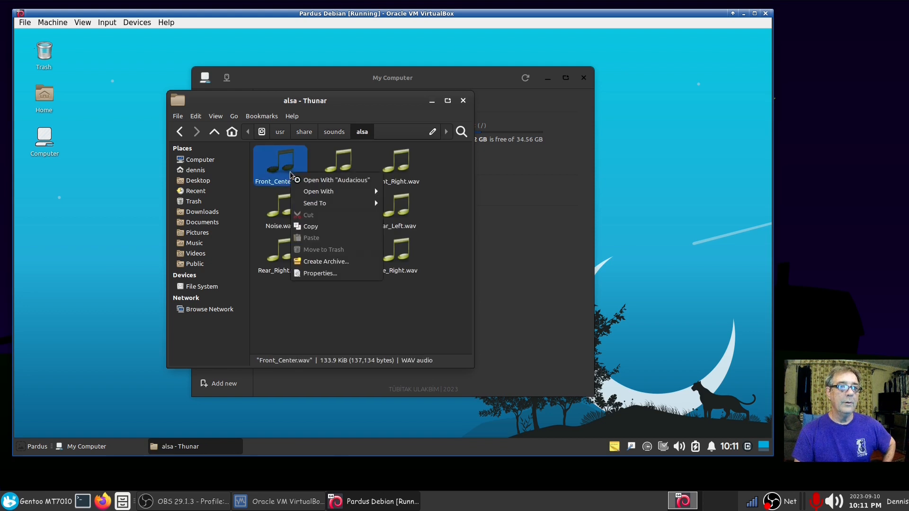
{"action": "left_click", "coordinate": [319, 227]}
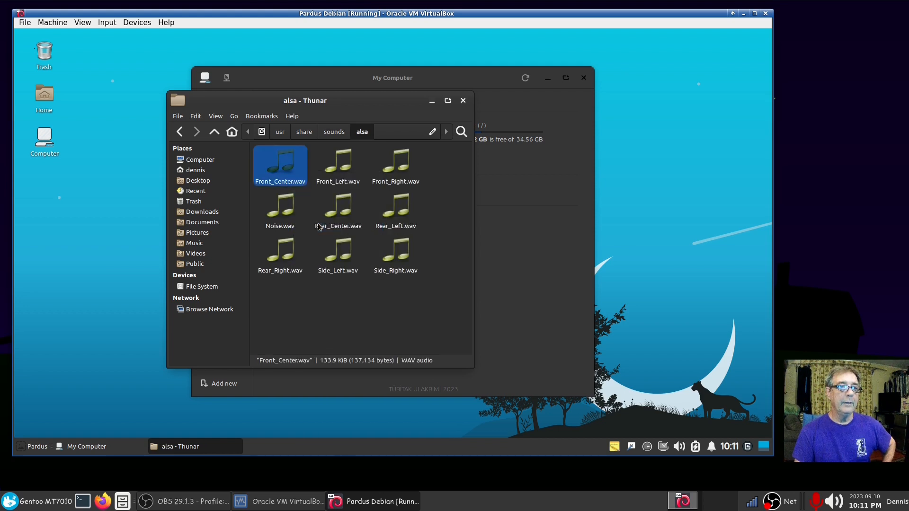
Step: Paste Front_Center.wav into the home Music folder and open it for playback
{"action": "left_click", "coordinate": [199, 245]}
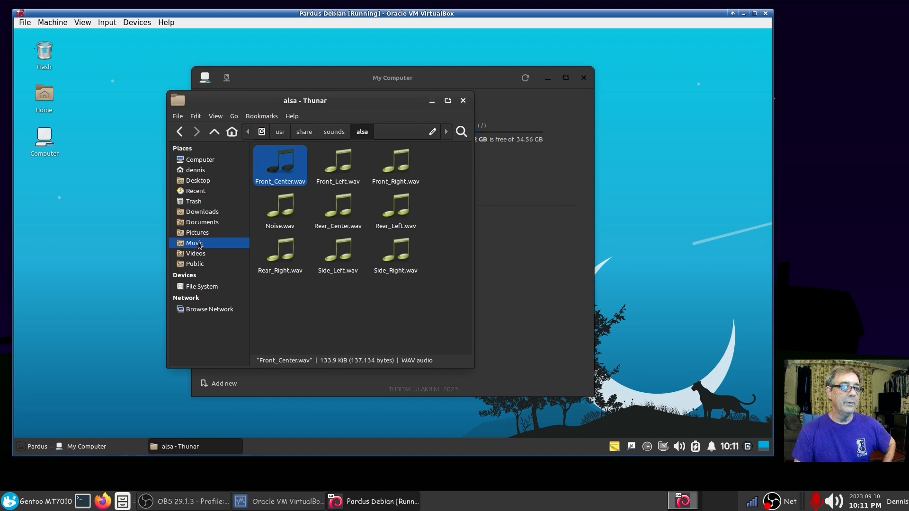
{"action": "right_click", "coordinate": [292, 257]}
{"action": "left_click", "coordinate": [306, 285]}
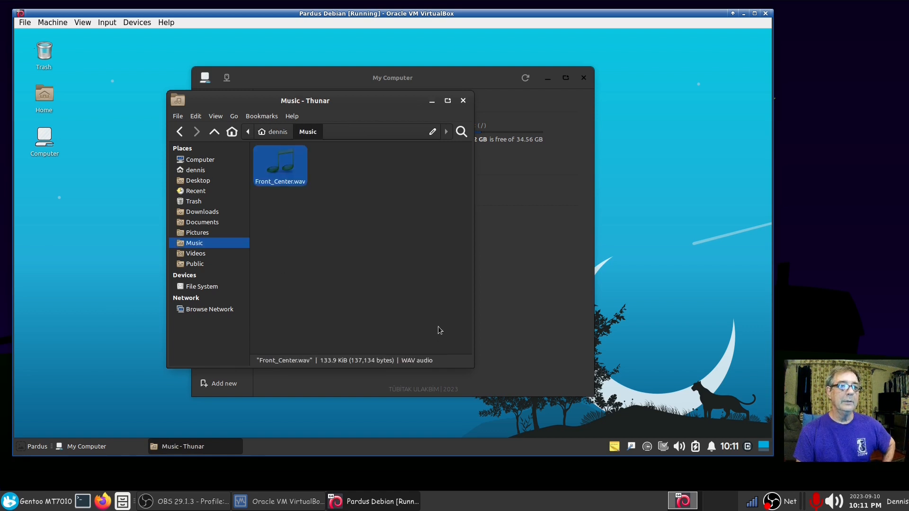
{"action": "key", "text": "Return"}
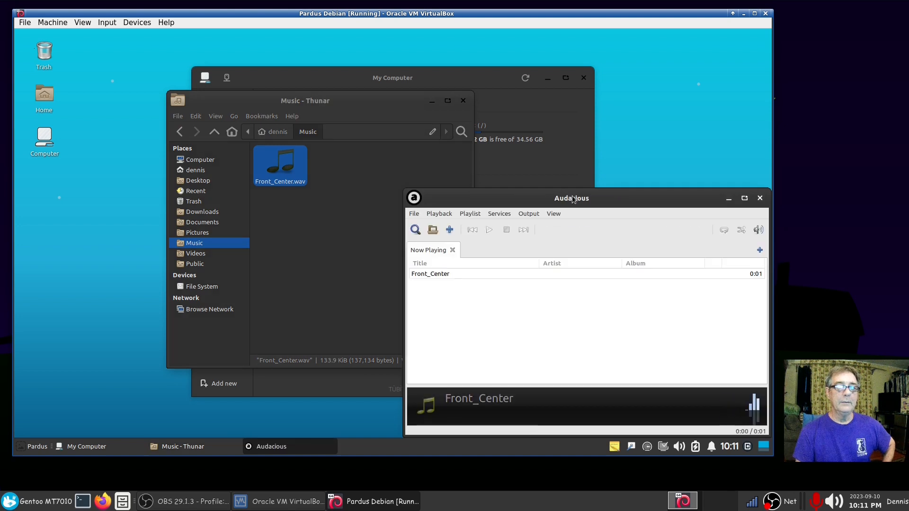
Step: Close Audacious, confirm Thunar's version 4.18.4 under Help > About, and close the Music window
{"action": "left_click_drag", "start_coordinate": [575, 196], "coordinate": [342, 133]}
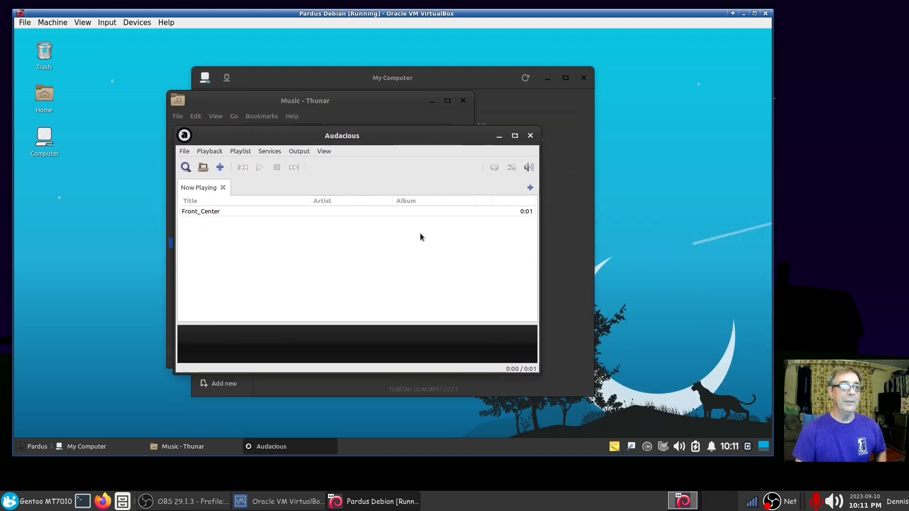
{"action": "left_click", "coordinate": [529, 142]}
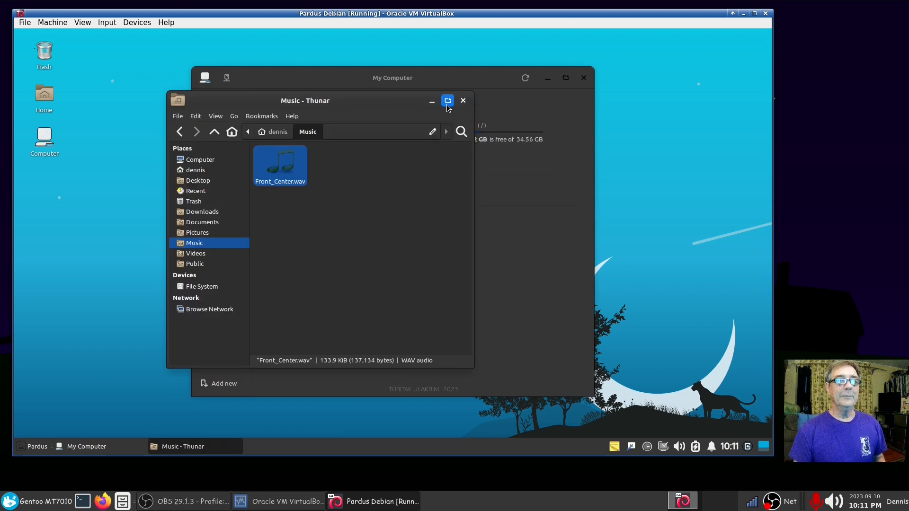
{"action": "left_click", "coordinate": [289, 116]}
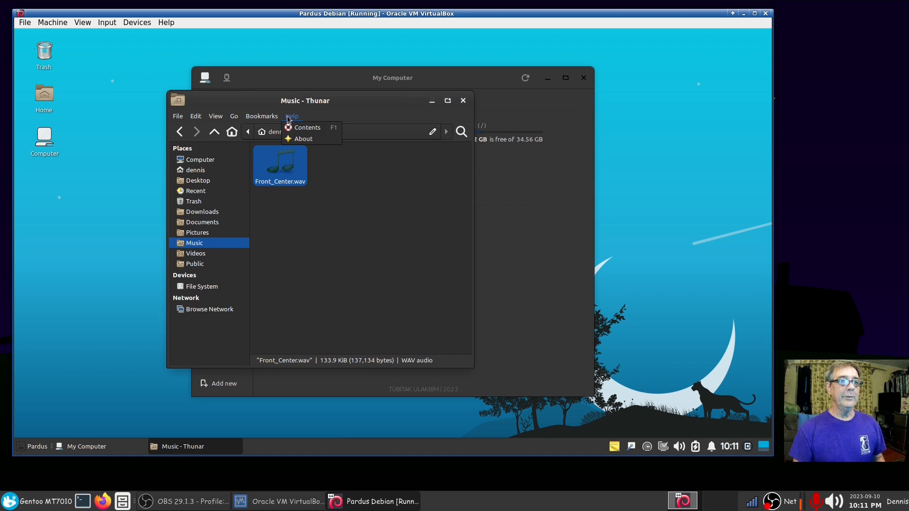
{"action": "left_click", "coordinate": [302, 143]}
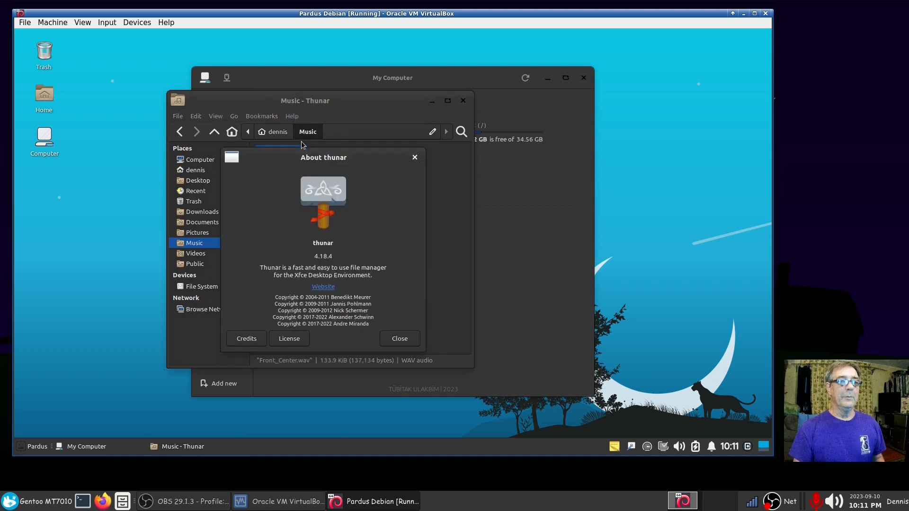
{"action": "left_click", "coordinate": [405, 343]}
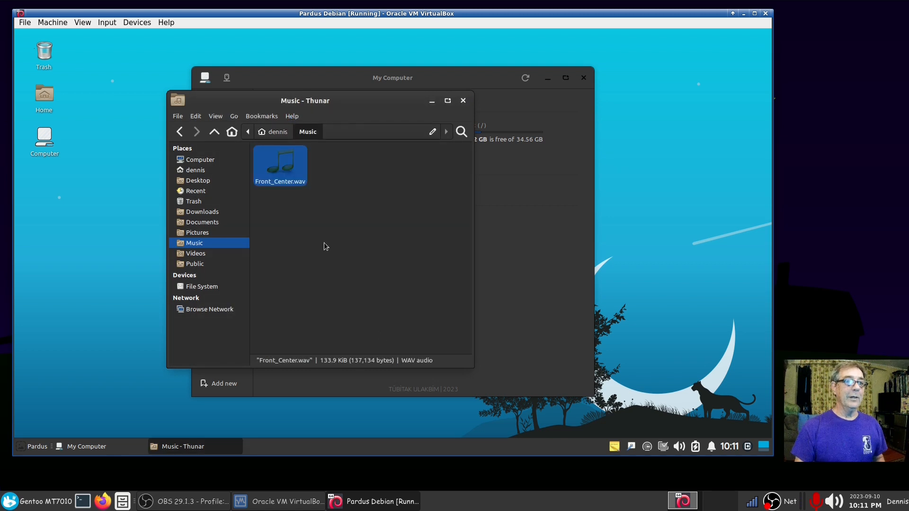
{"action": "left_click", "coordinate": [463, 101]}
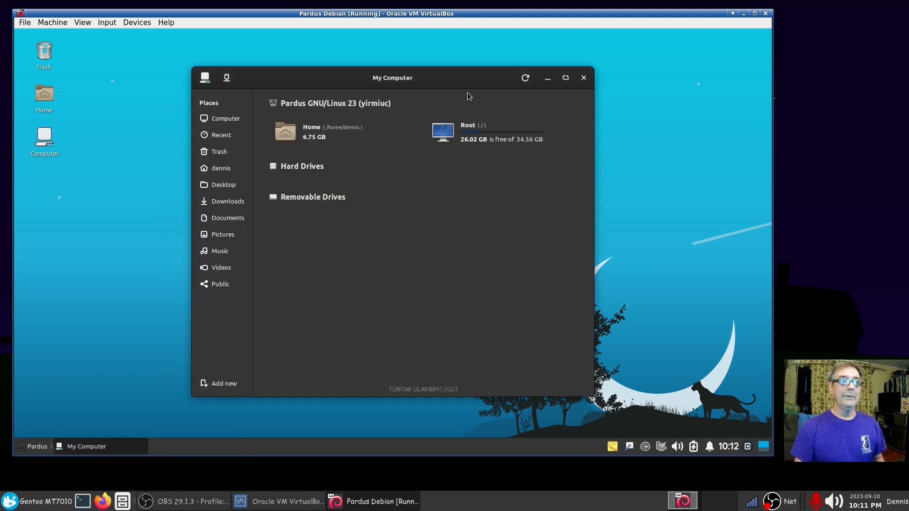
Step: Close My Computer and launch a terminal from the applications menu
{"action": "left_click", "coordinate": [606, 66]}
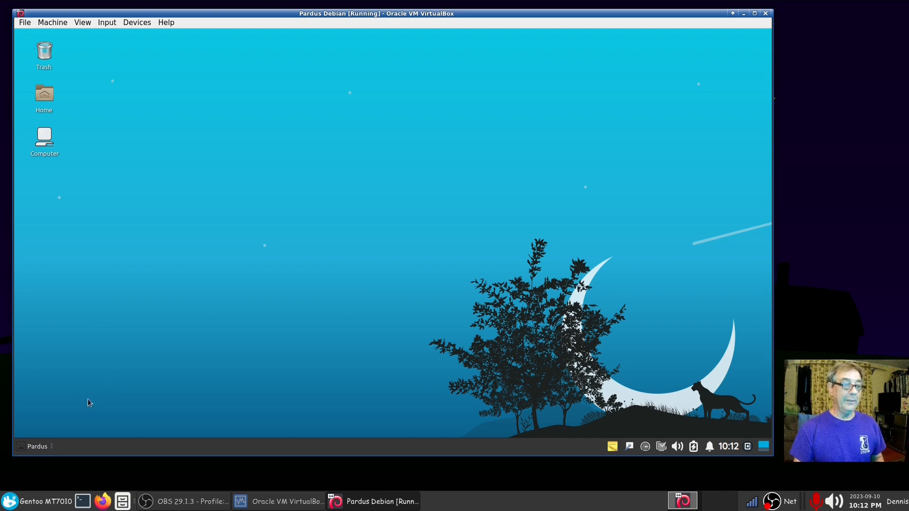
{"action": "left_click", "coordinate": [34, 450]}
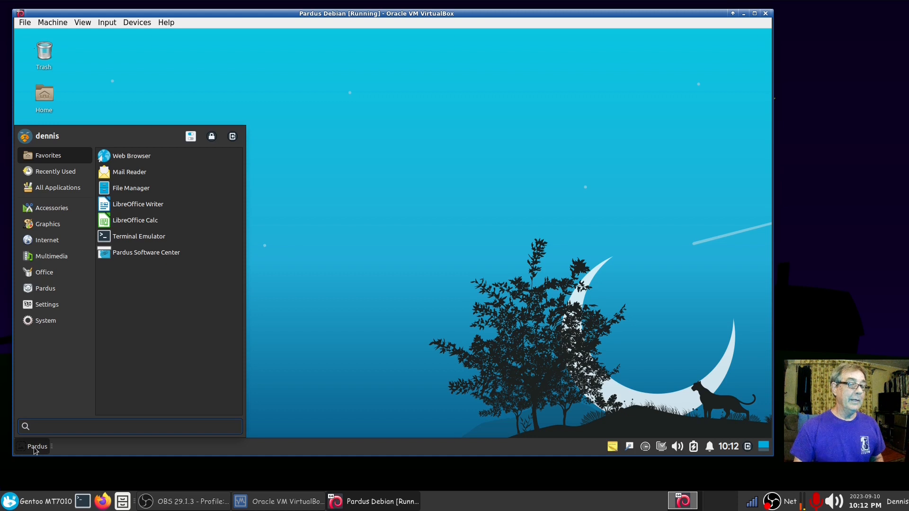
{"action": "left_click", "coordinate": [364, 327]}
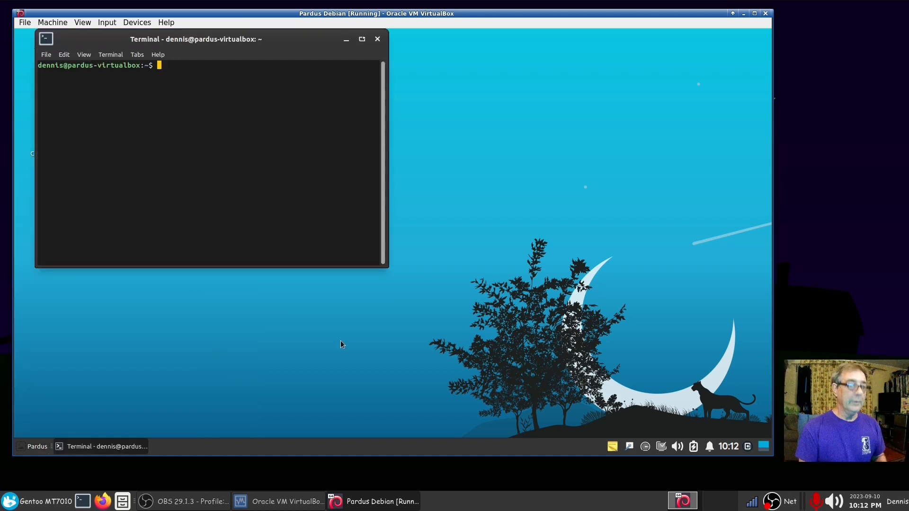
Step: Try htop (not installed), then run top in an enlarged terminal: 151 tasks, 1164.8 MiB used
{"action": "type", "text": "htop"}
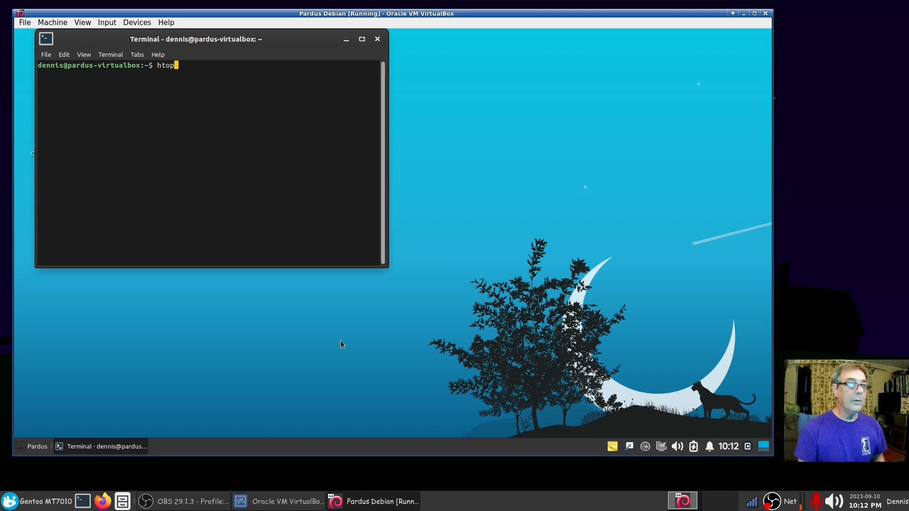
{"action": "key", "text": "Return"}
{"action": "type", "text": "top"}
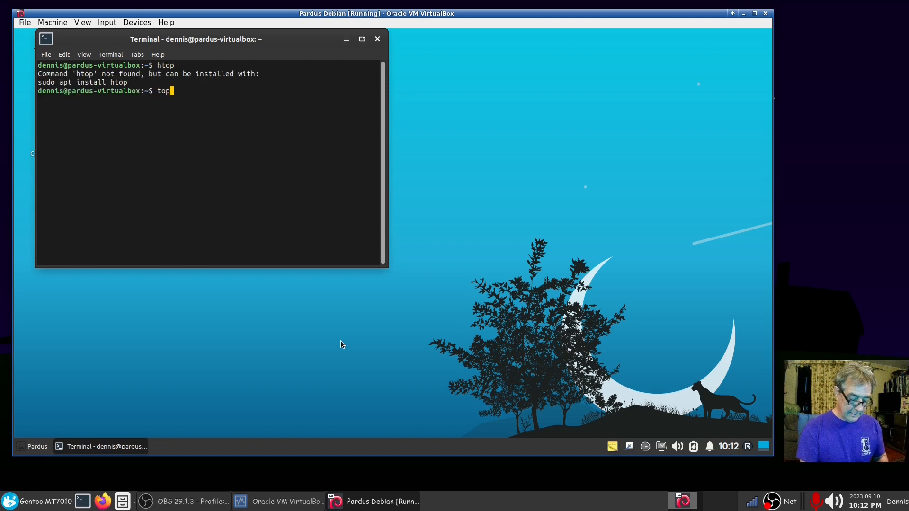
{"action": "key", "text": "Return"}
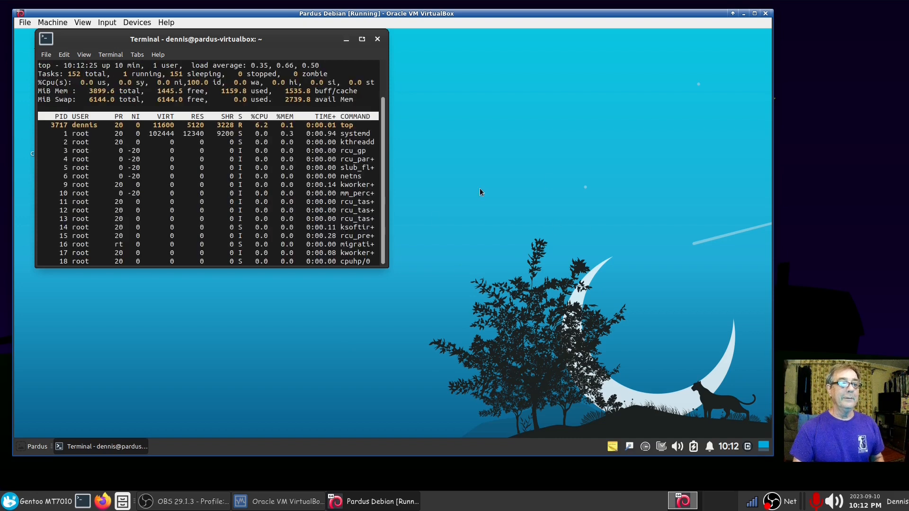
{"action": "left_click_drag", "start_coordinate": [384, 265], "coordinate": [523, 343]}
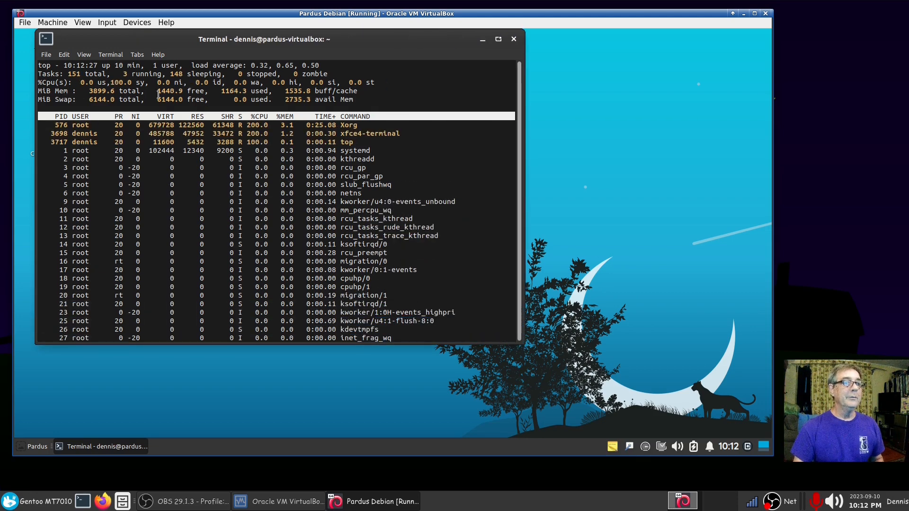
{"action": "left_click_drag", "start_coordinate": [221, 90], "coordinate": [238, 90]}
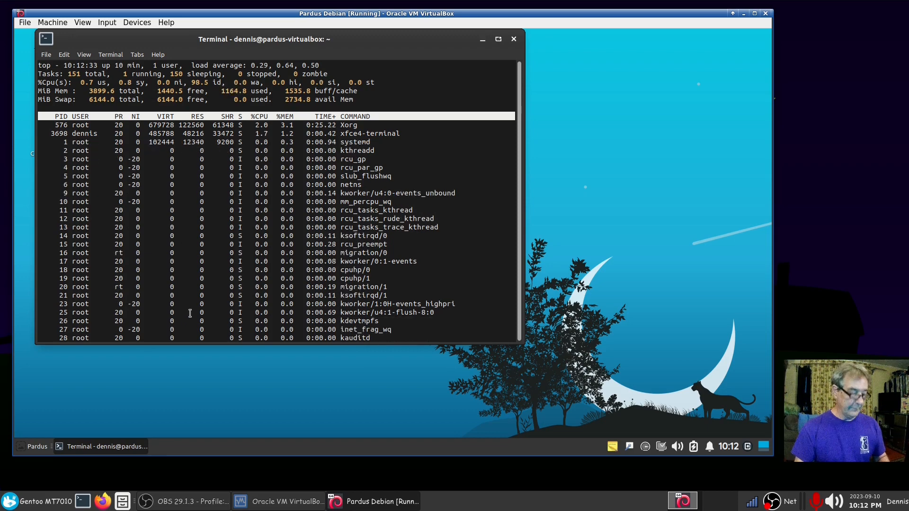
Step: Quit top, clear the terminal, and enter swapon -s
{"action": "key", "text": "q"}
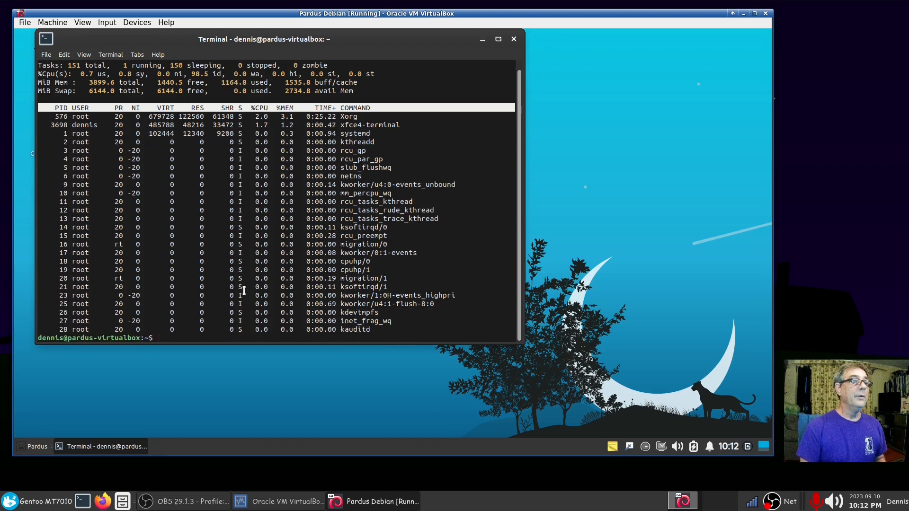
{"action": "key", "text": "ctrl+l"}
{"action": "type", "text": "swa"}
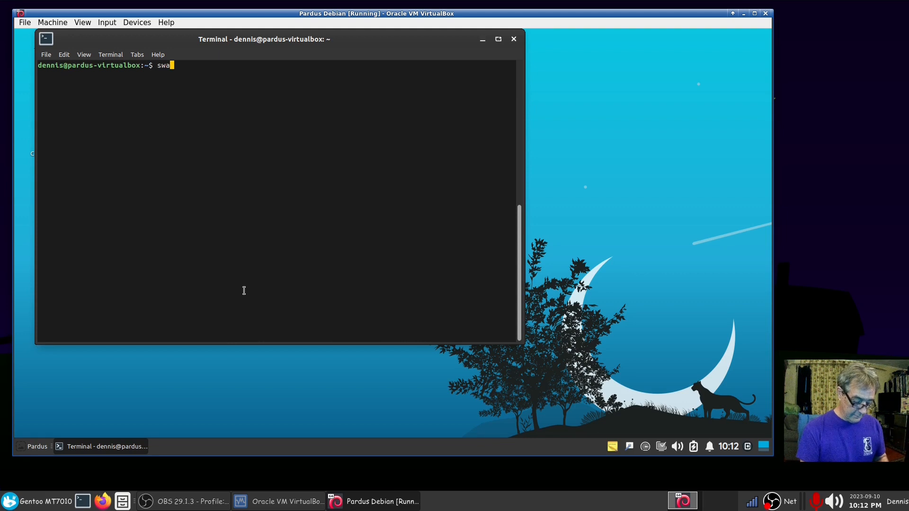
{"action": "type", "text": "pon "}
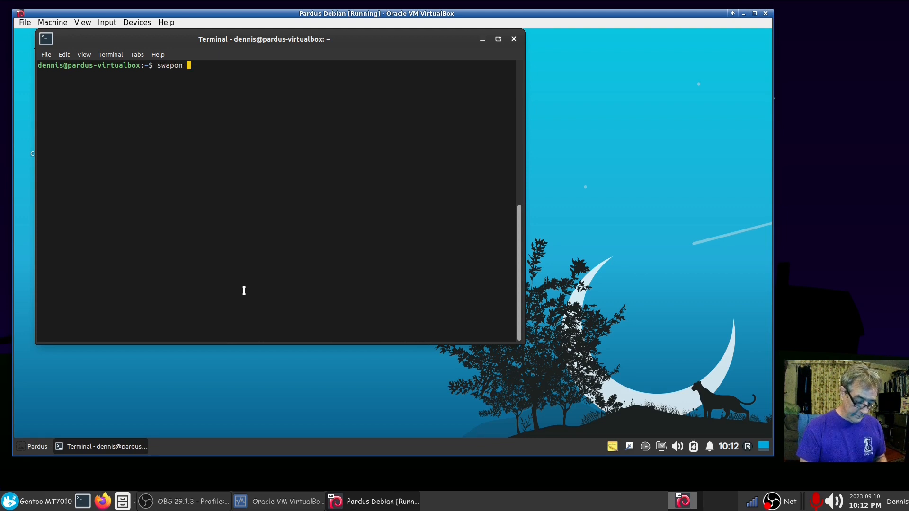
{"action": "type", "text": "-s"}
Step: Rerun swapon -s with sudo to list /dev/sda2 swap, size 6291452, 0 used
{"action": "key", "text": "Return"}
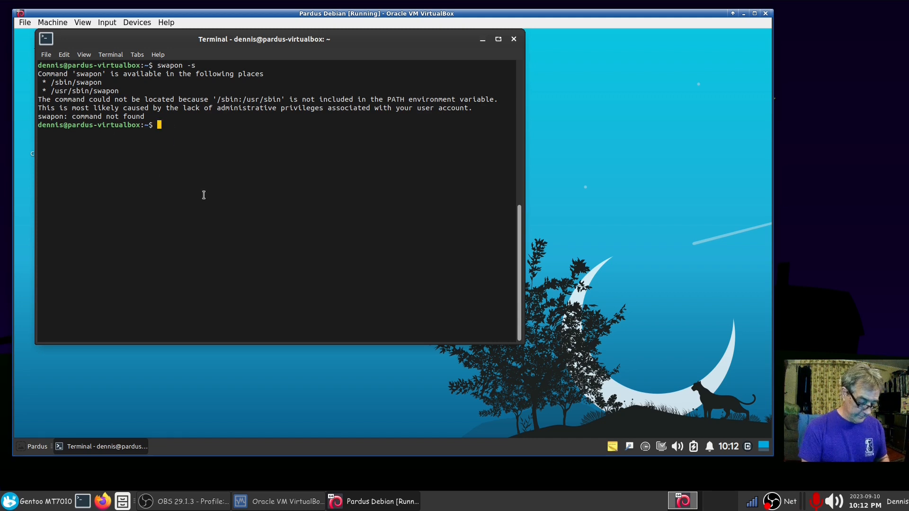
{"action": "type", "text": "sudo !!"}
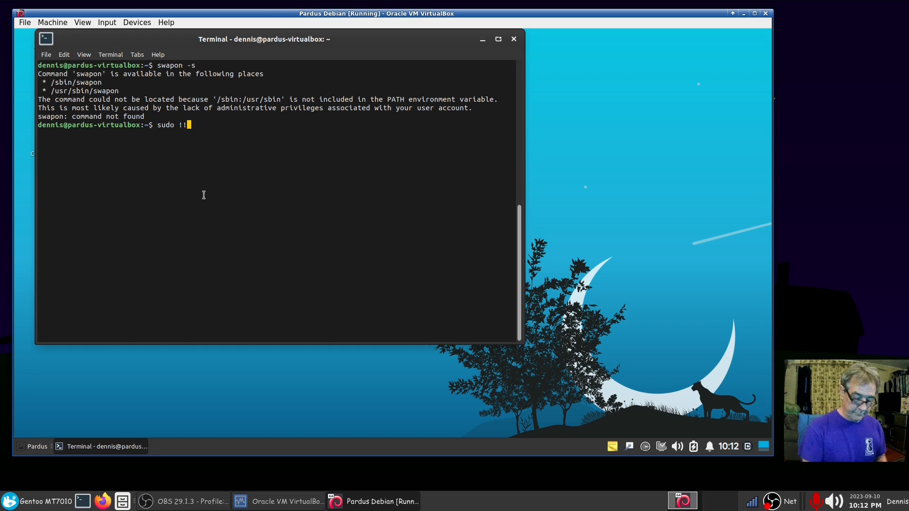
{"action": "key", "text": "Return"}
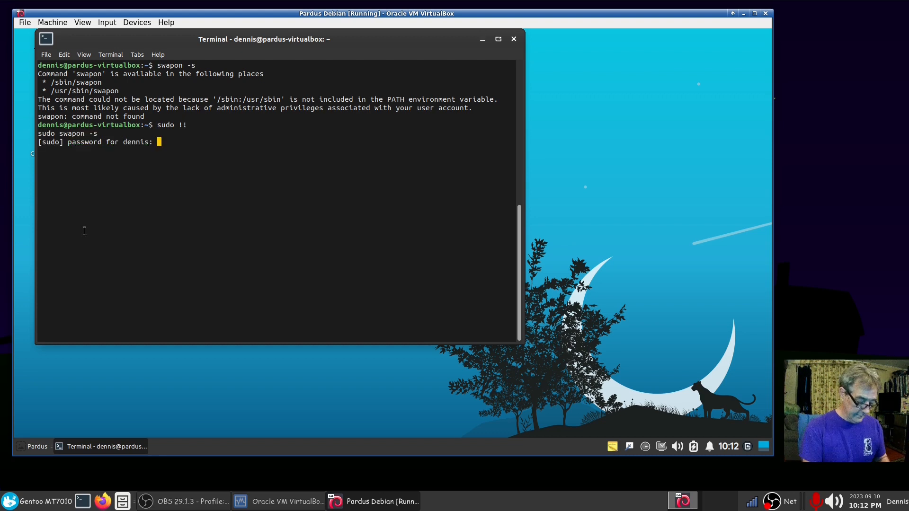
{"action": "key", "text": "Return"}
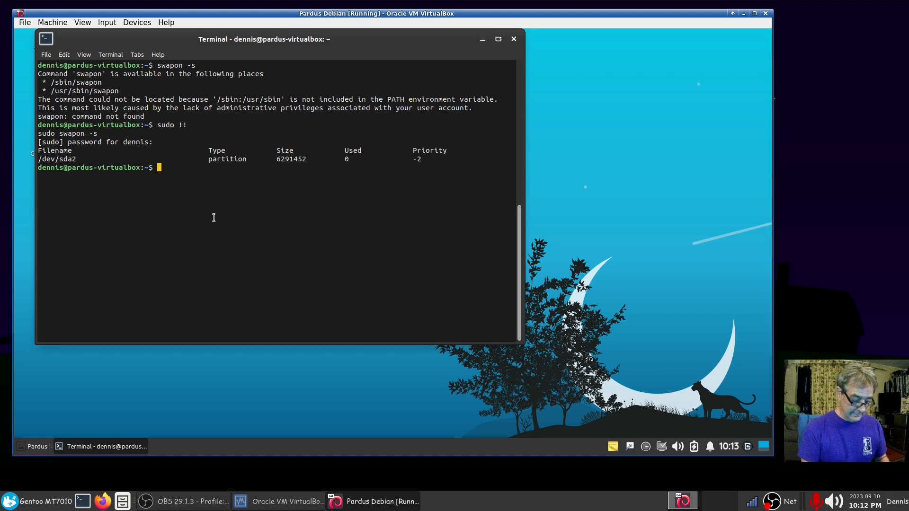
Step: Correct df -th to df -Th, showing the /dev/sda3 ext4 root at 6.3G used of 33G
{"action": "type", "text": "df "}
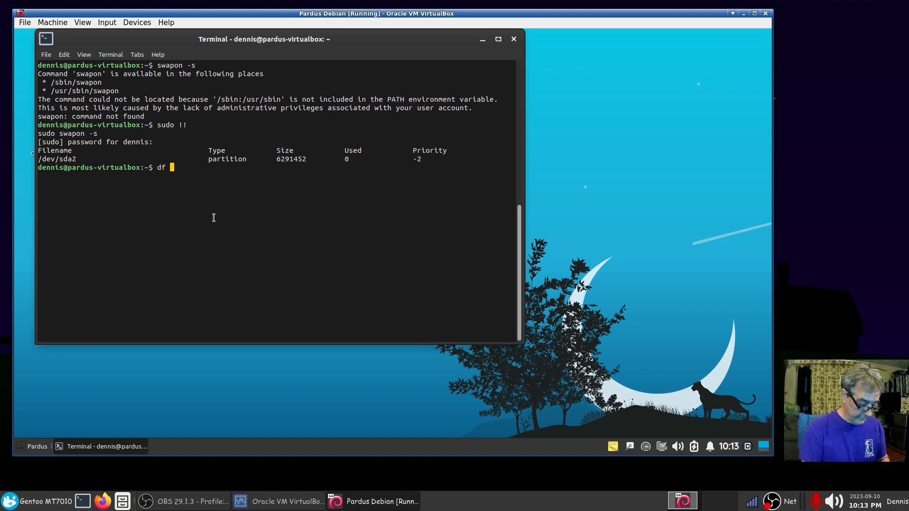
{"action": "type", "text": "-th"}
{"action": "key", "text": "Return"}
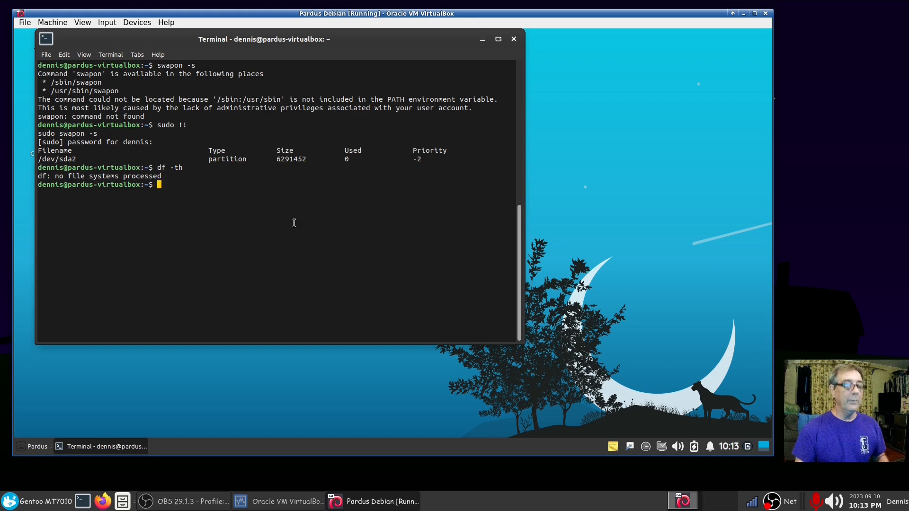
{"action": "key", "text": "Up"}
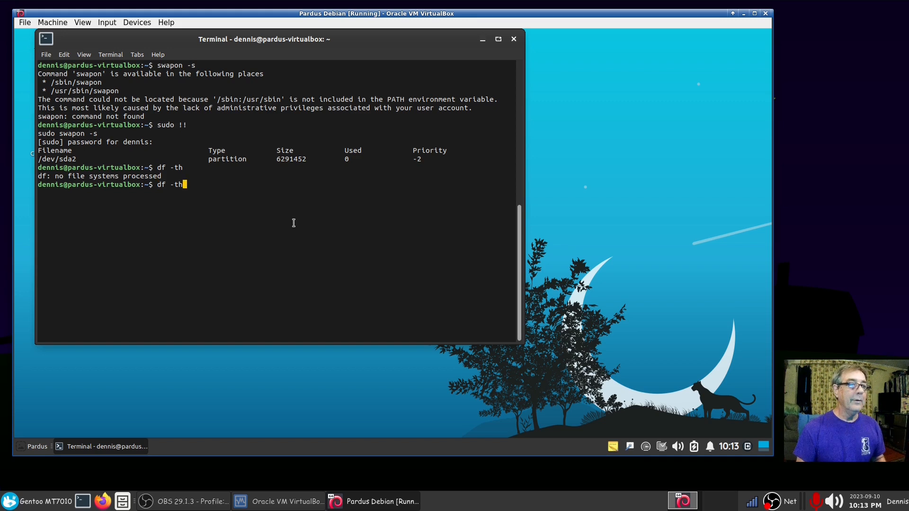
{"action": "key", "text": "BackSpace"}
{"action": "key", "text": "BackSpace"}
{"action": "type", "text": "Th"}
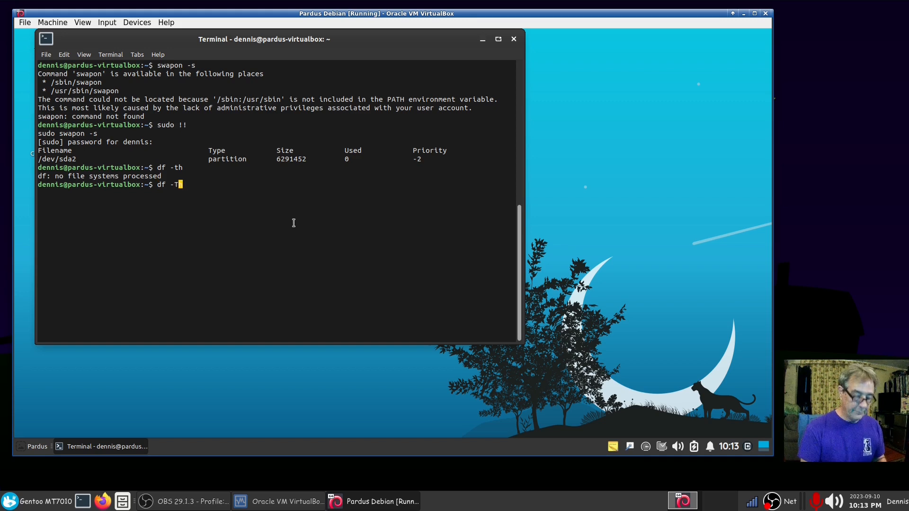
{"action": "key", "text": "Return"}
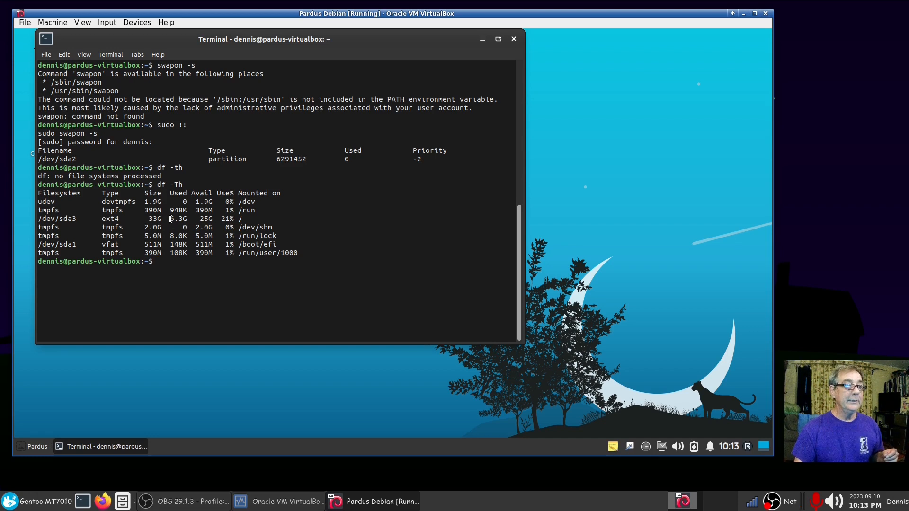
{"action": "mouse_move", "coordinate": [170, 220]}
{"action": "left_mouse_down"}
{"action": "mouse_move", "coordinate": [187, 222]}
{"action": "mouse_move", "coordinate": [159, 222]}
{"action": "left_mouse_up"}
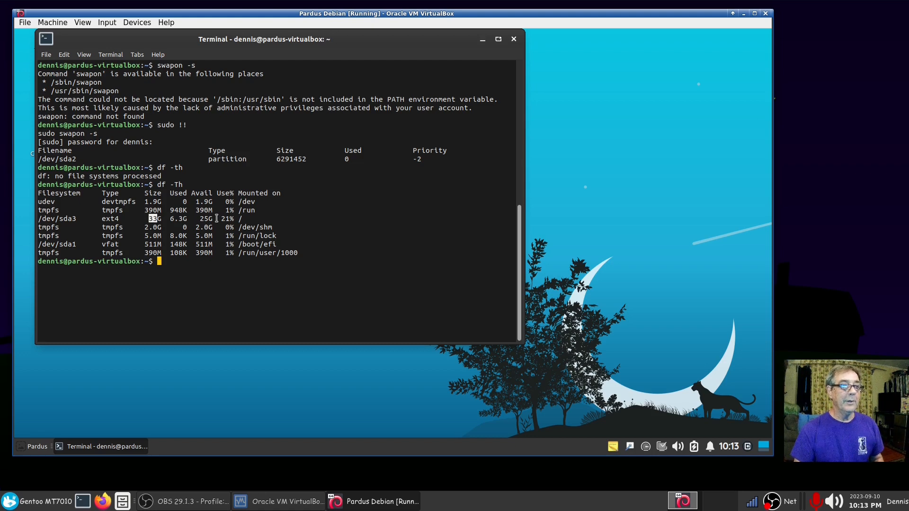
{"action": "left_click", "coordinate": [38, 448]}
Step: Open Task Manager via a 'monit' menu search, then close it and the terminal
{"action": "type", "text": "monit"}
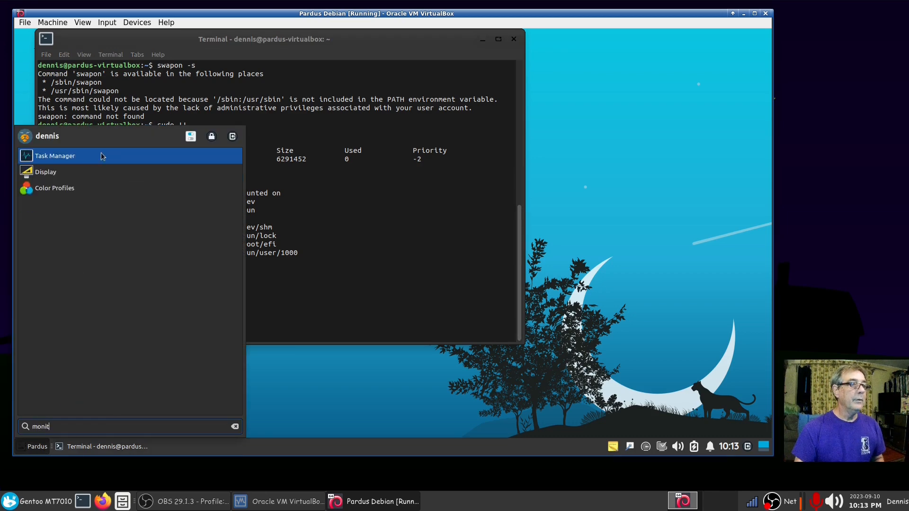
{"action": "left_click", "coordinate": [115, 161]}
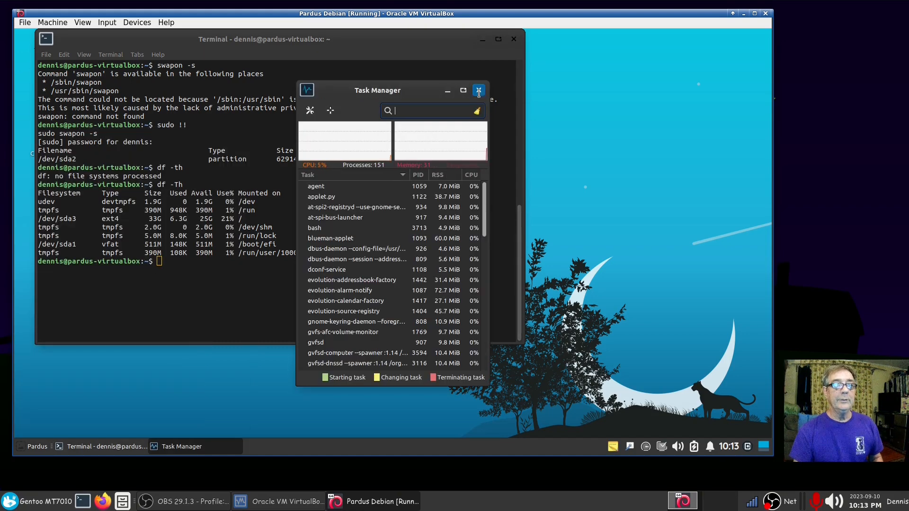
{"action": "left_click", "coordinate": [478, 92]}
{"action": "left_click", "coordinate": [512, 40]}
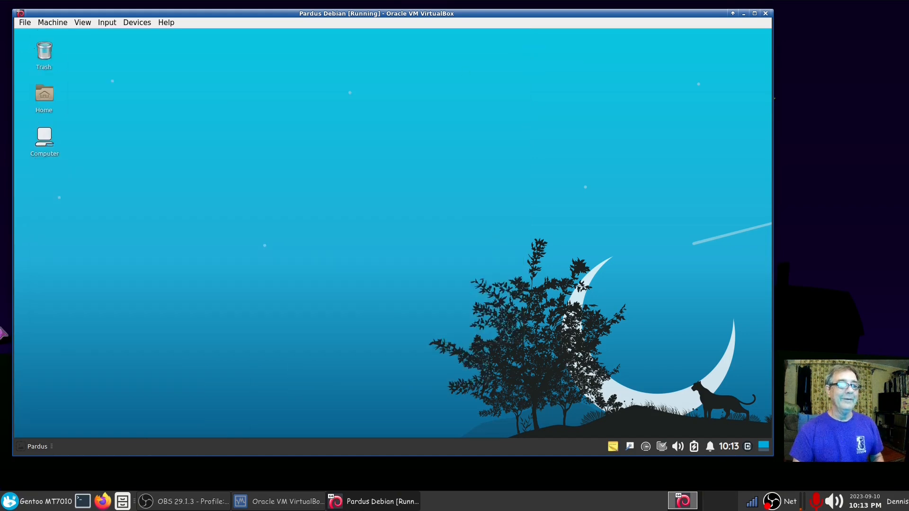
Step: Shut down the Pardus guest from Log Out and close VirtualBox Manager
{"action": "left_click", "coordinate": [35, 447]}
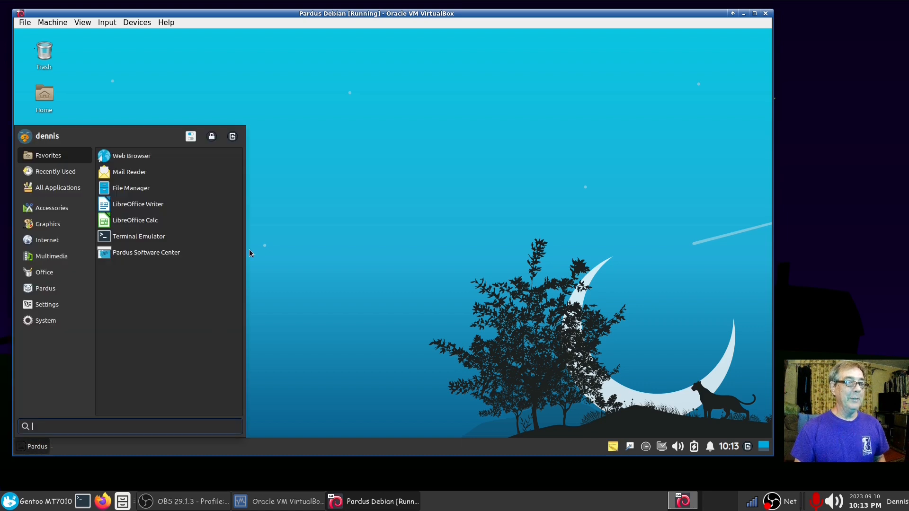
{"action": "left_click", "coordinate": [233, 139]}
{"action": "left_click", "coordinate": [464, 201]}
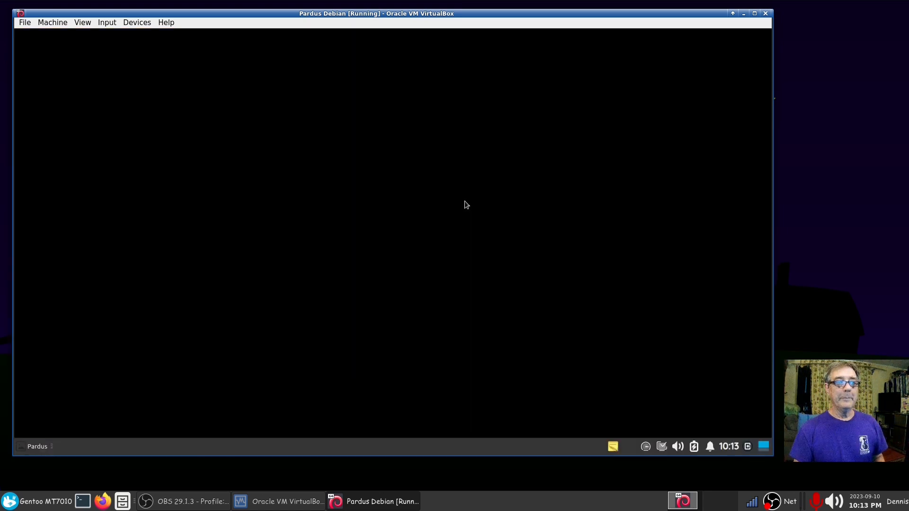
{"action": "left_click", "coordinate": [289, 503]}
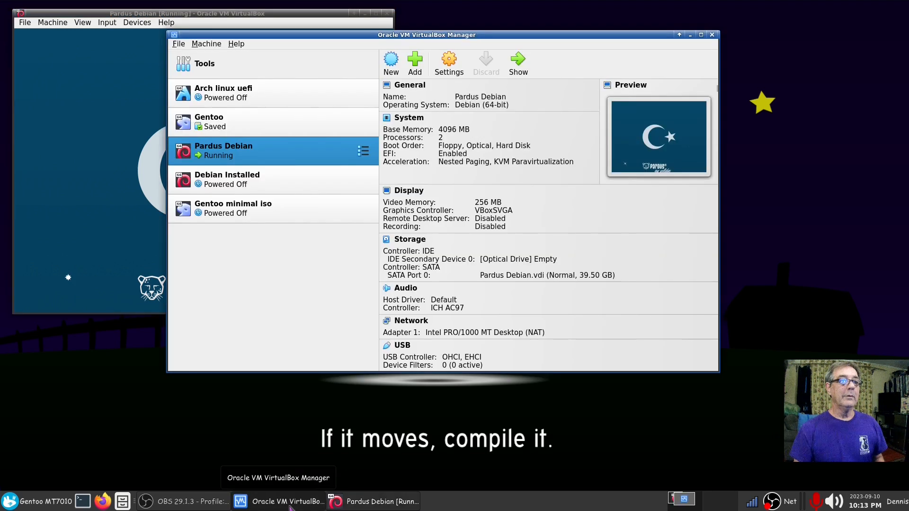
{"action": "left_click", "coordinate": [712, 35]}
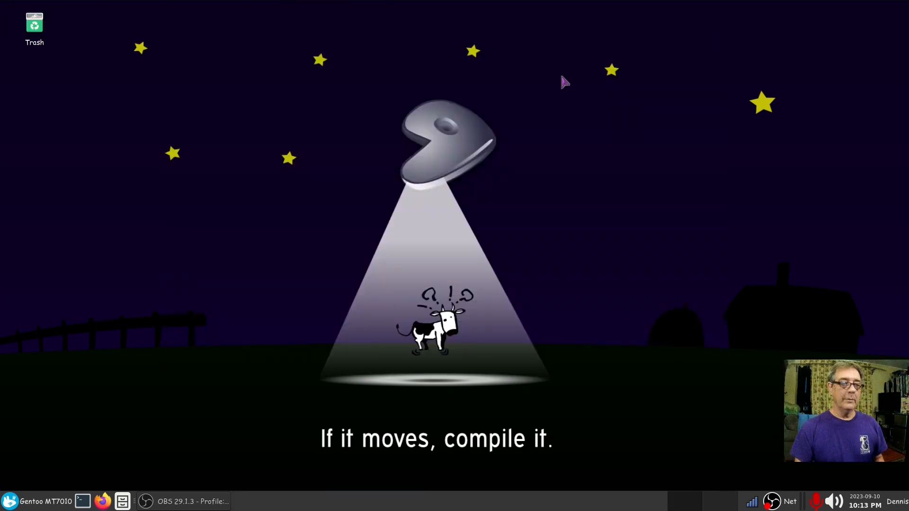